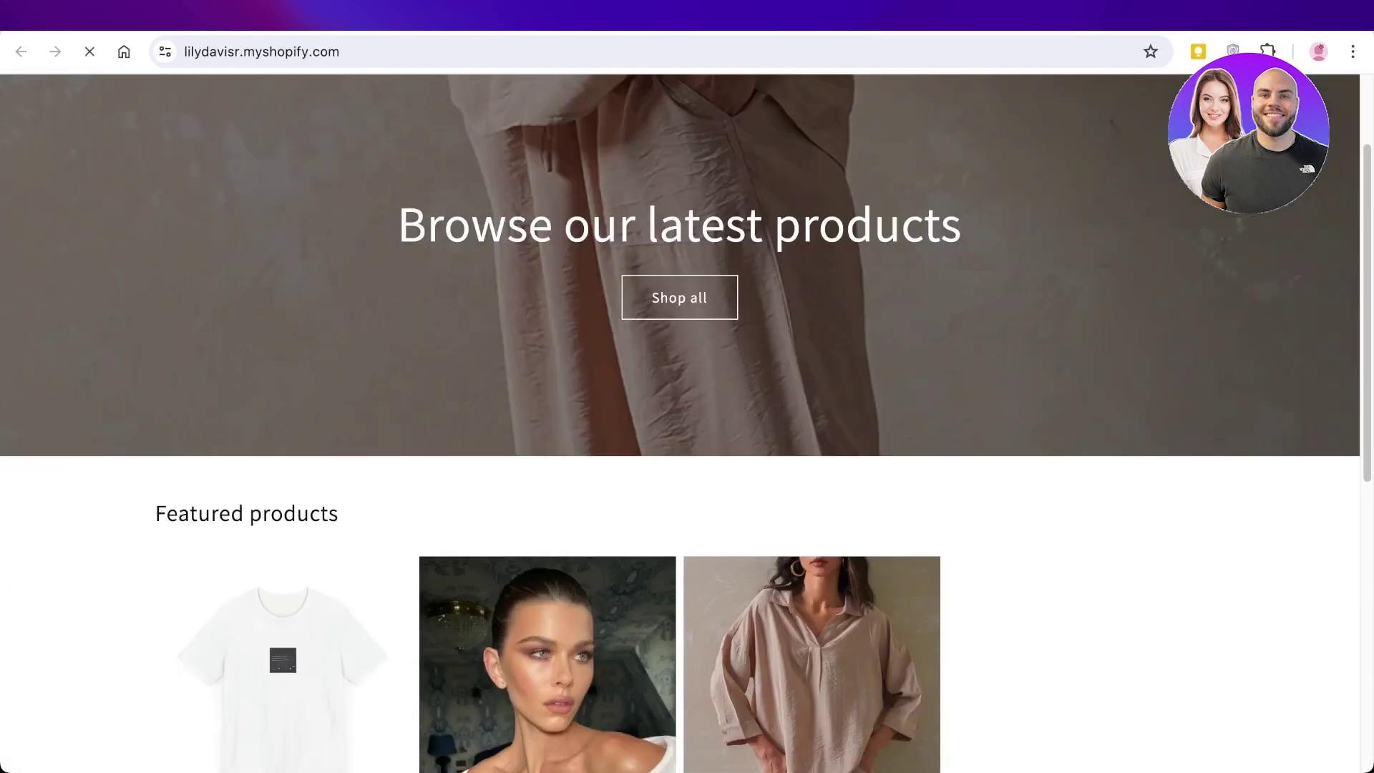
Search the Shopify App Store for "pagefly" and open the PageFly Landing Page Builder listing.
scroll(688, 430, "down", 4)
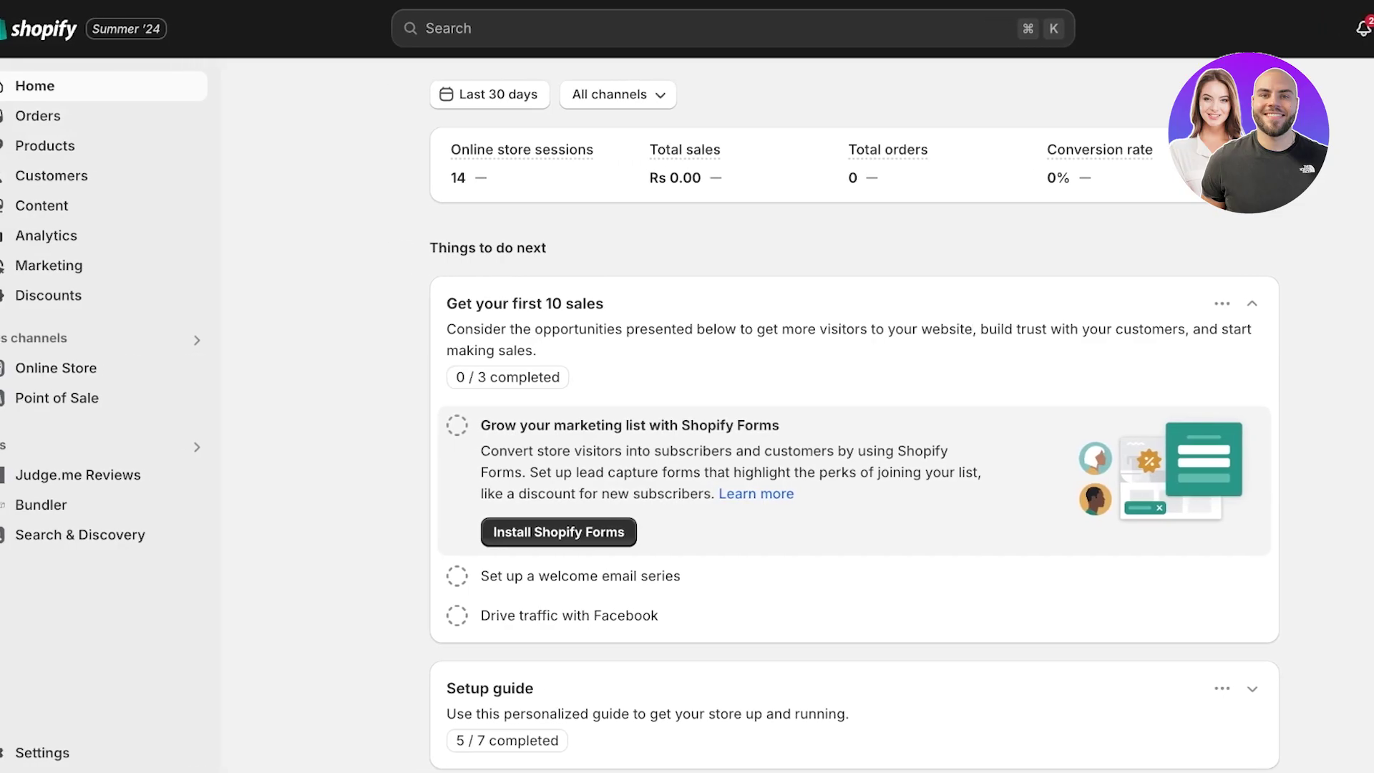
left_click(63, 753)
left_click(325, 574)
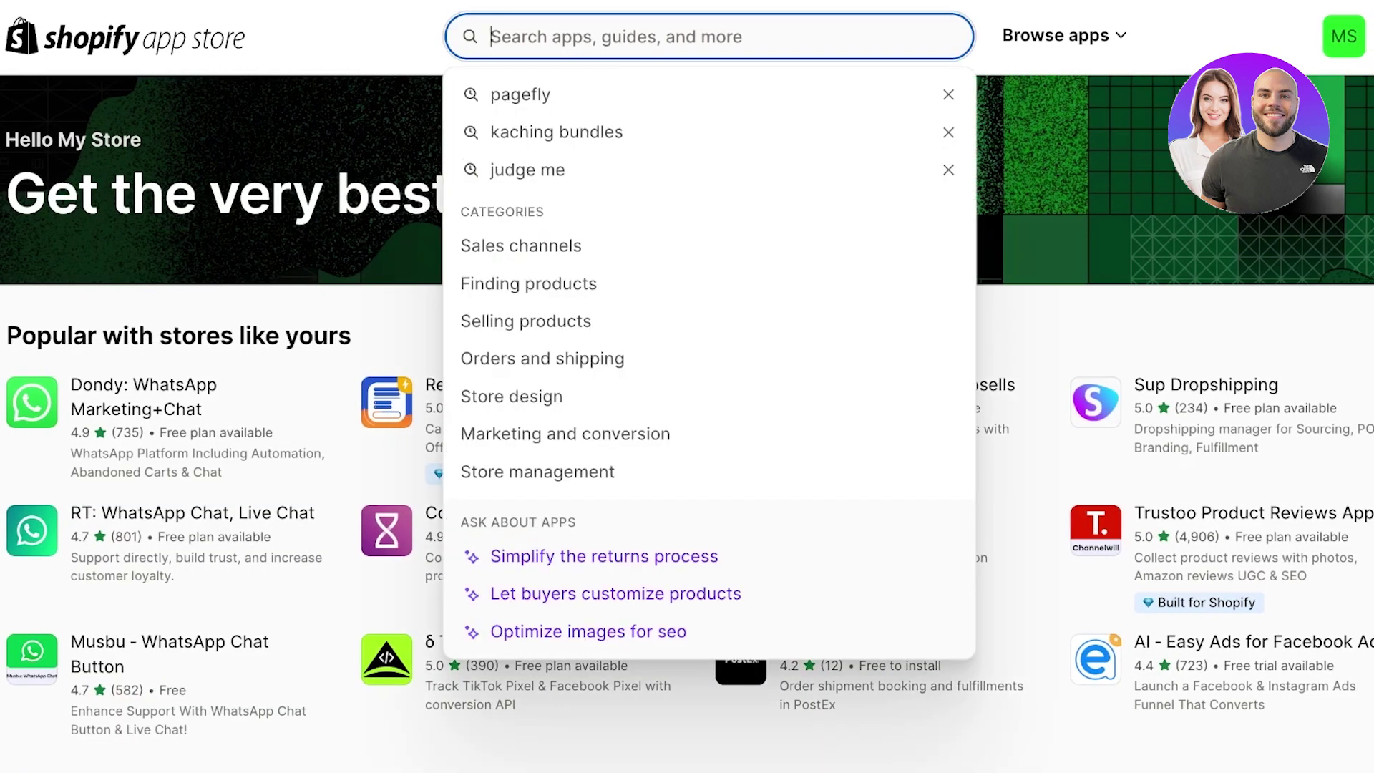
type("pagefly")
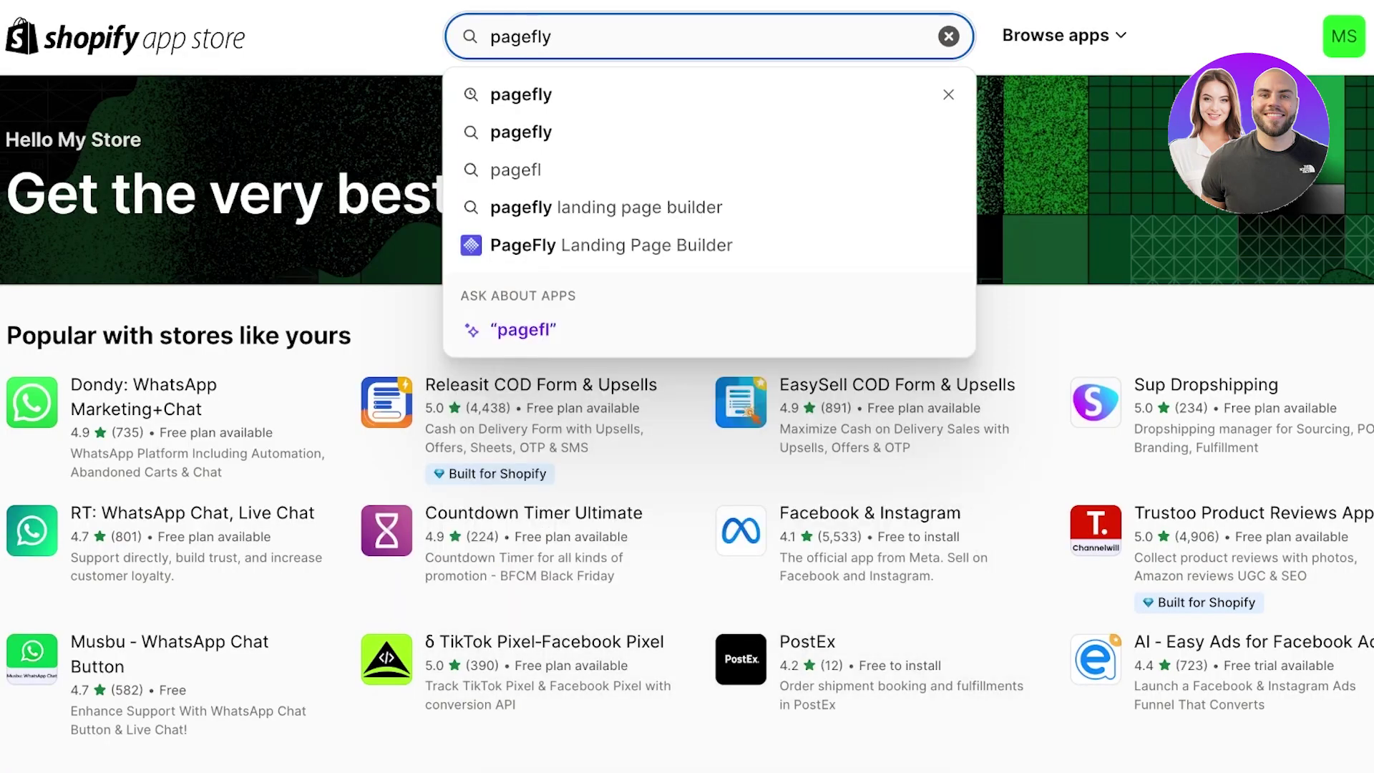
key("Return")
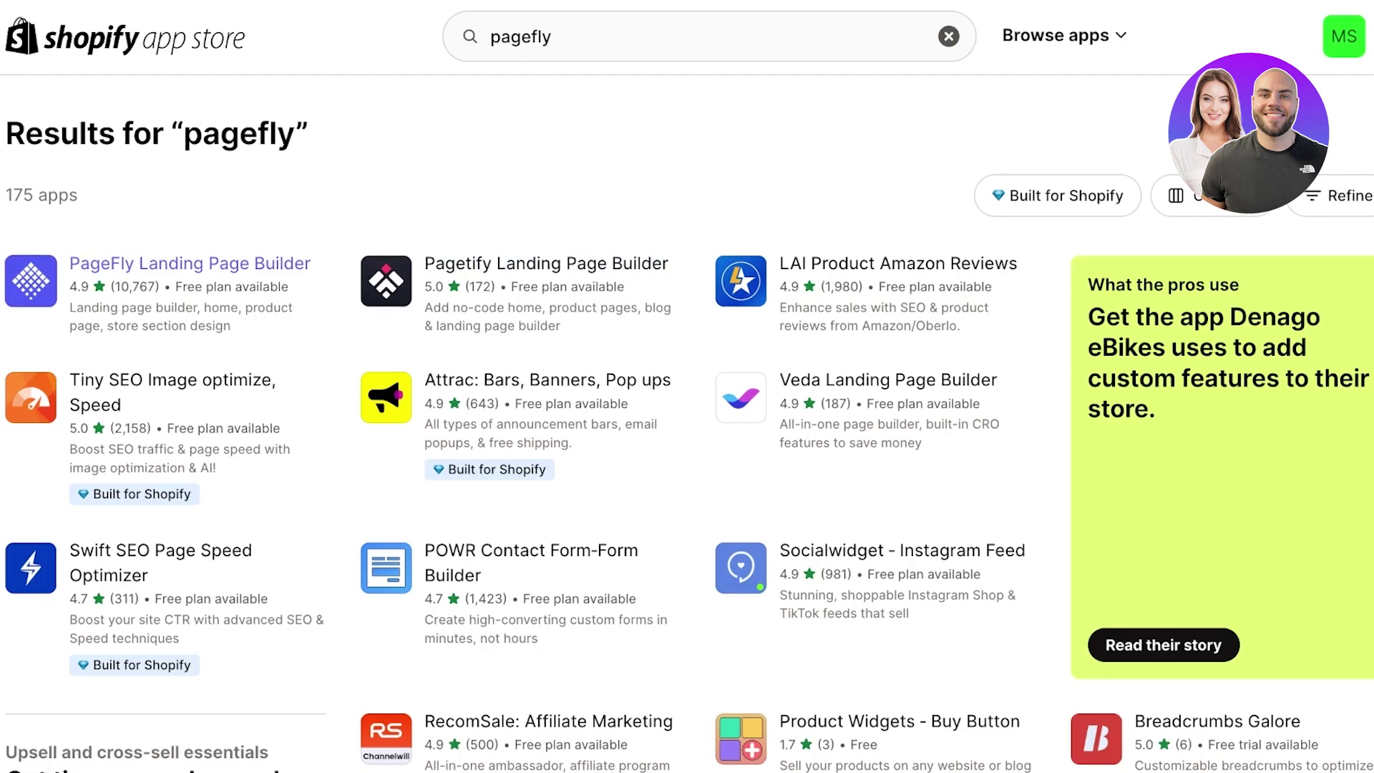
left_click(189, 263)
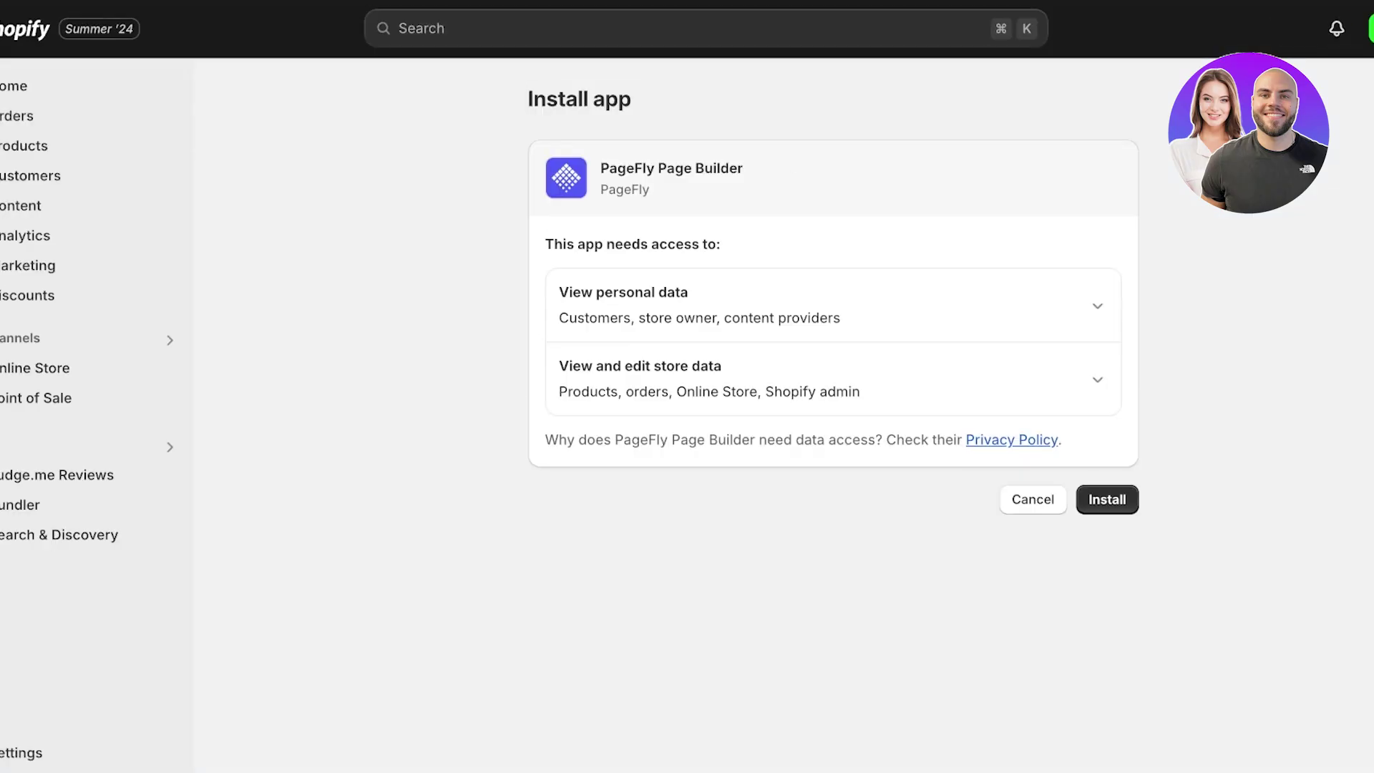
Install and pin PageFly Page Builder, accepting all cookies for UI optimization.
left_click(1108, 499)
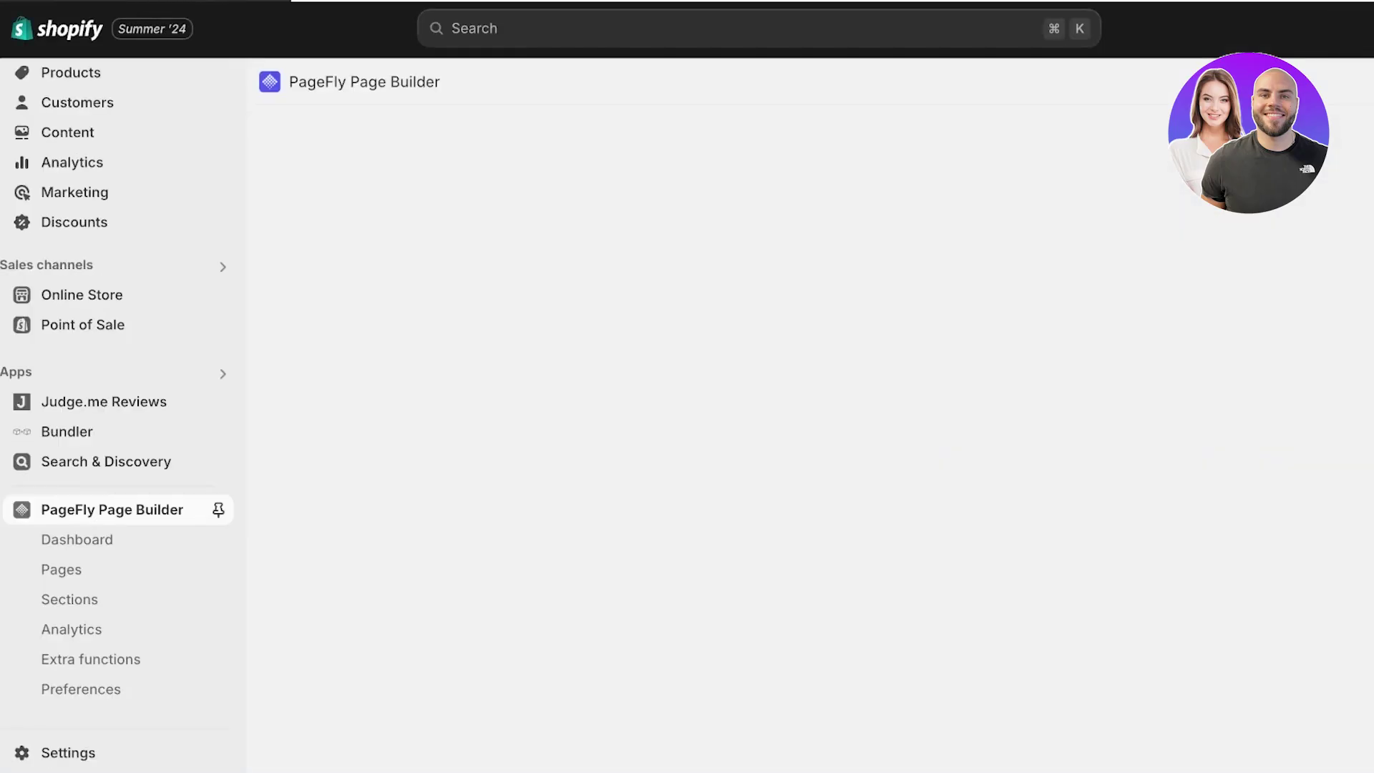
left_click(218, 509)
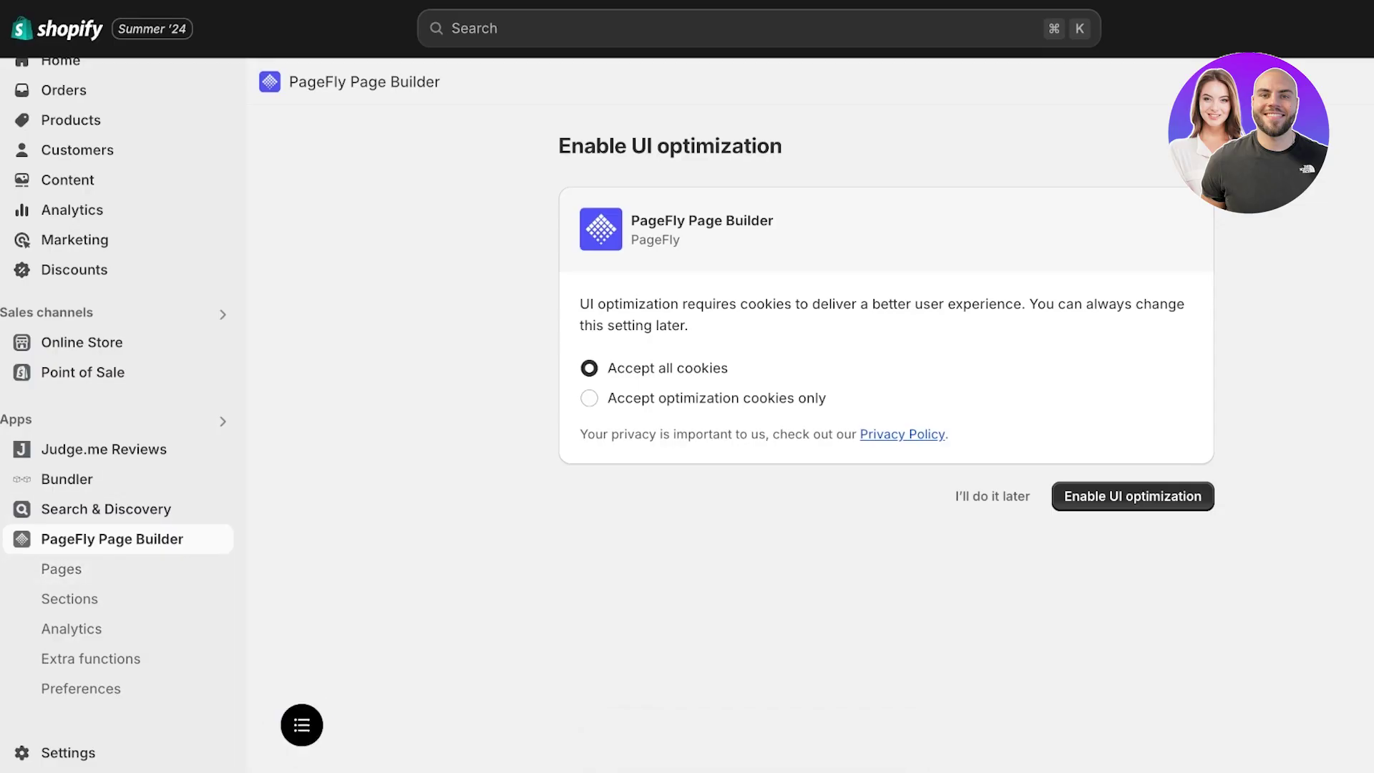
left_click(1132, 496)
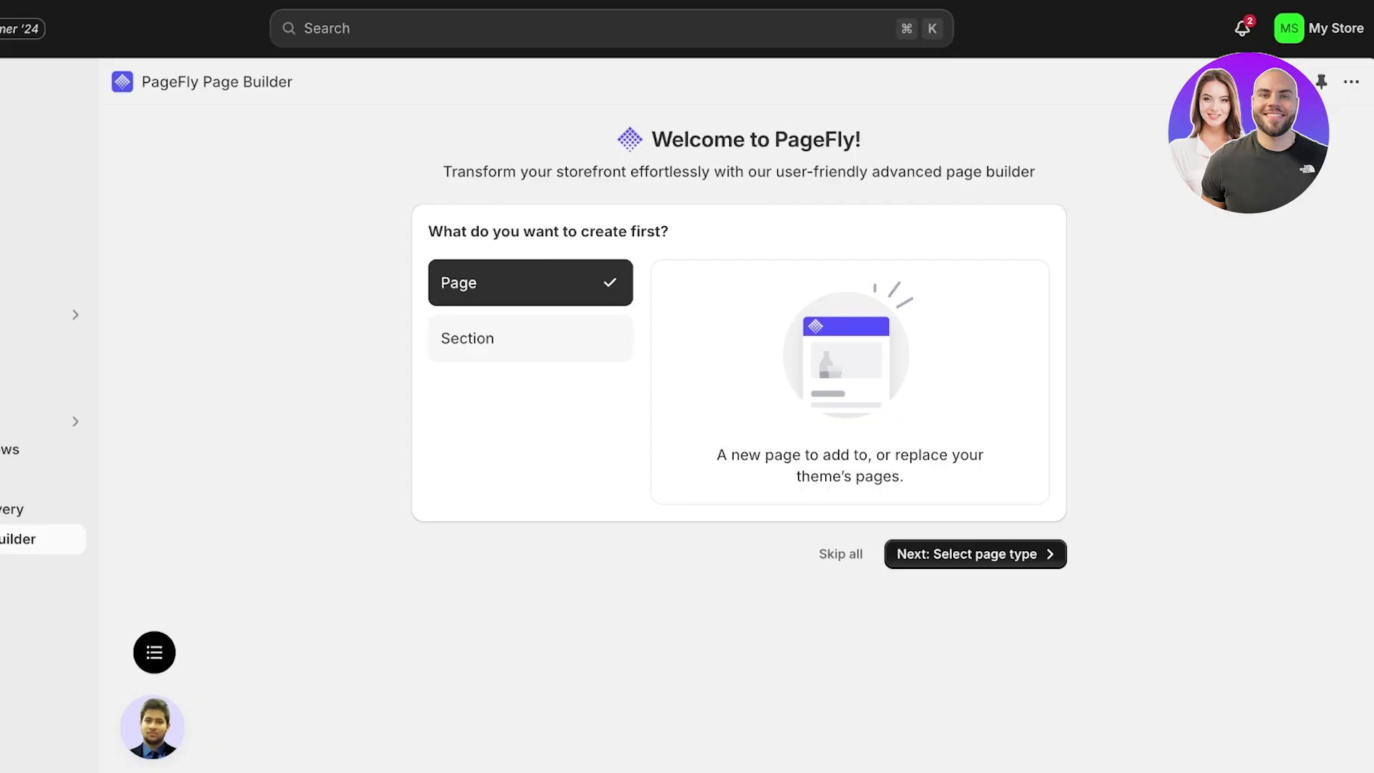
Start creating a new PageFly page with Home page as the page type.
left_click(975, 554)
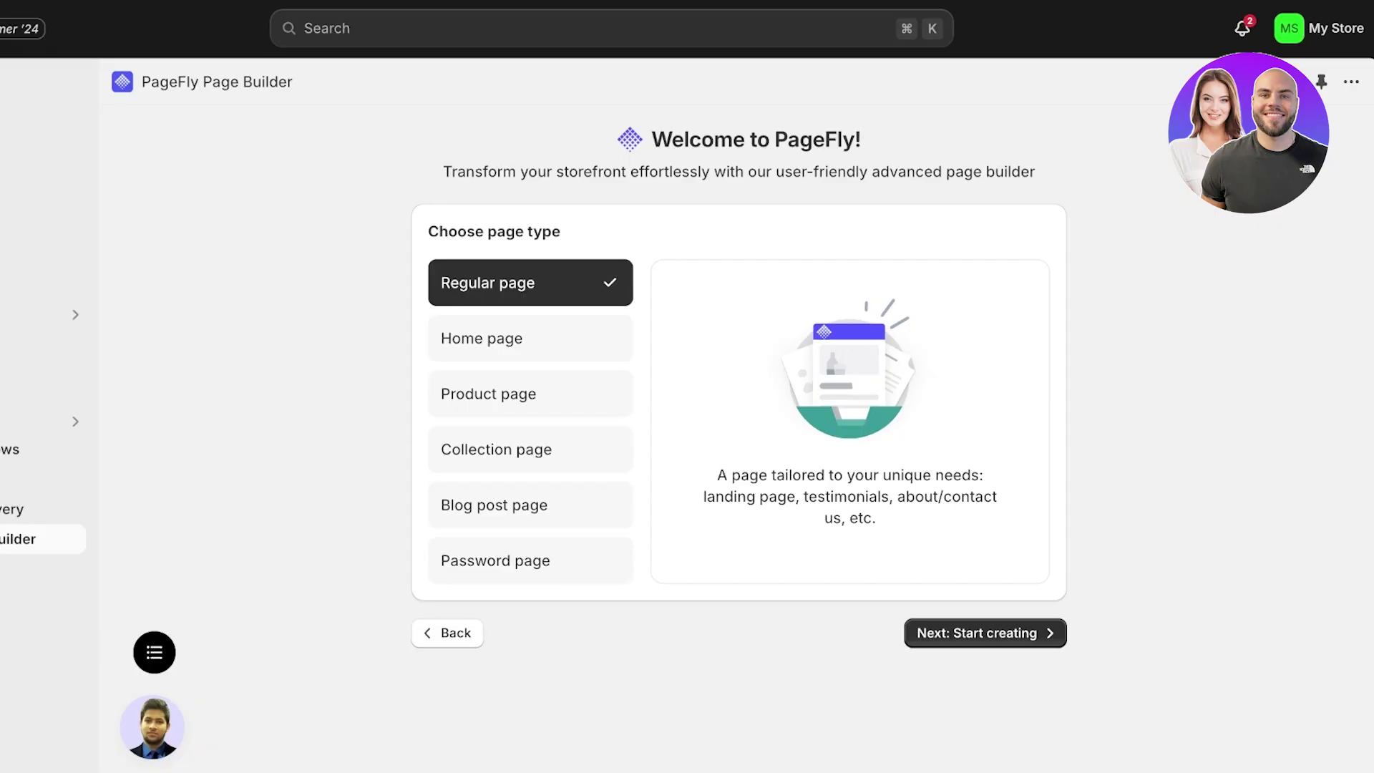
left_click(531, 394)
left_click(530, 338)
left_click(530, 282)
left_click(531, 338)
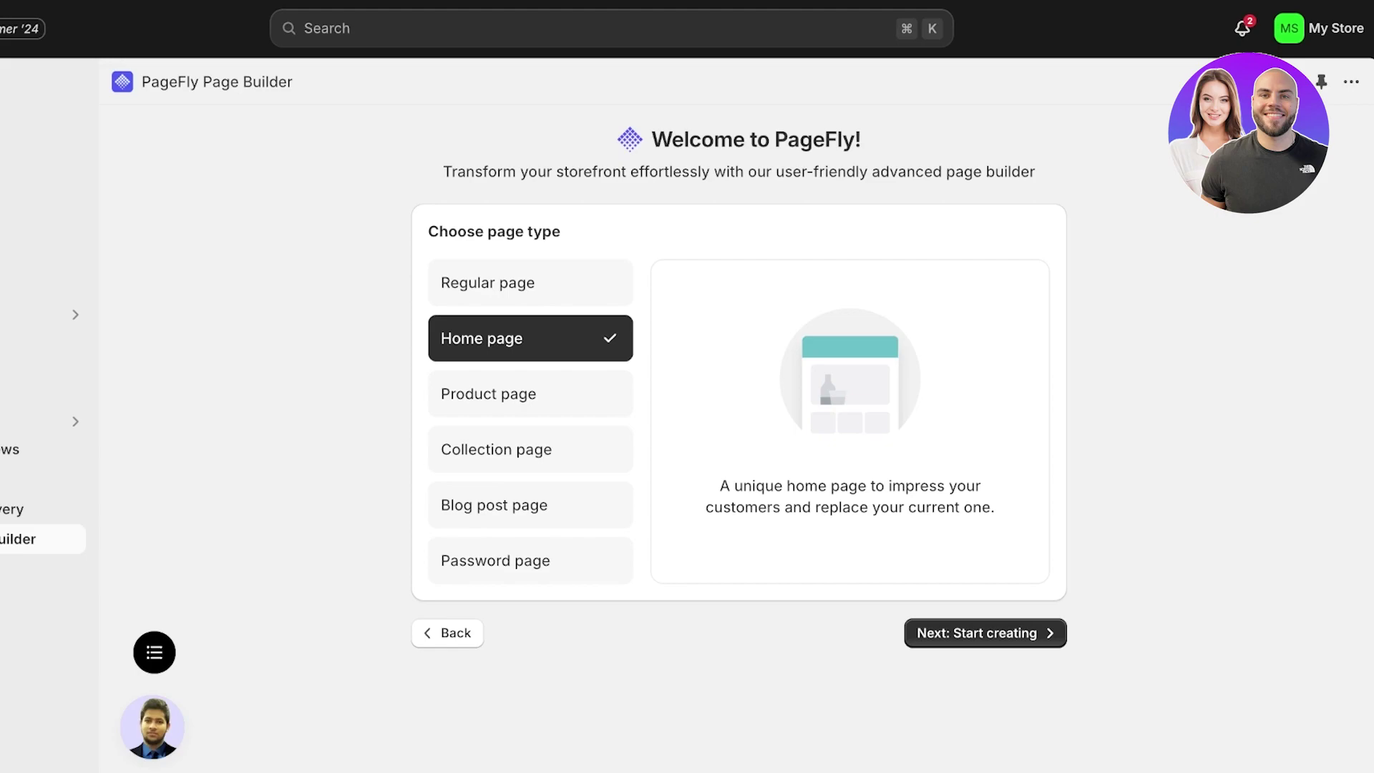
left_click(531, 394)
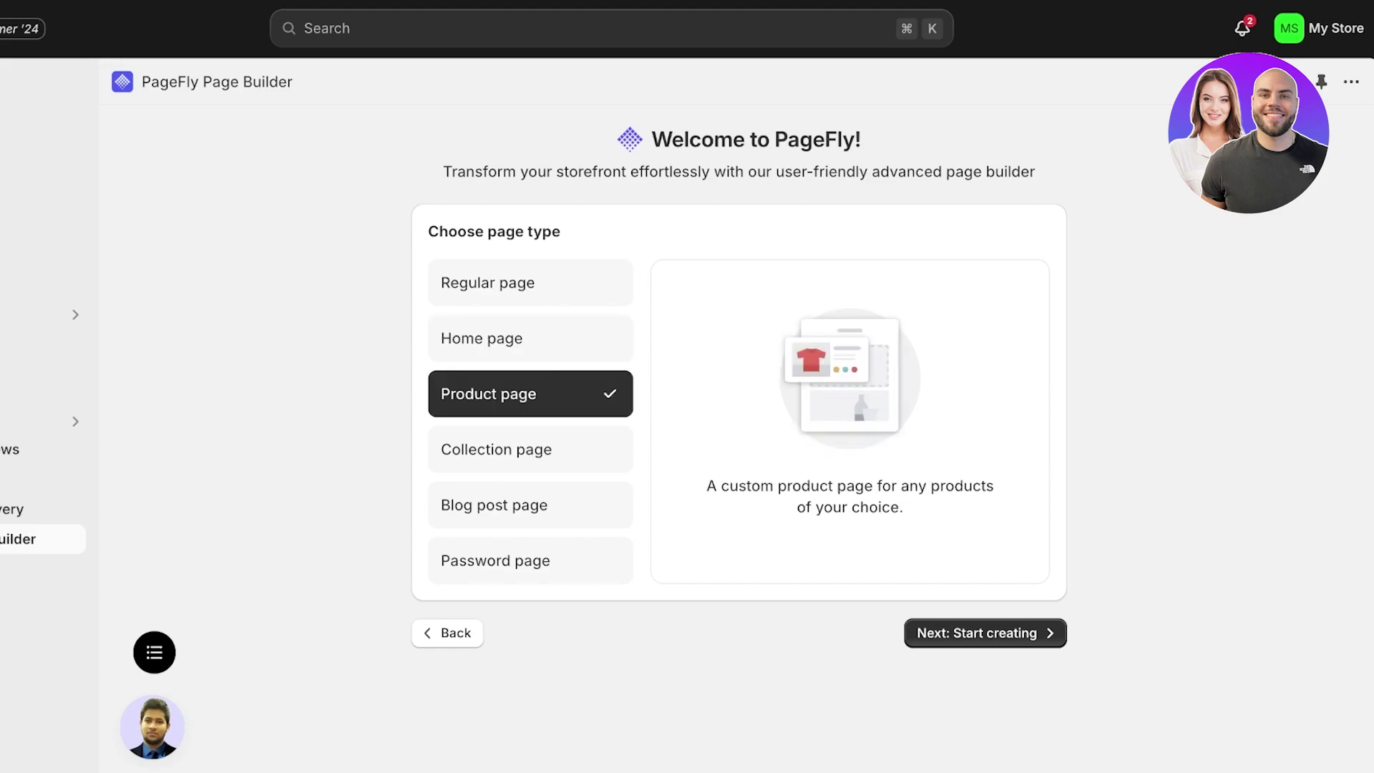
left_click(530, 450)
left_click(530, 505)
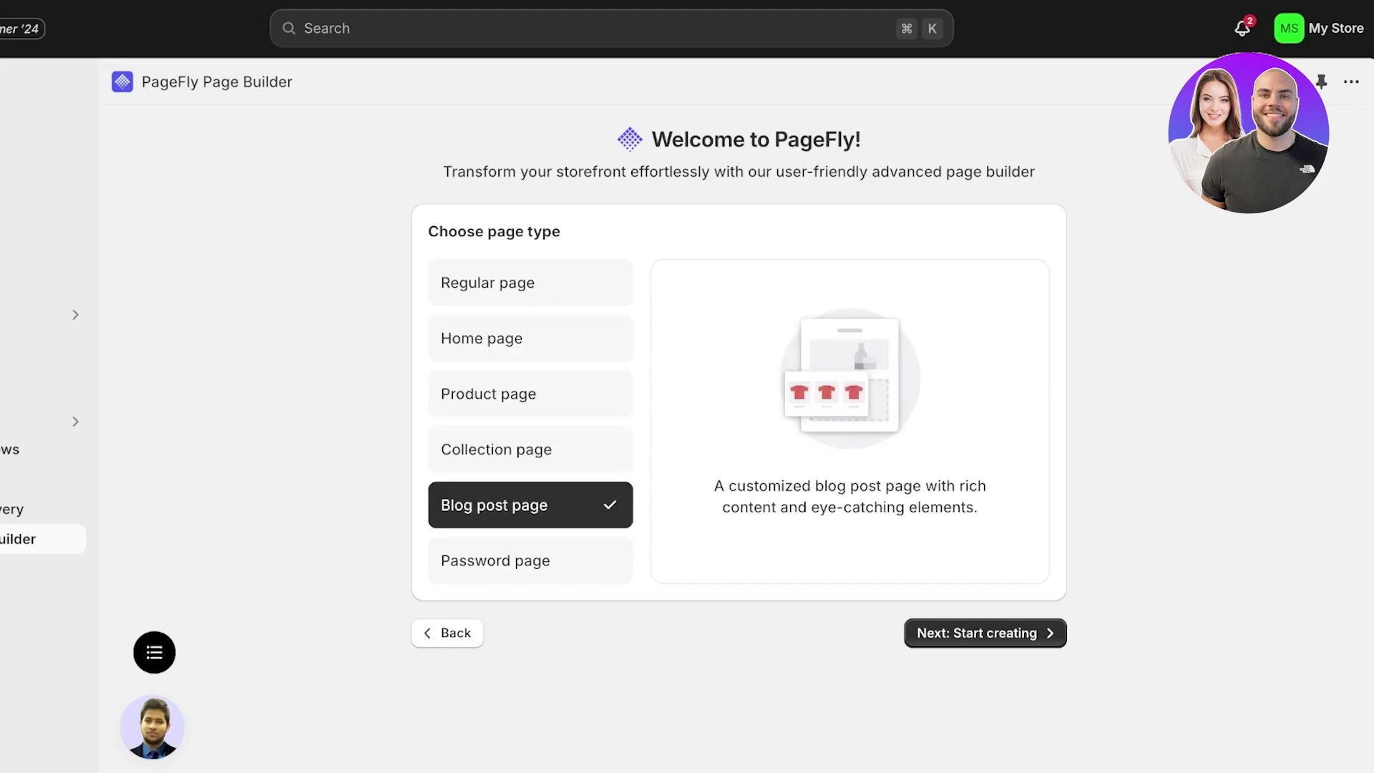
left_click(530, 561)
left_click(530, 339)
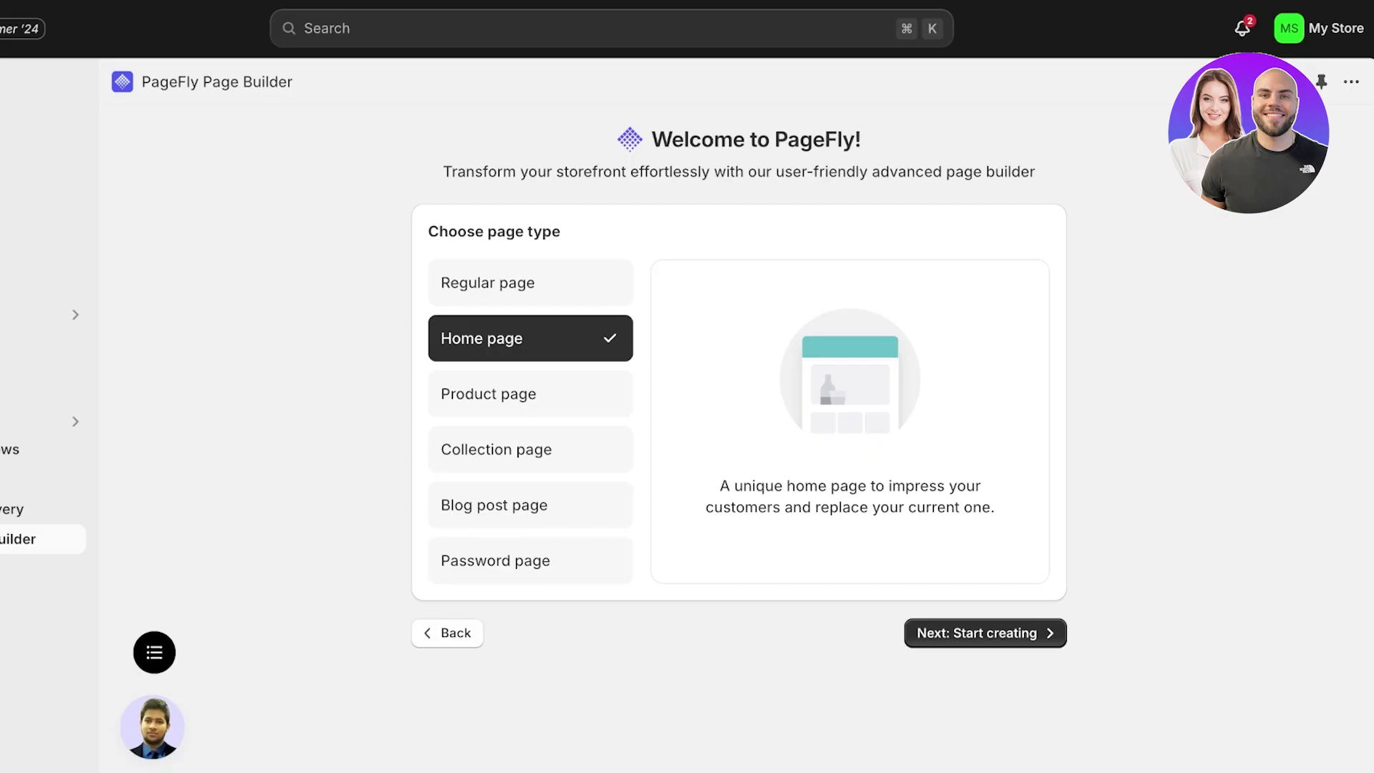
left_click(986, 634)
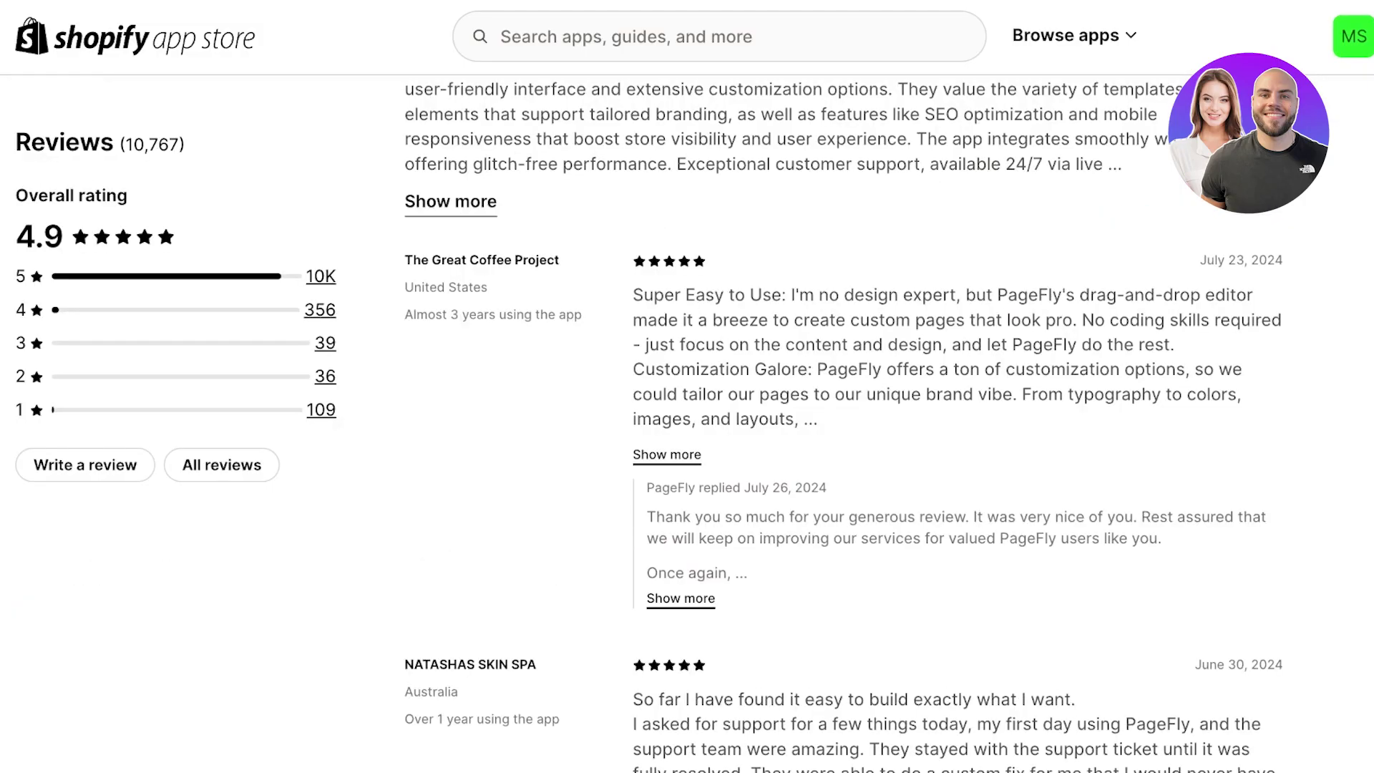
Review the pricing plans in PageFly's App Store listing, including the Free plan's published slots and the Pay as you go price.
scroll(687, 422, "up", 10)
scroll(687, 422, "down", 1)
scroll(687, 419, "down", 1)
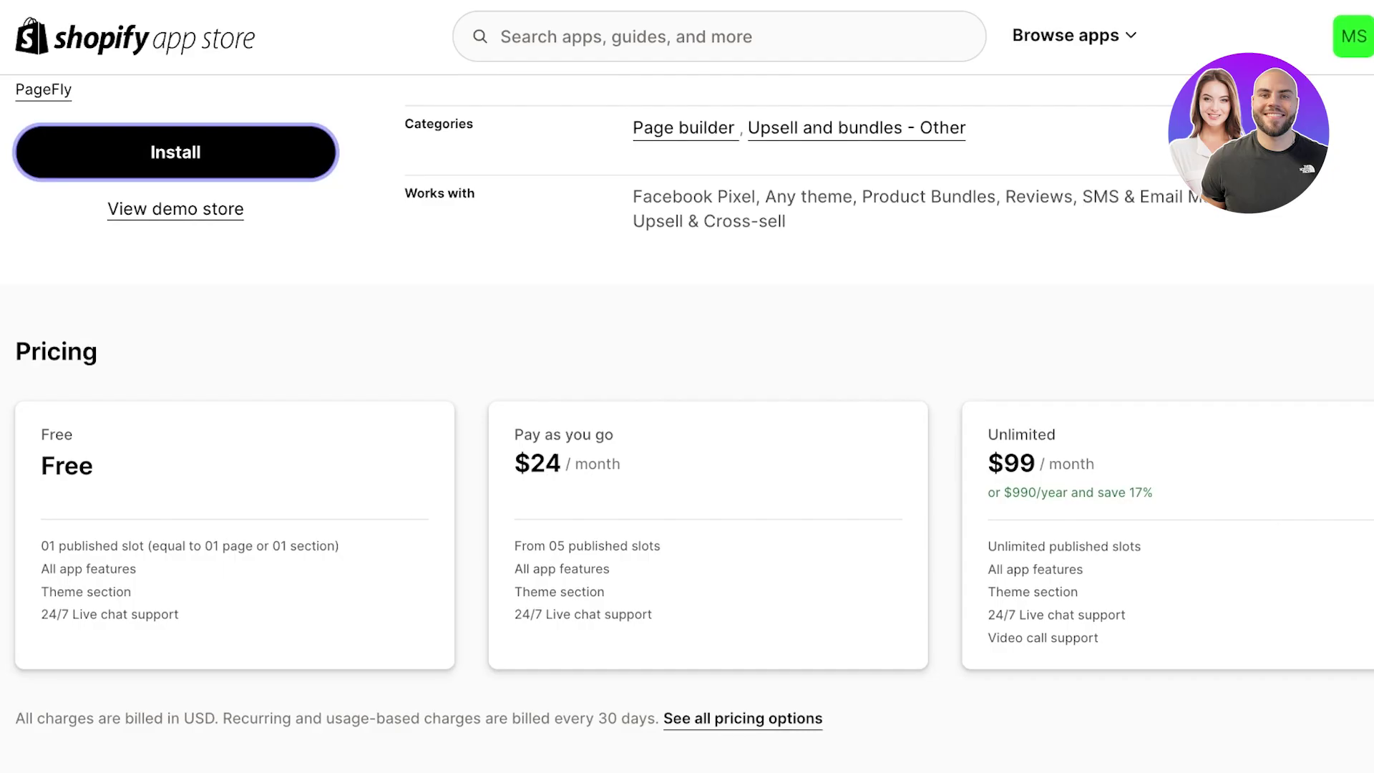
left_click_drag(42, 546, 340, 546)
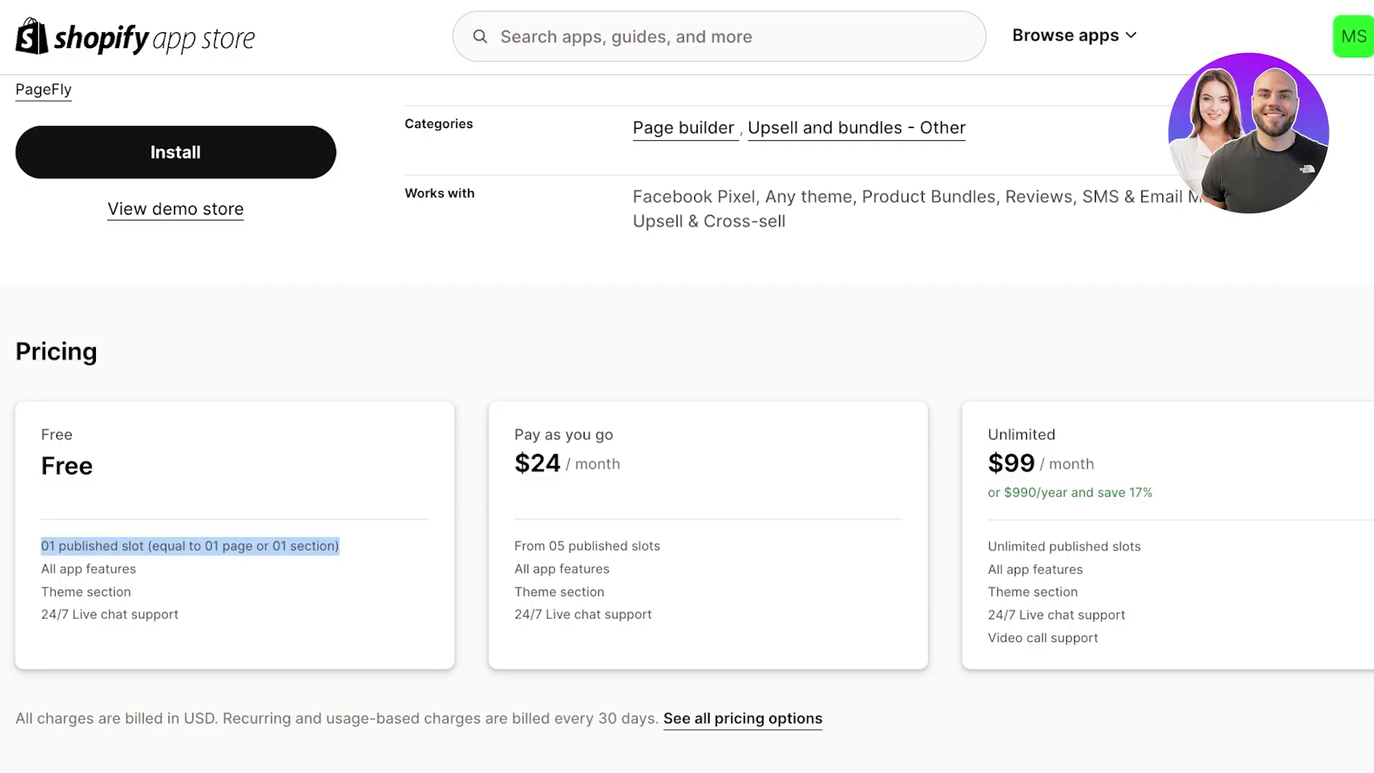
left_click(339, 547)
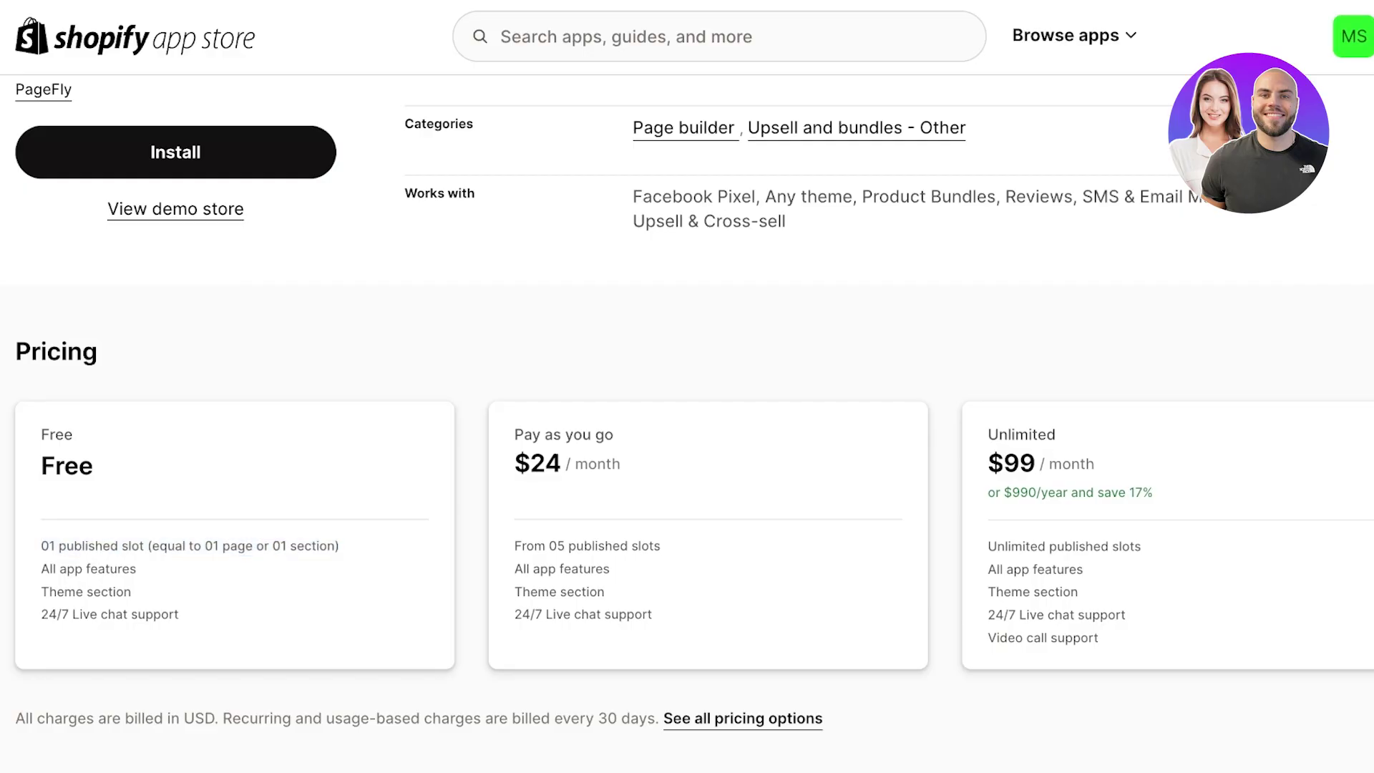
left_click_drag(515, 464, 531, 464)
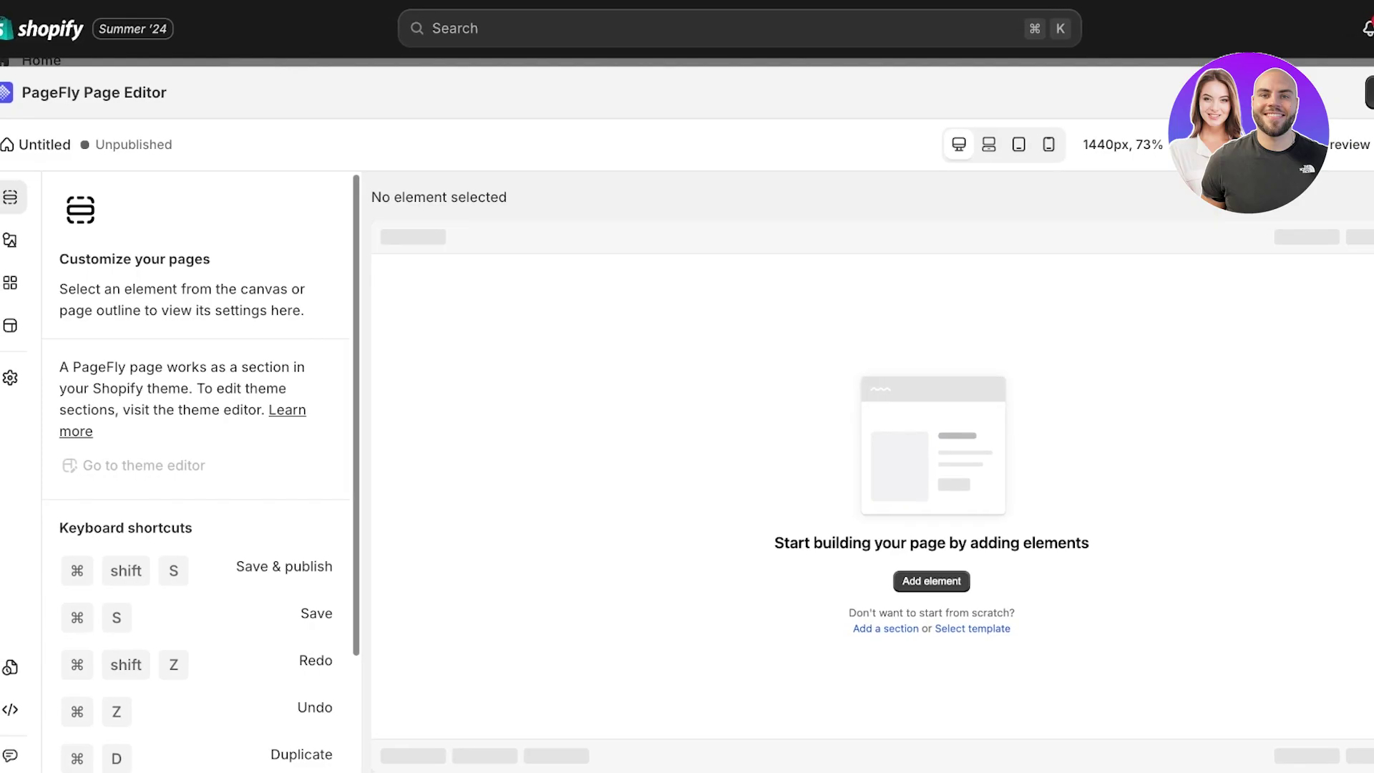
Look through the page editor's elements, page content, third-party elements, page templates and page settings.
left_click(10, 240)
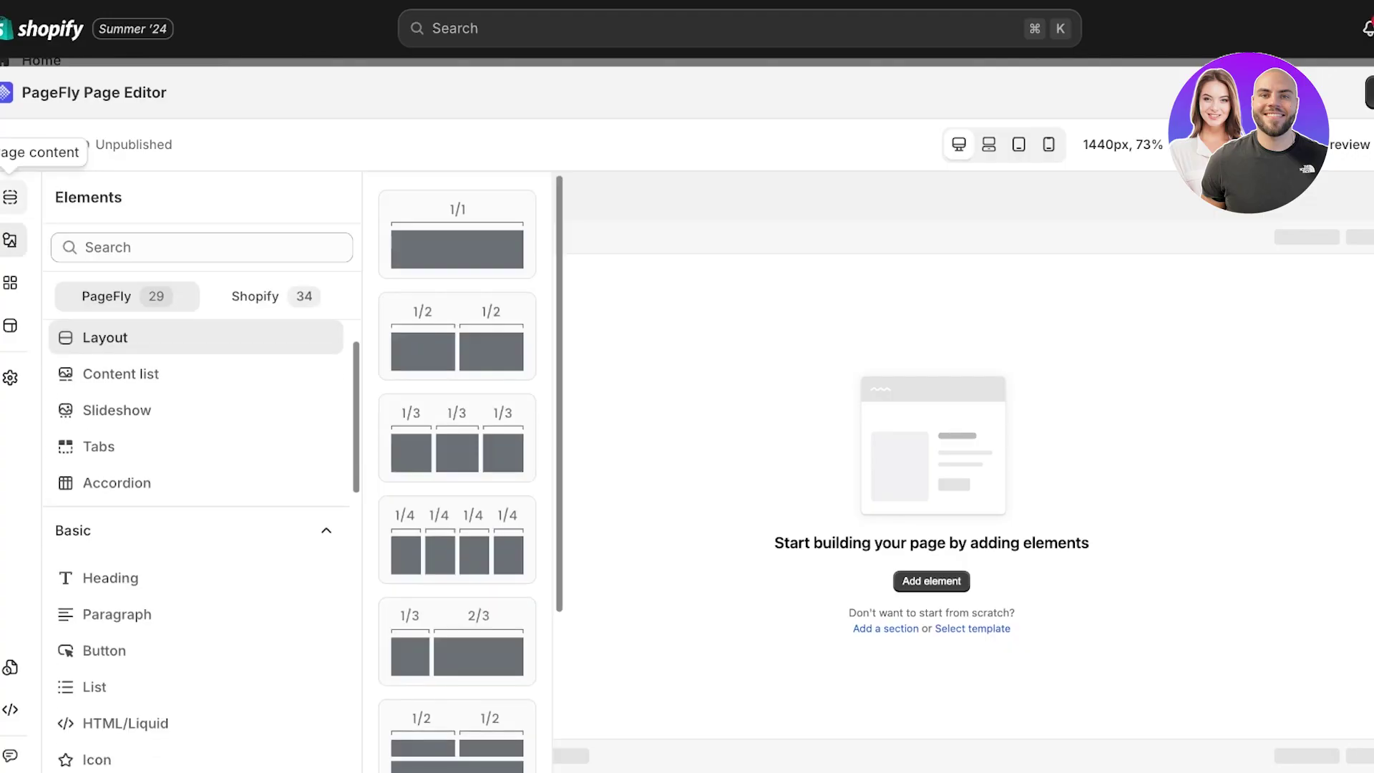
left_click(10, 197)
left_click(10, 283)
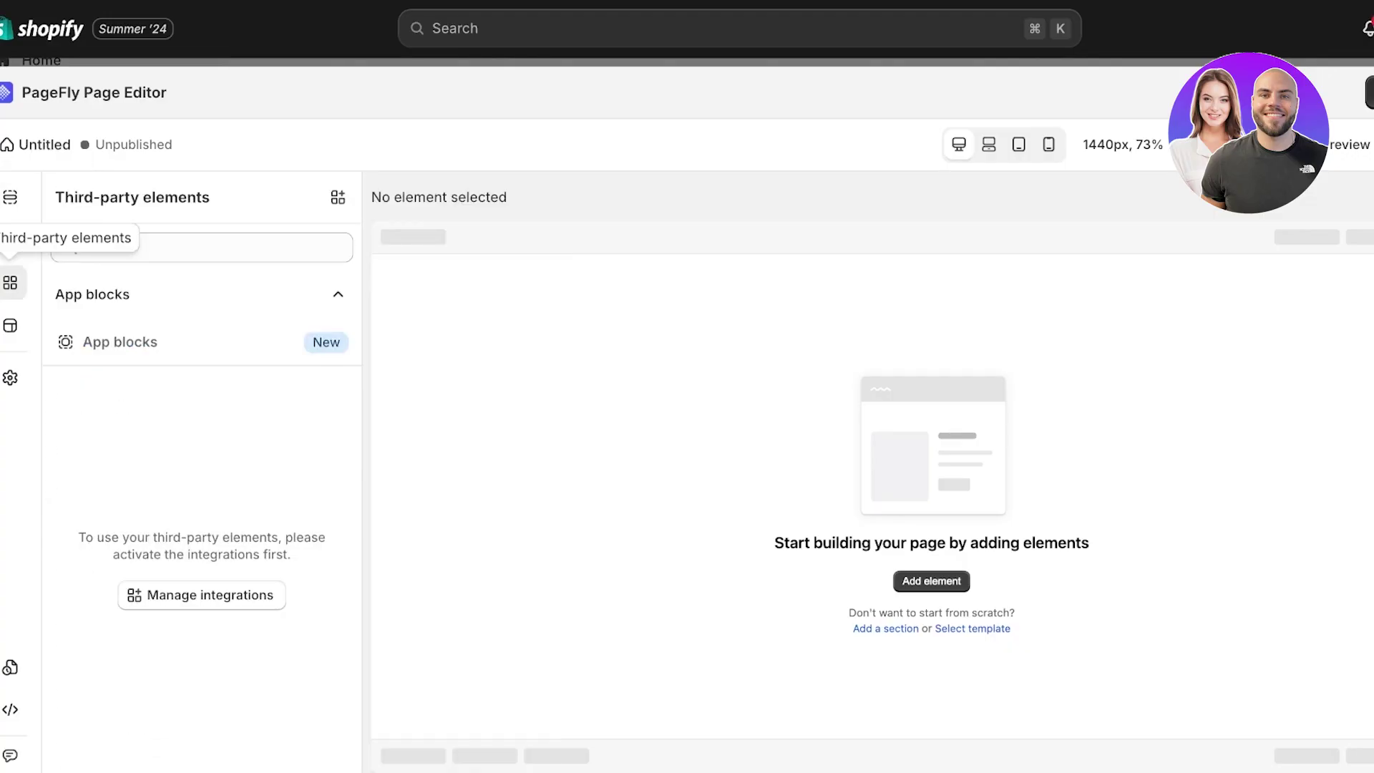
left_click(10, 325)
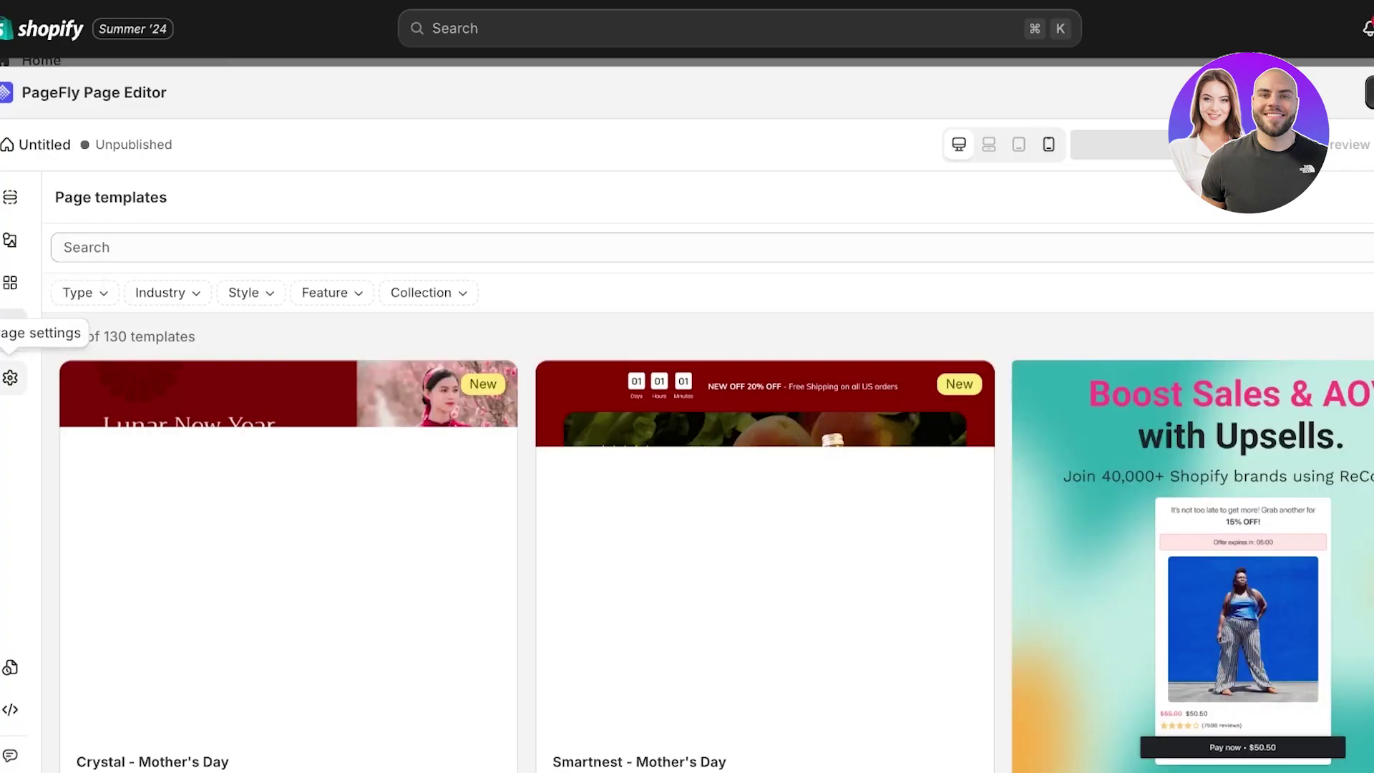
left_click(10, 377)
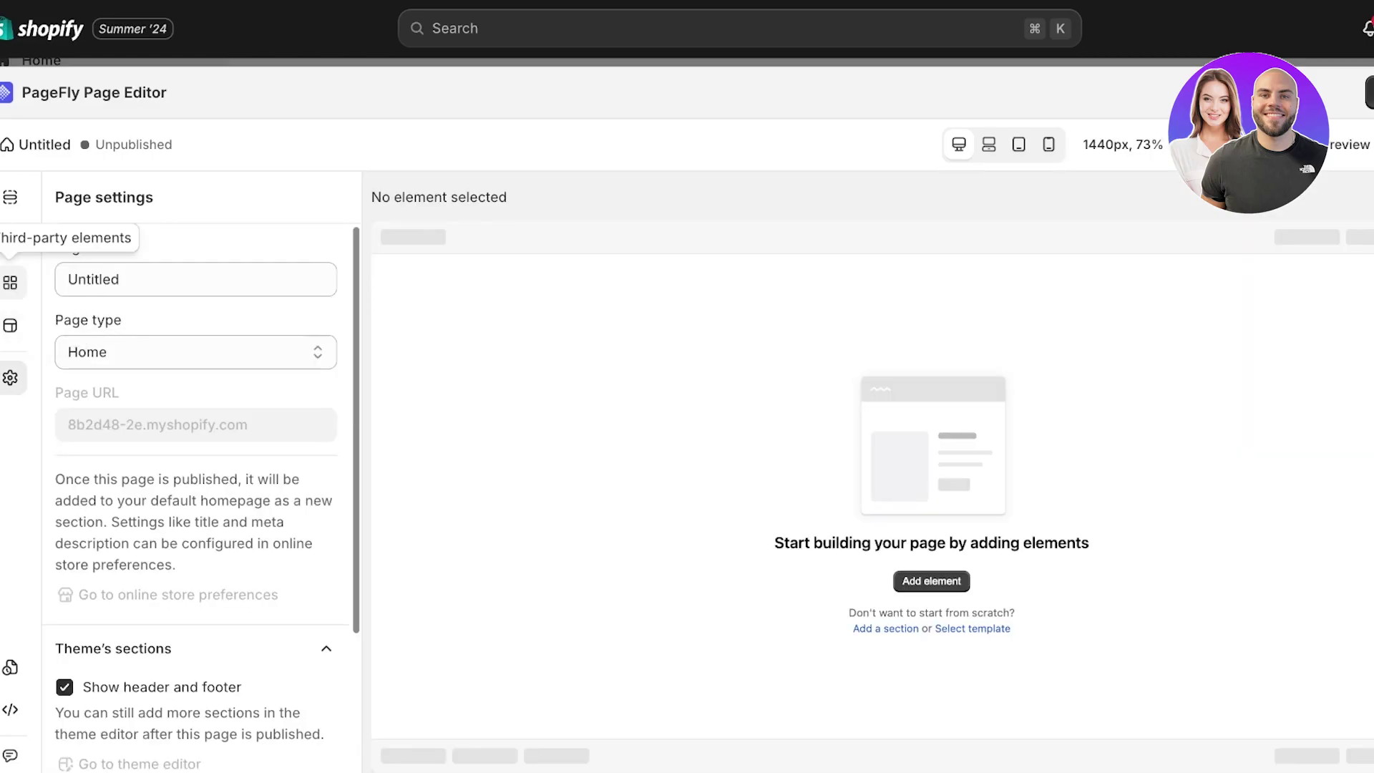
left_click(10, 239)
left_click(10, 283)
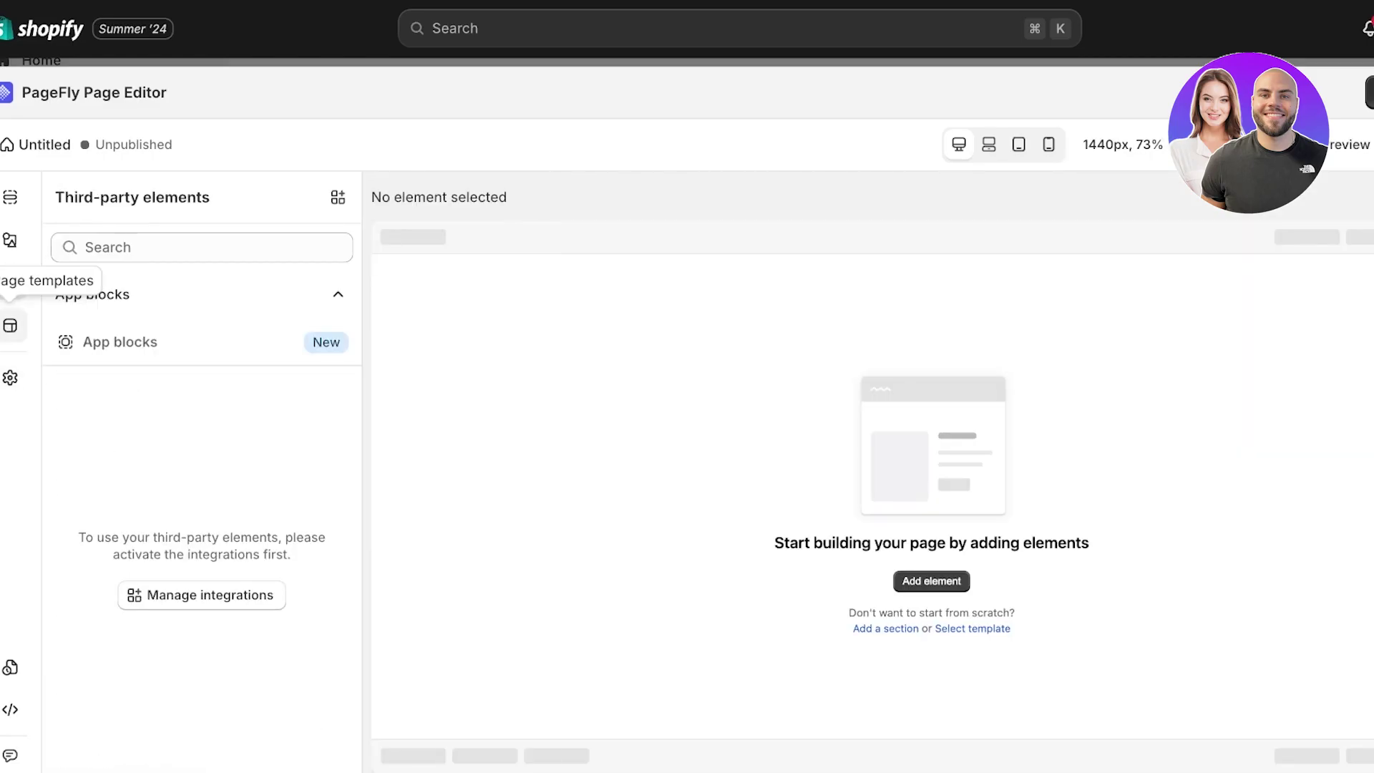
Open the page templates and filter them by the type Home page and the industry Clothing.
left_click(10, 326)
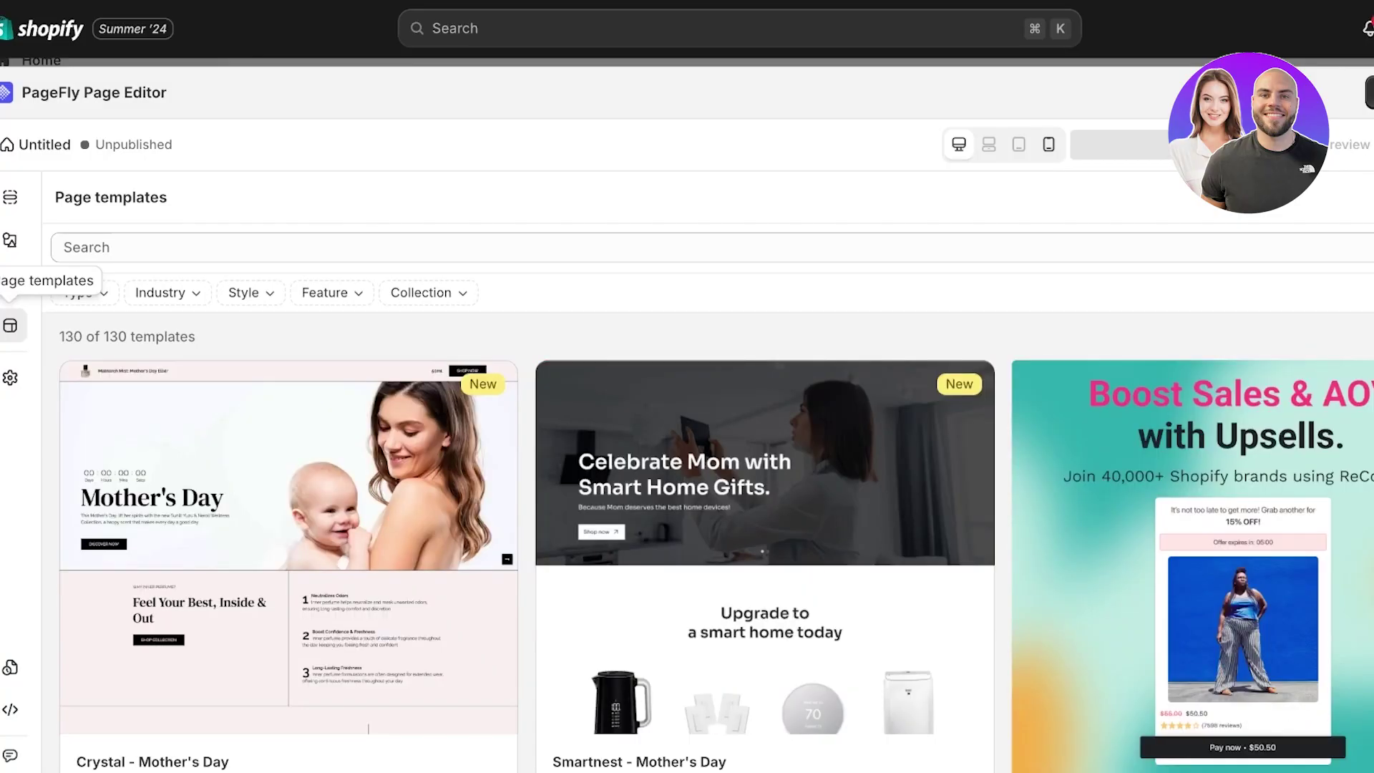
scroll(287, 458, "down", 4)
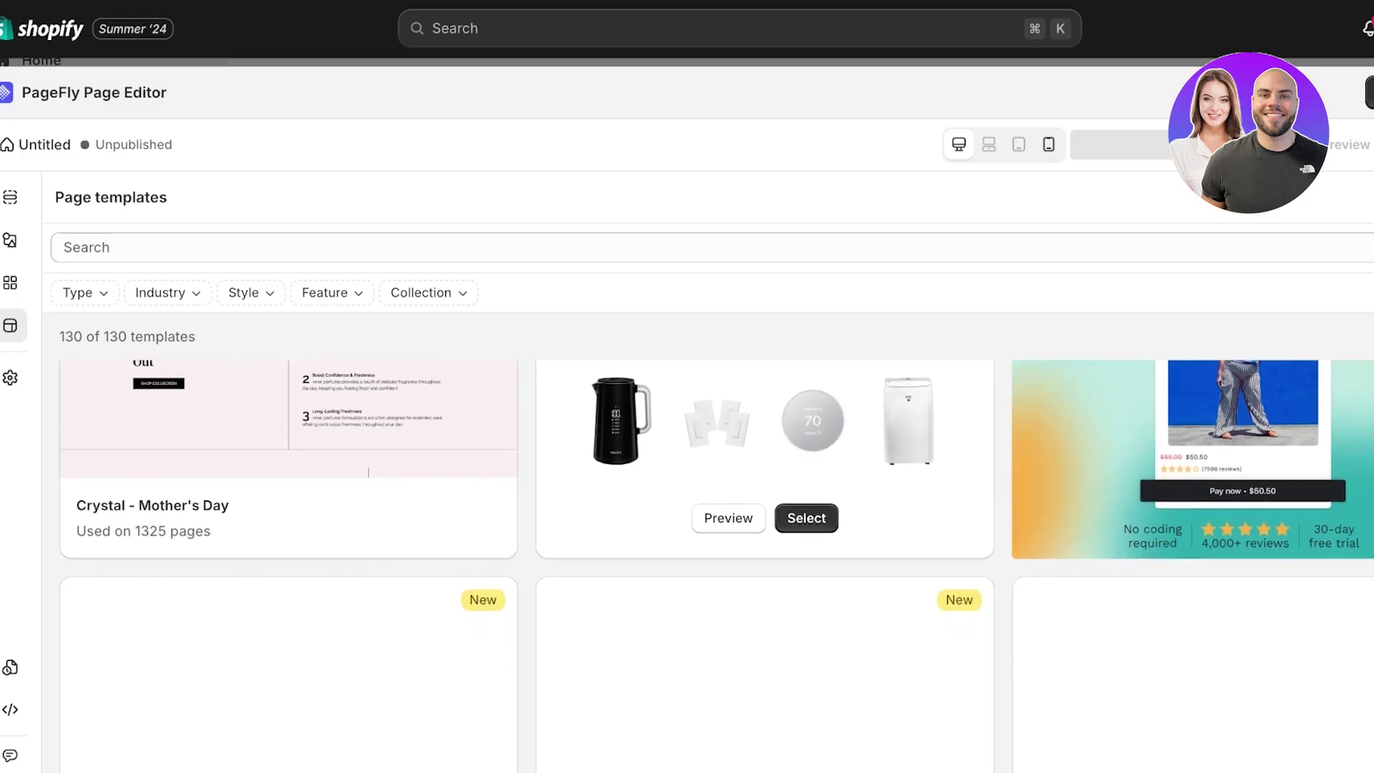
scroll(287, 501, "down", 3)
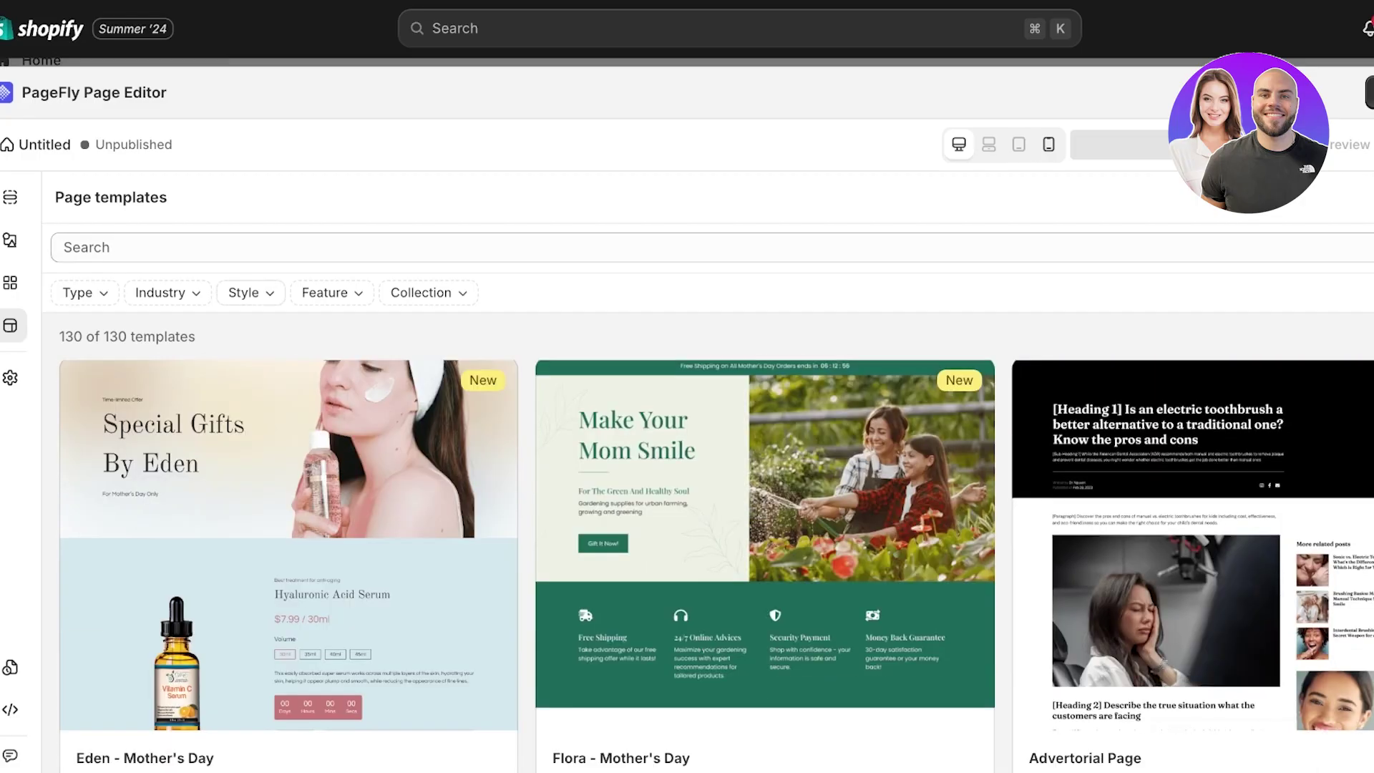
left_click(86, 292)
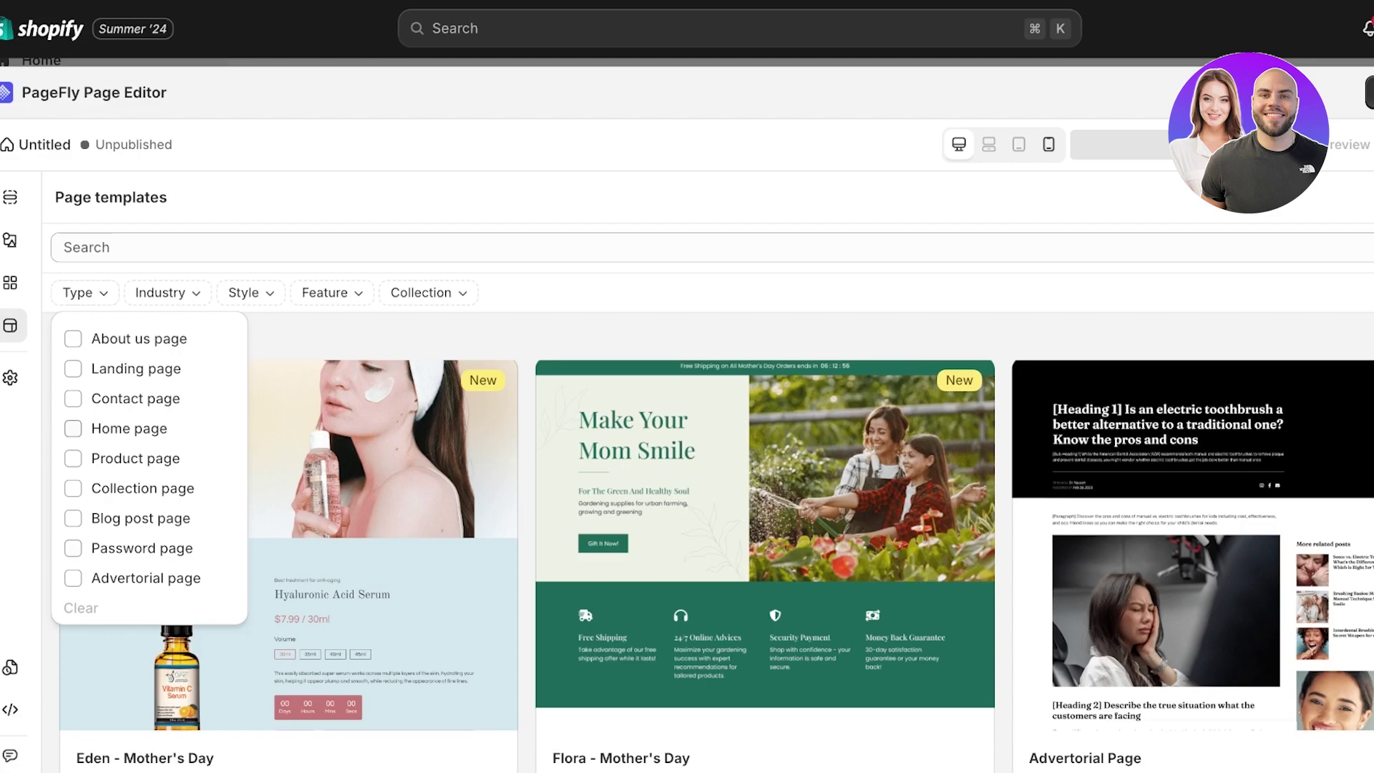
left_click(73, 428)
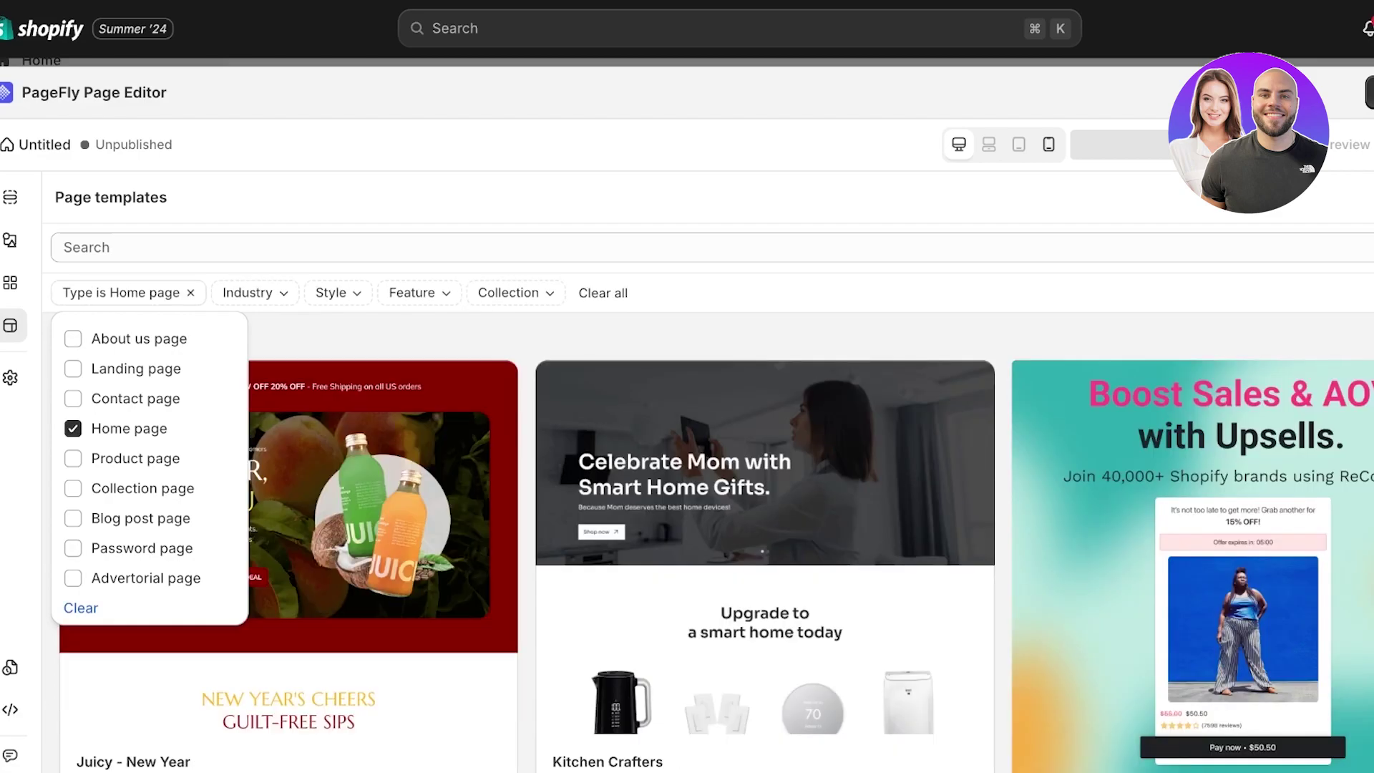
left_click(254, 292)
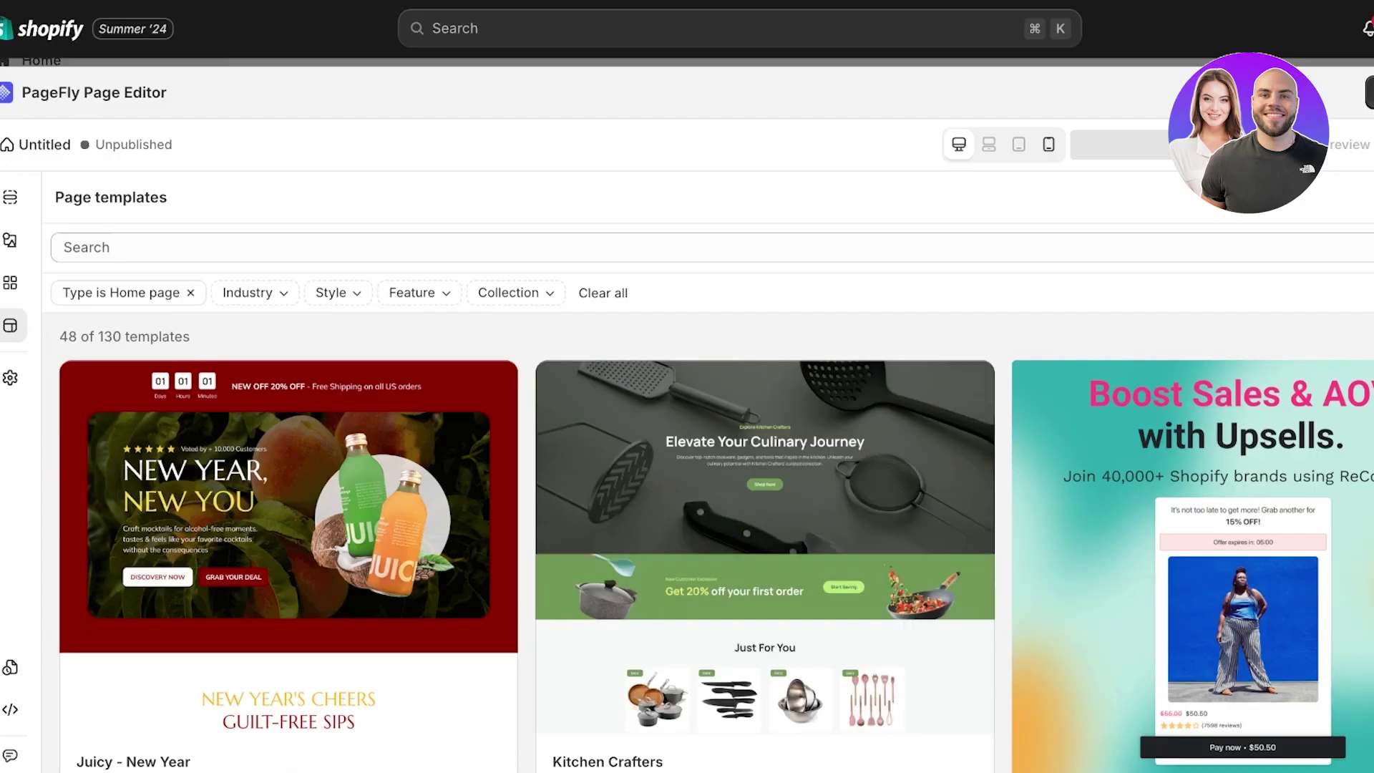
left_click(255, 292)
left_click(233, 399)
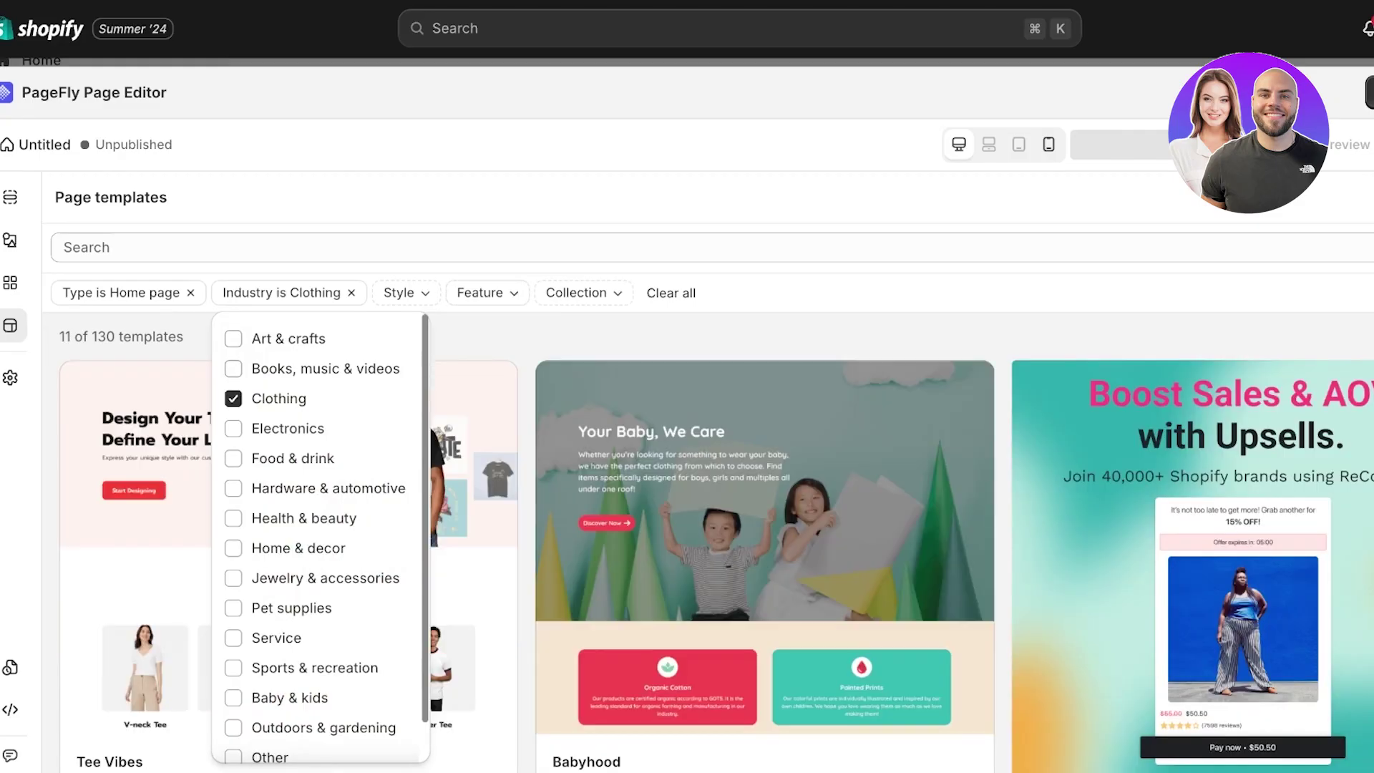
Check the Style, Feature and Collection filter options and browse the filtered clothing home page templates.
left_click(405, 292)
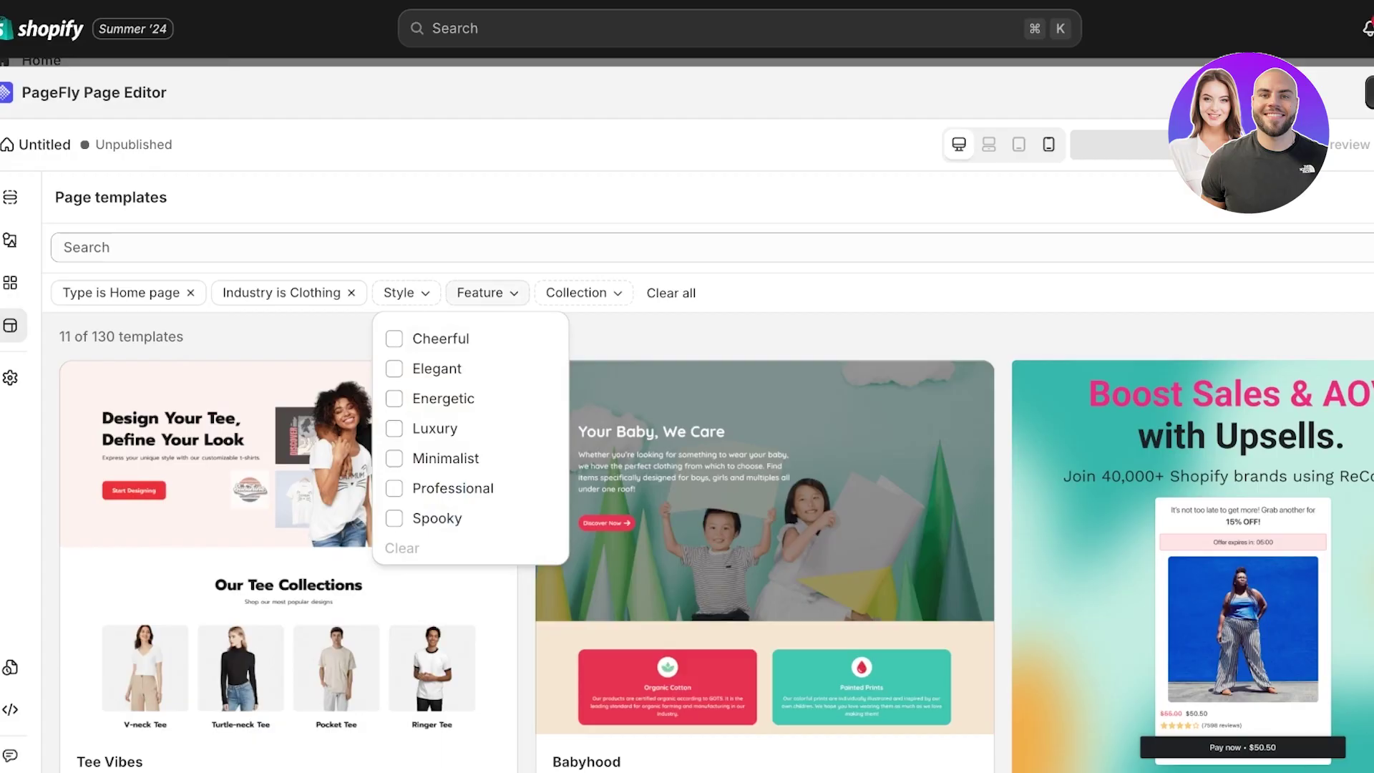
left_click(479, 293)
left_click(583, 293)
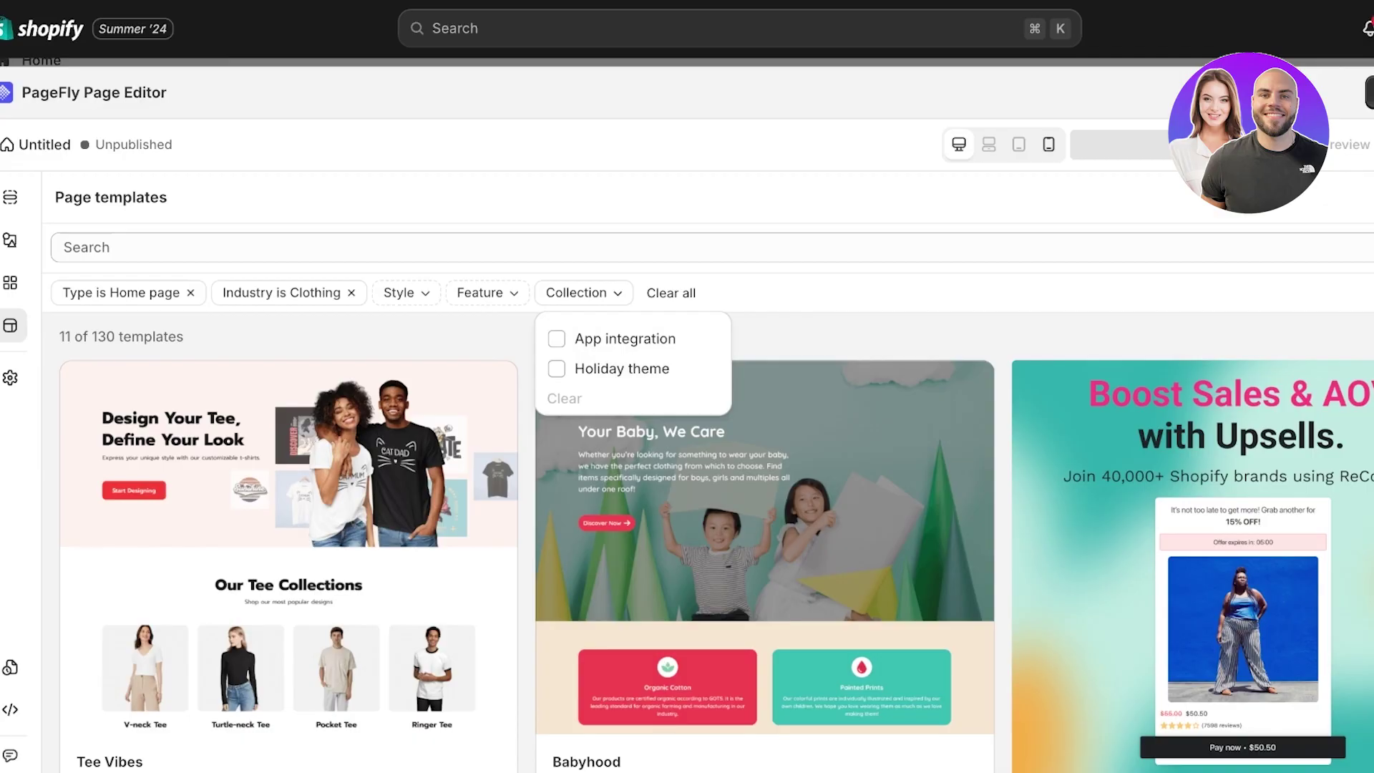
left_click(583, 292)
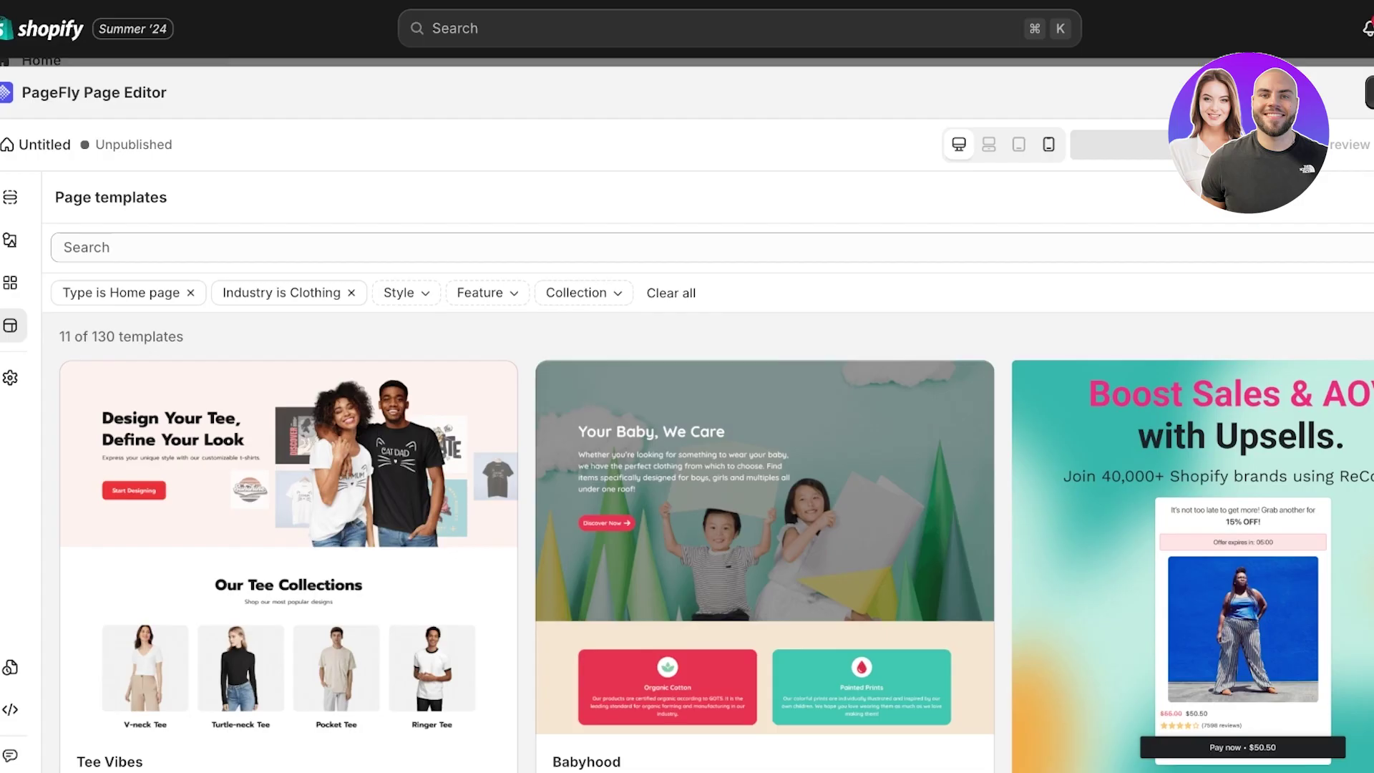
scroll(765, 565, "down", 15)
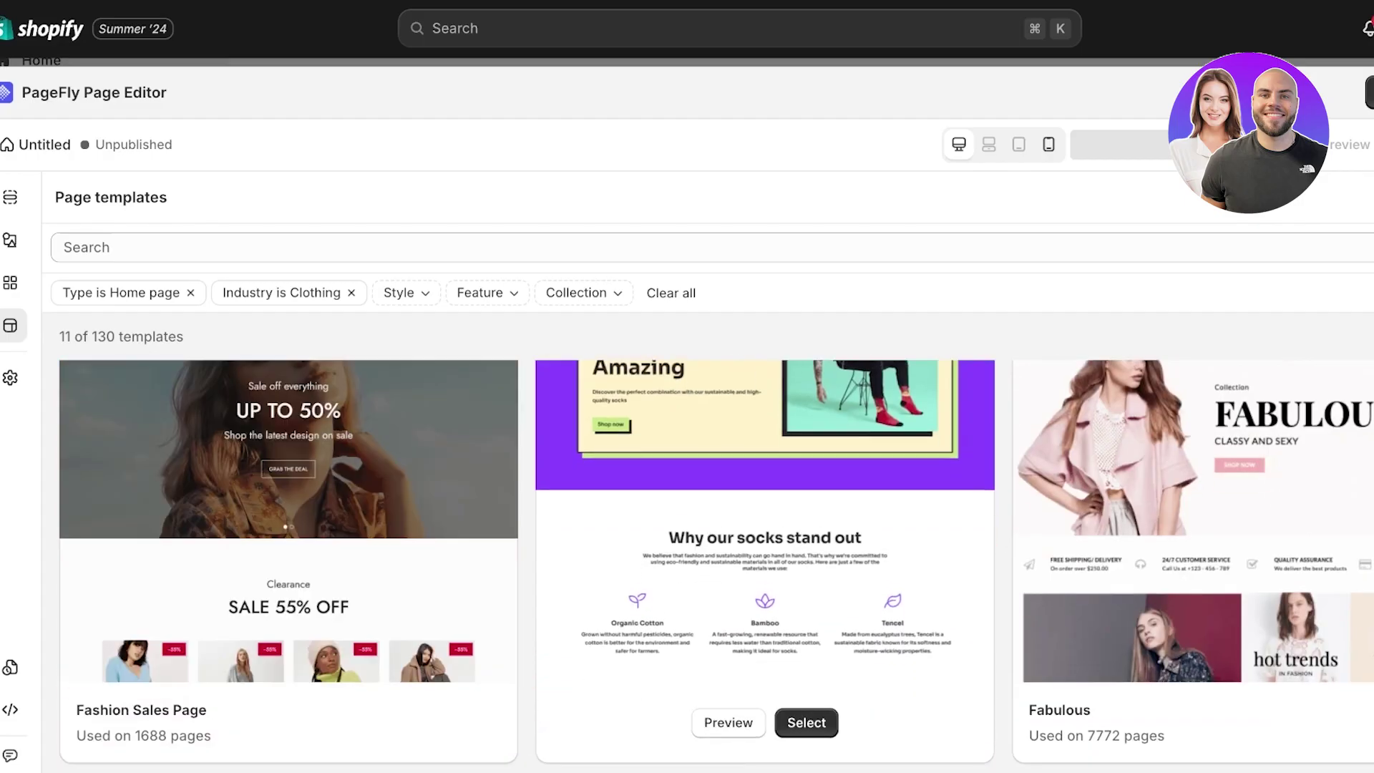
scroll(1189, 472, "up", 4)
scroll(1188, 472, "down", 4)
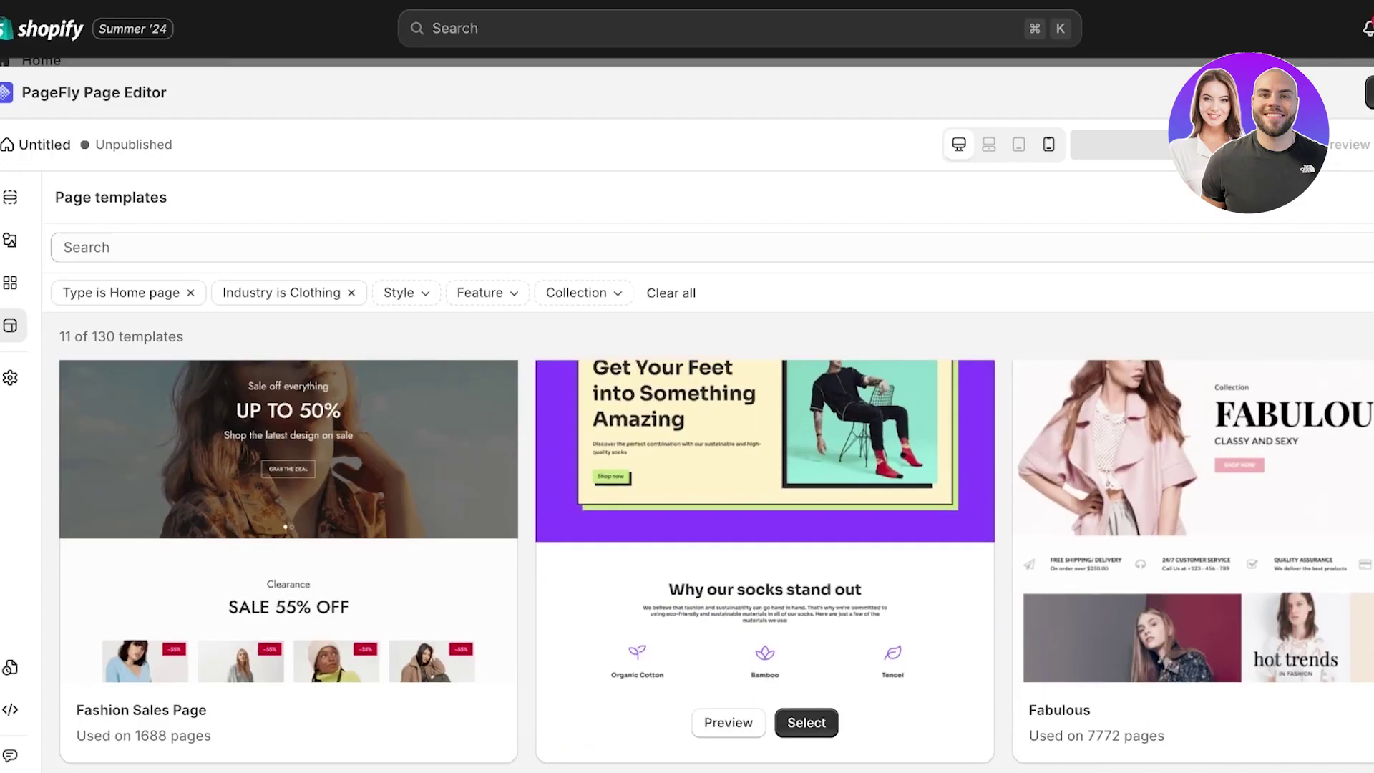
Apply the Fabulous home page template and confirm replacing all content on the current page.
scroll(1216, 537, "up", 3)
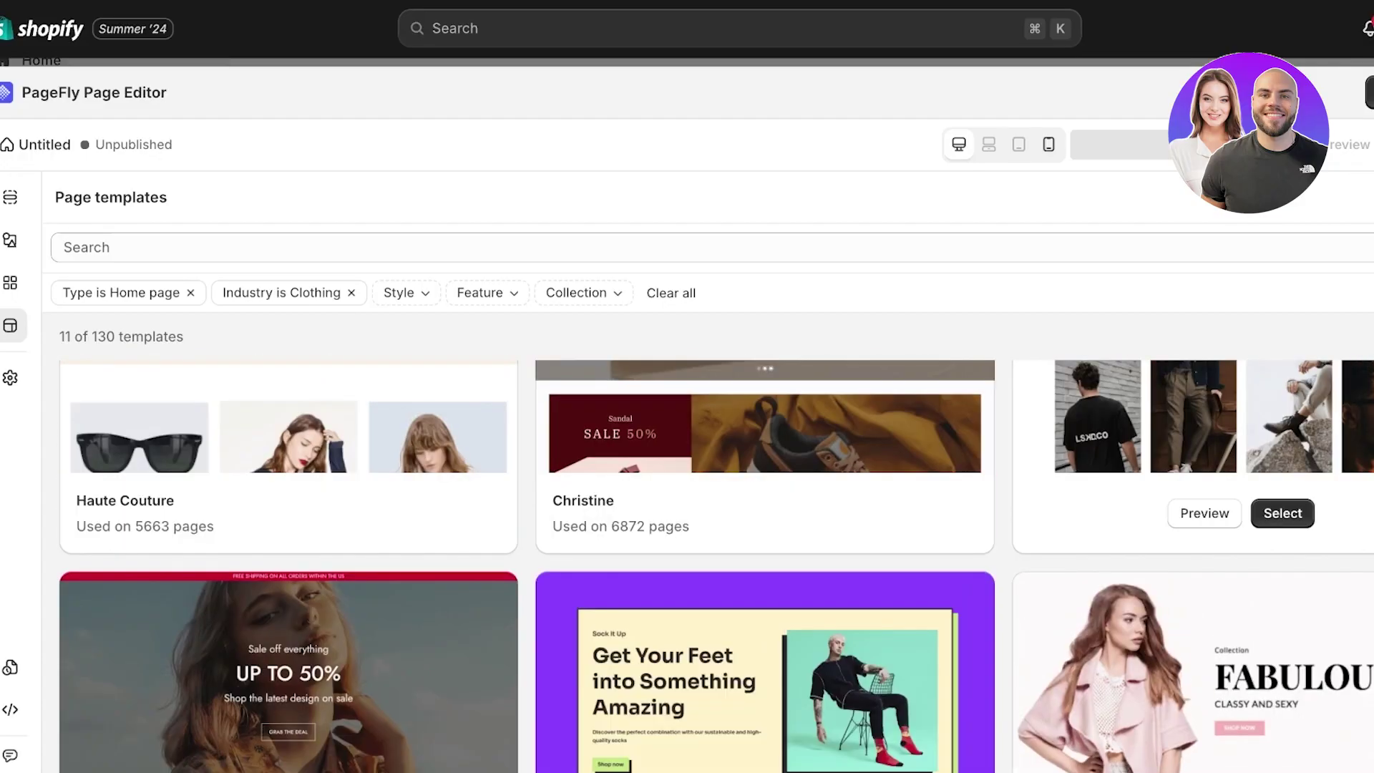
scroll(1217, 537, "up", 3)
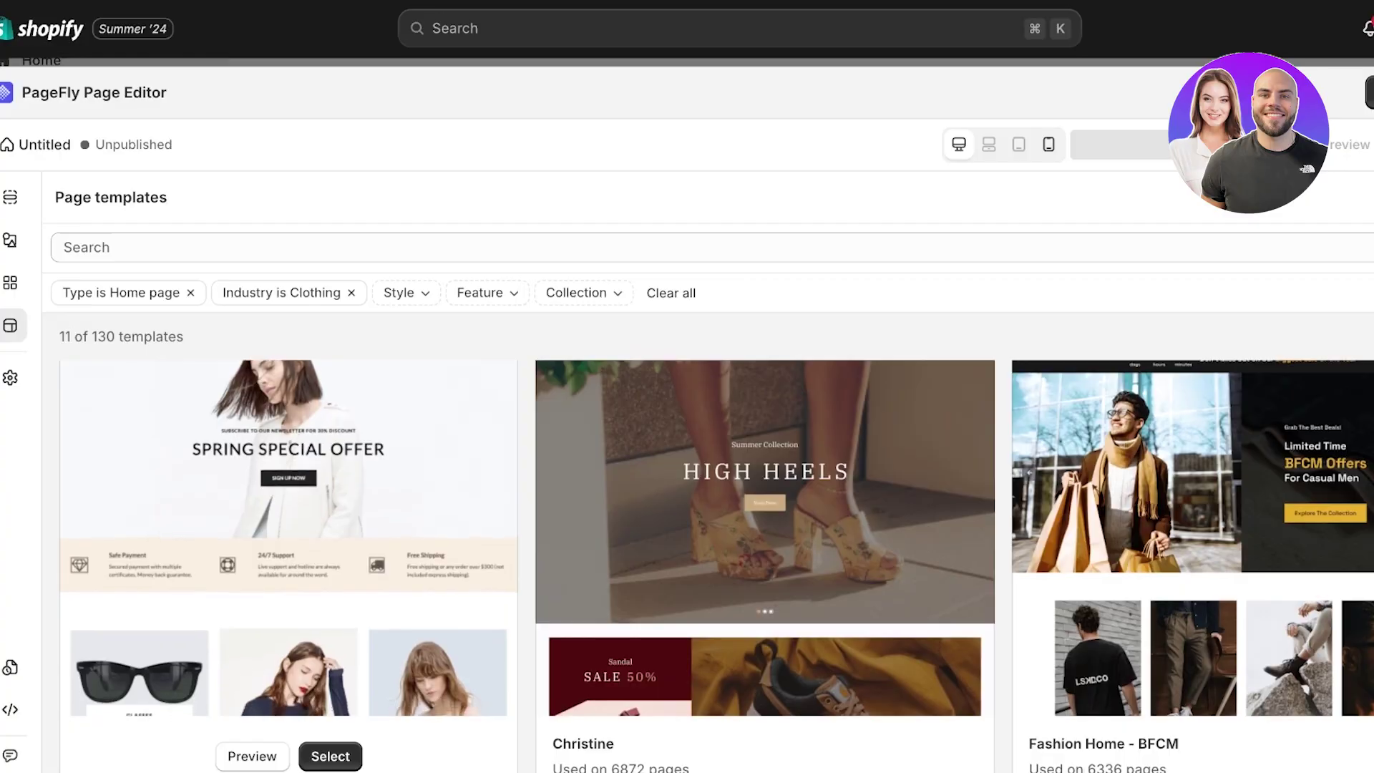
scroll(1217, 537, "up", 6)
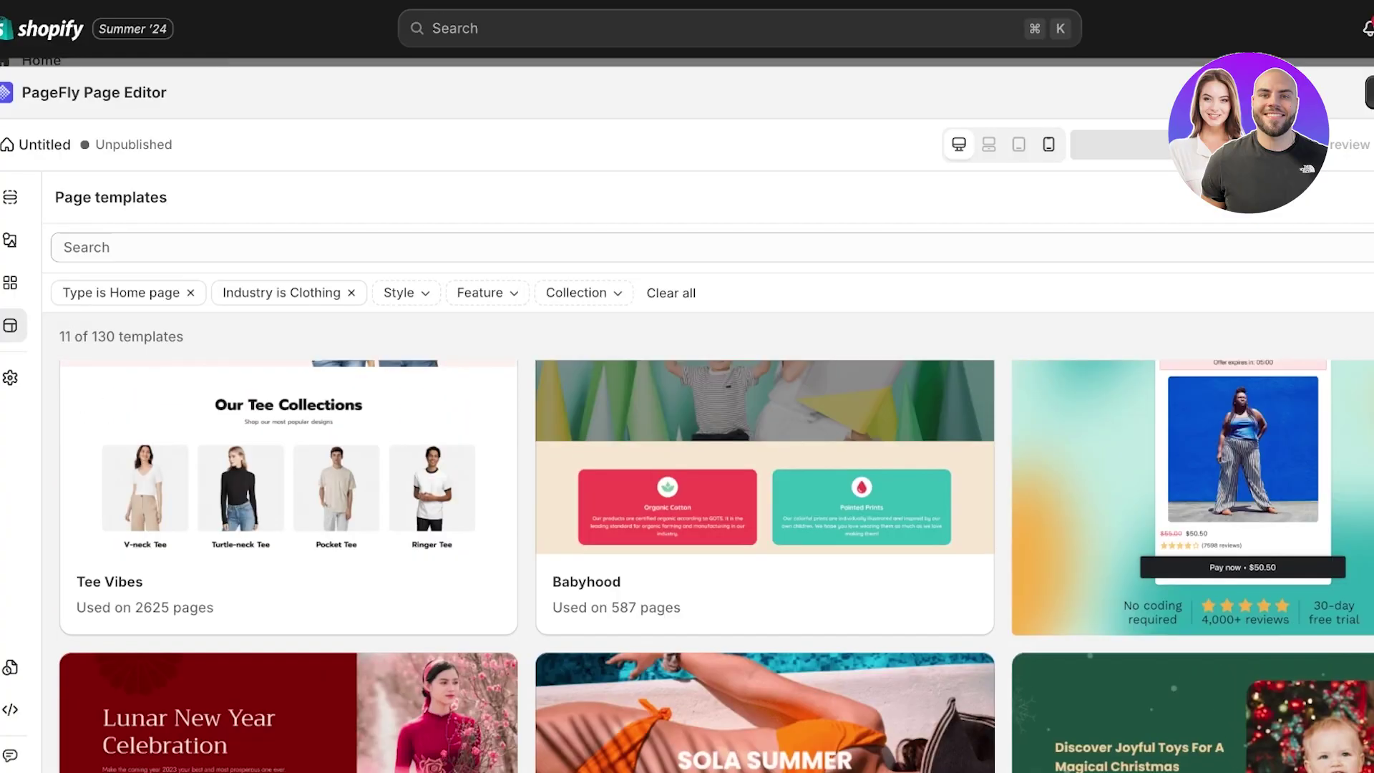
scroll(286, 565, "up", 6)
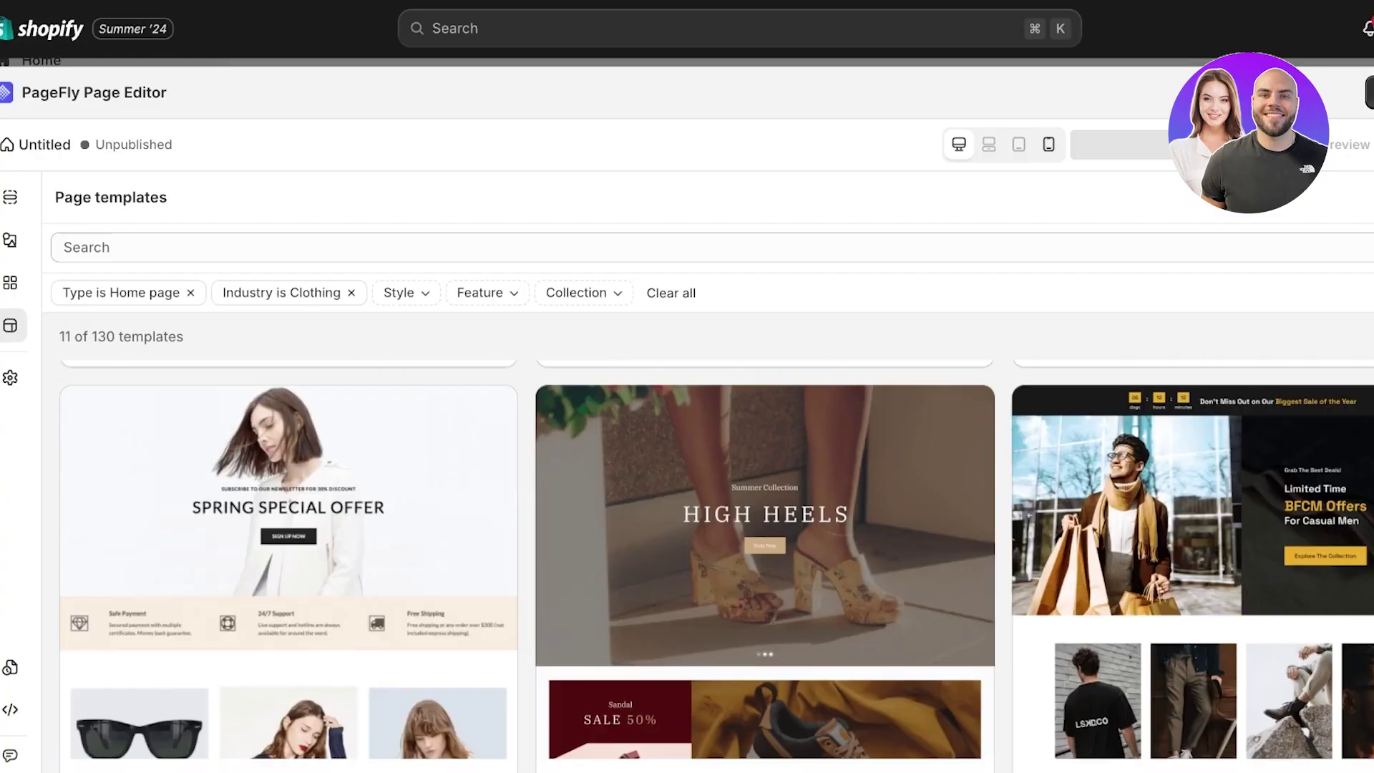
scroll(286, 565, "up", 2)
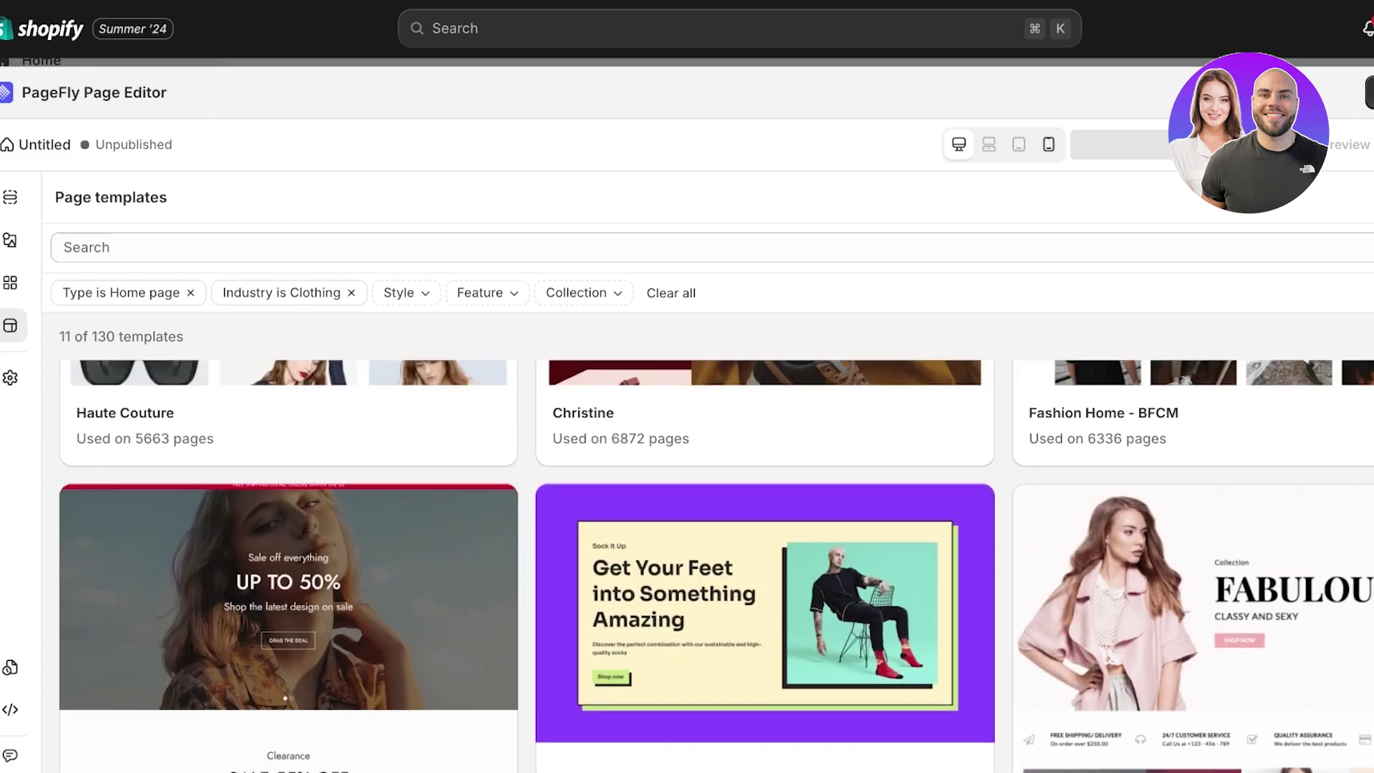
scroll(286, 565, "down", 1)
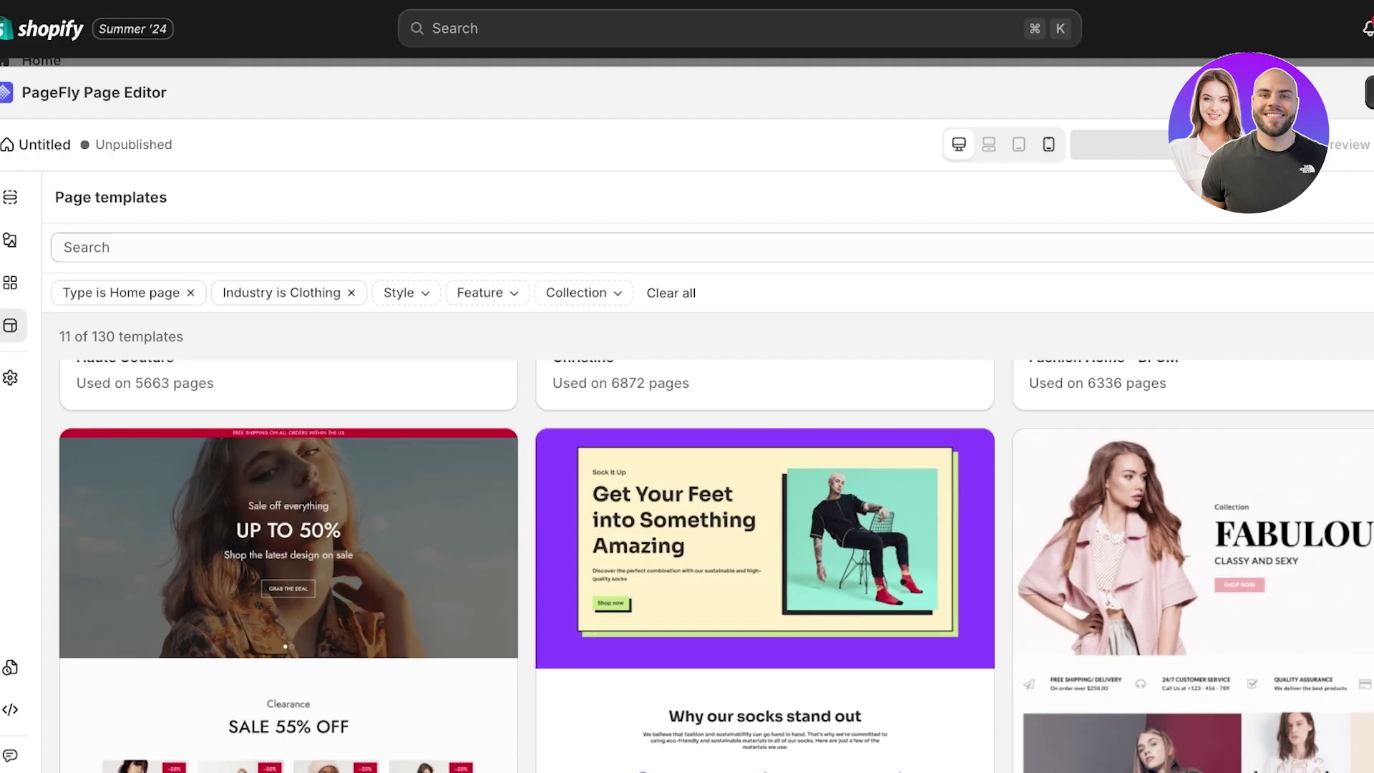
scroll(1193, 565, "down", 2)
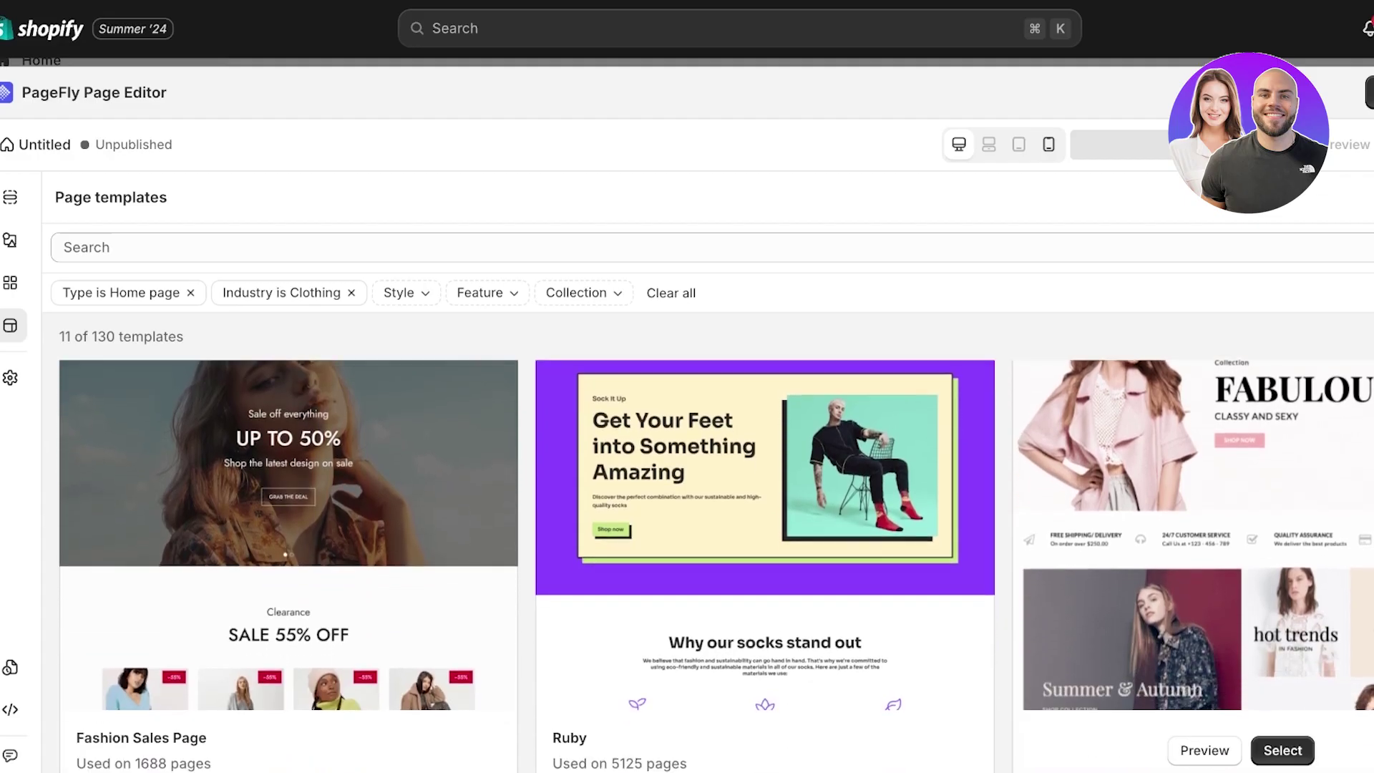
left_click(1282, 750)
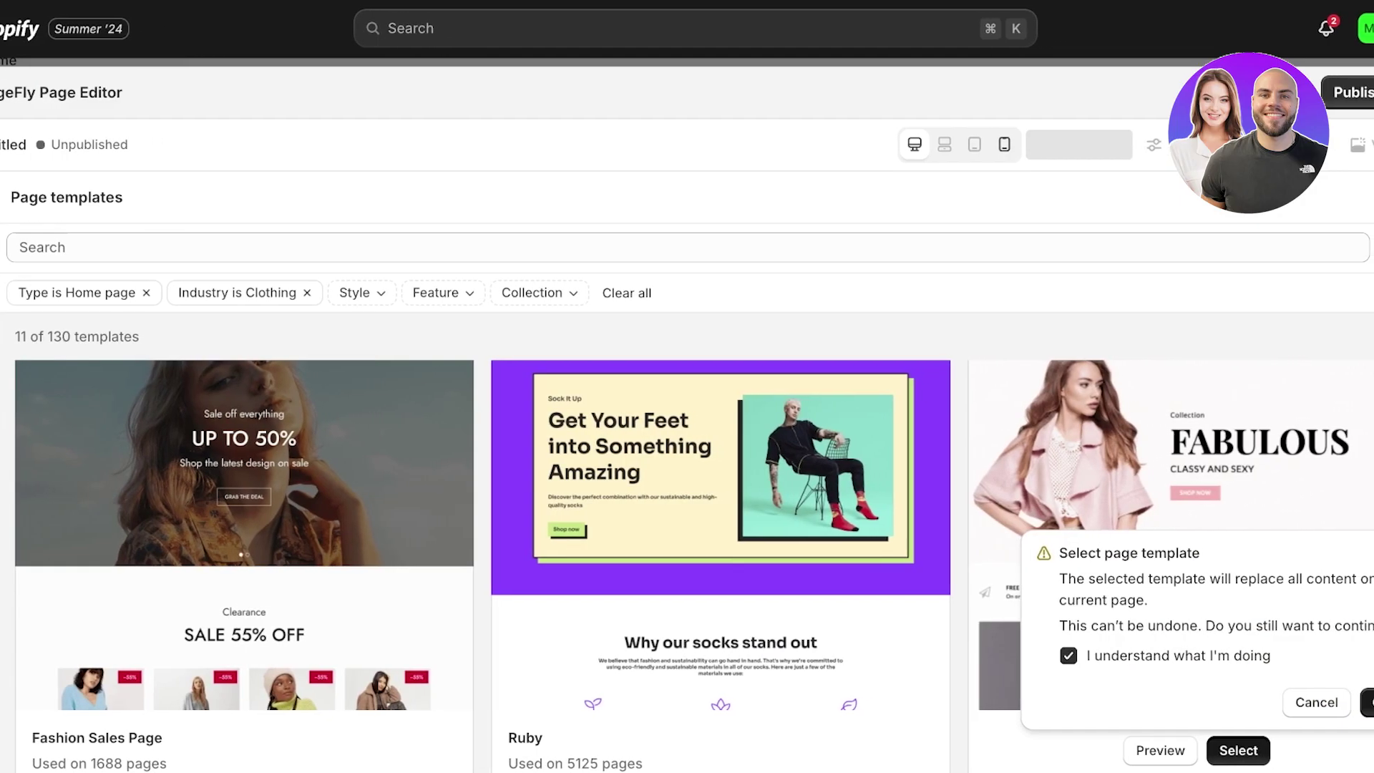
left_click(1369, 702)
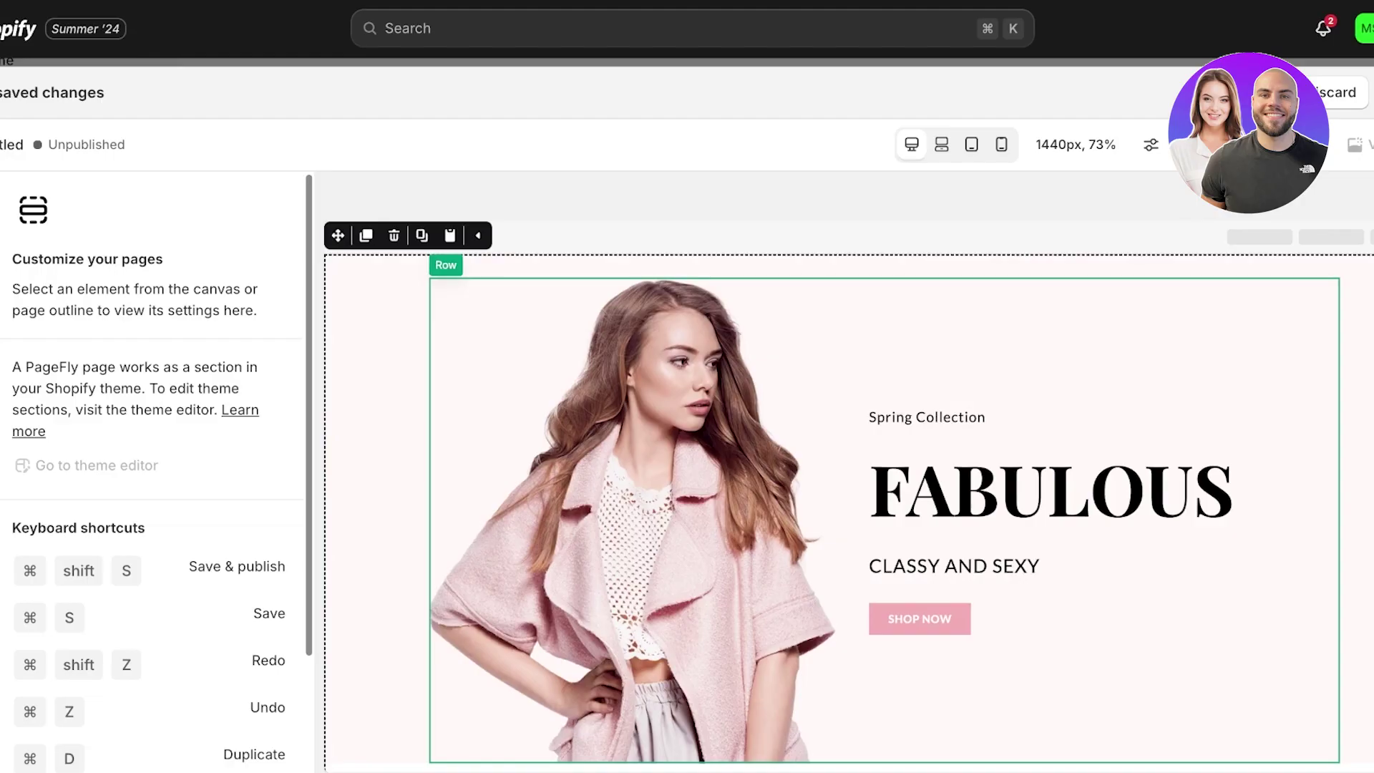
Change the hero banner's small paragraph above the heading to "Summer Collection".
left_click(845, 521)
scroll(846, 521, "down", 2)
left_click(927, 417)
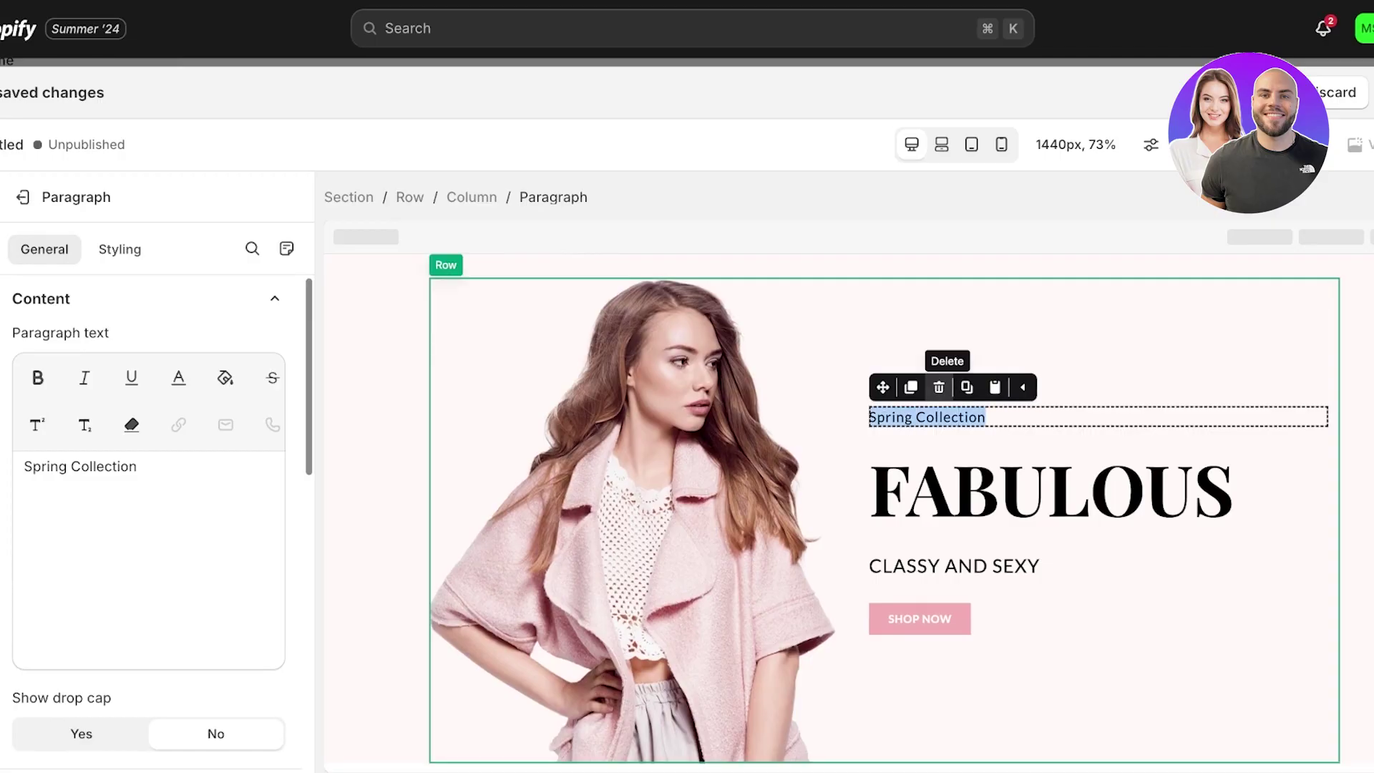
type("Summe")
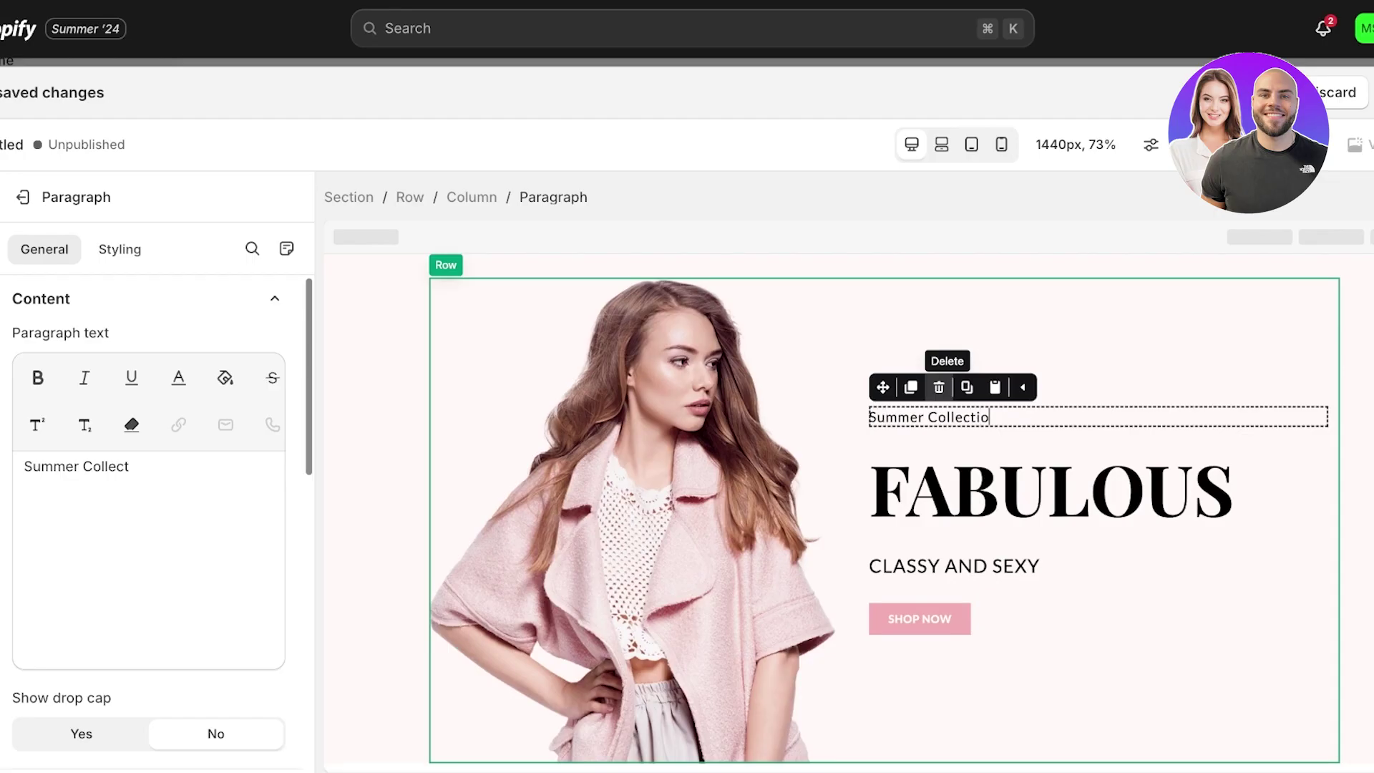
Replace the hero banner's main heading with "Classy".
left_click(952, 491)
key("ctrl+a")
type("ACL")
key("BackSpace")
key("BackSpace")
type("Classy")
Replace the paragraph below the hero heading with "OLD MONEY AESTHETIC".
triple_click(954, 566)
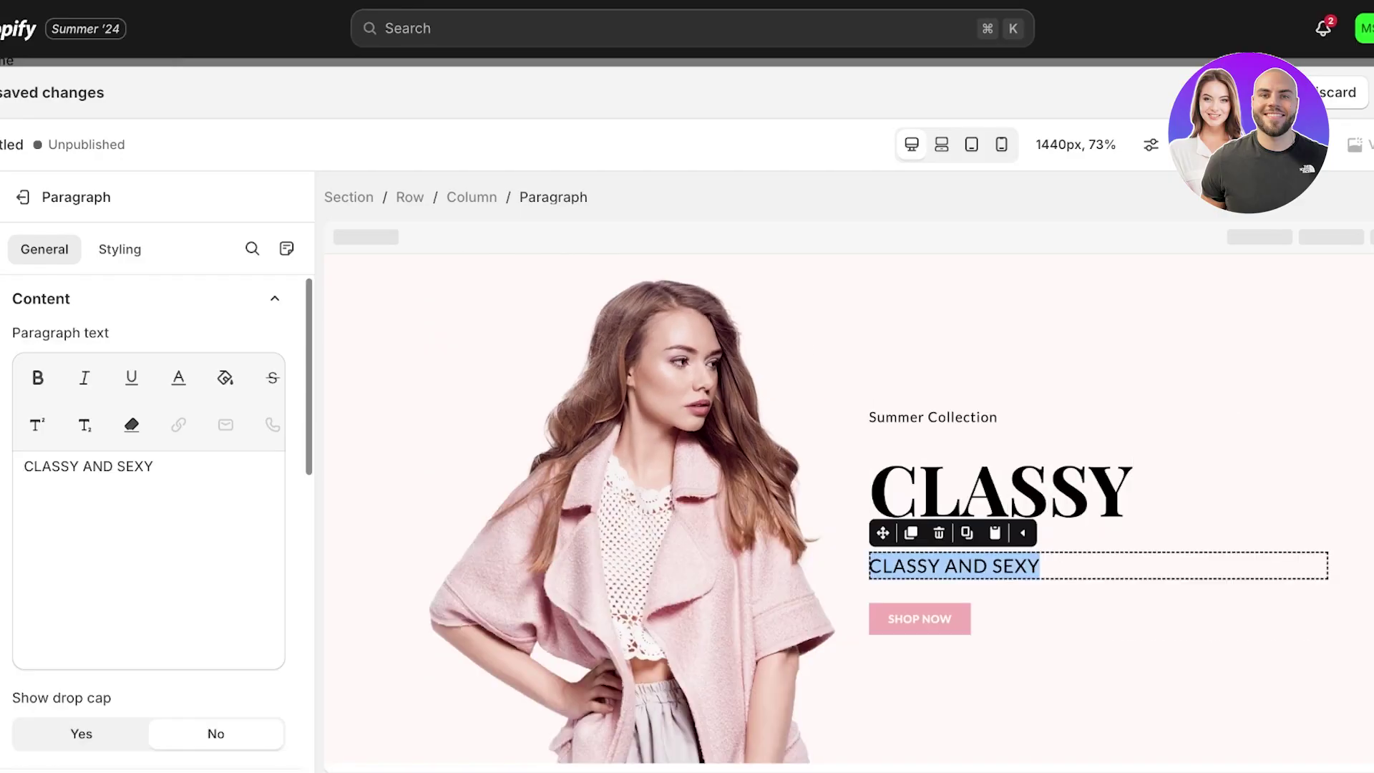
type("OL")
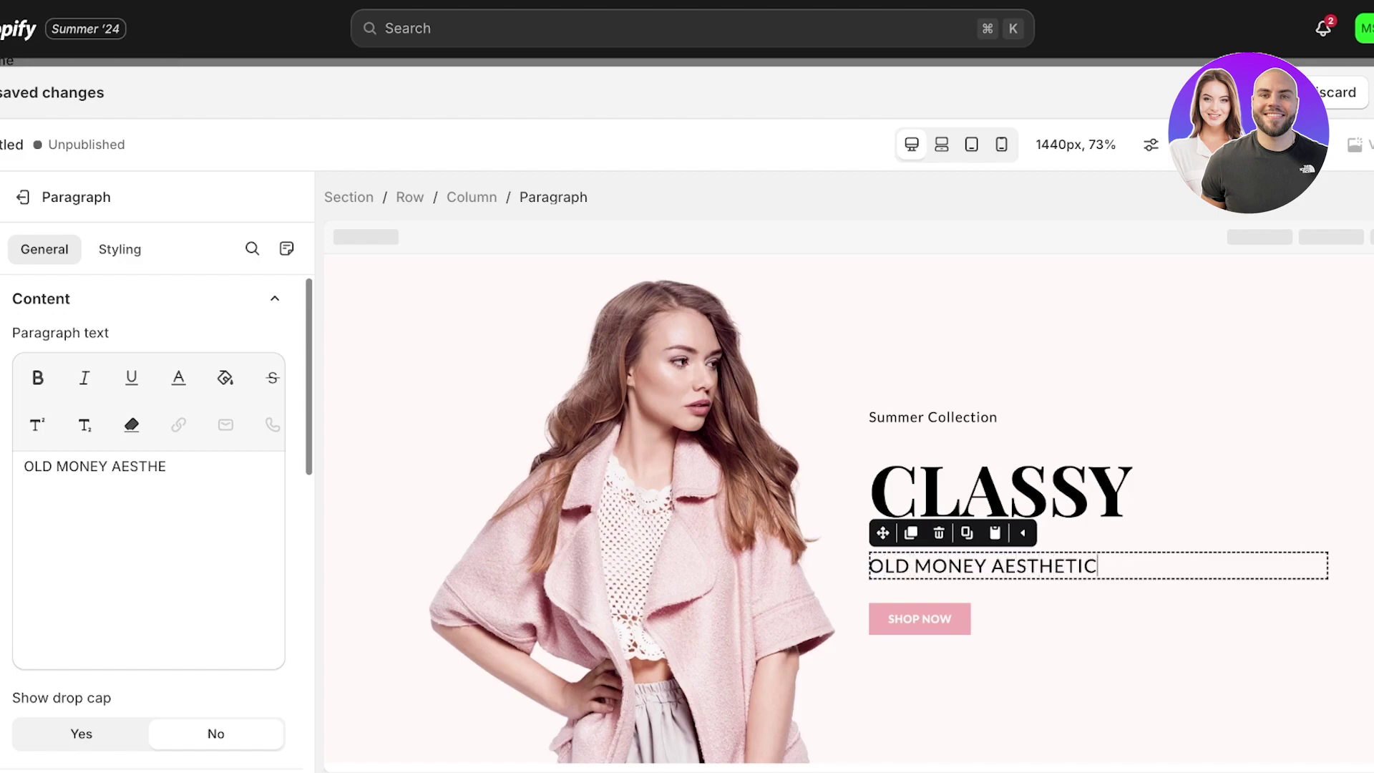
left_click(936, 689)
Open the page content outline, collapse the first section and open the Women's Collection section's settings.
scroll(854, 496, "down", 1)
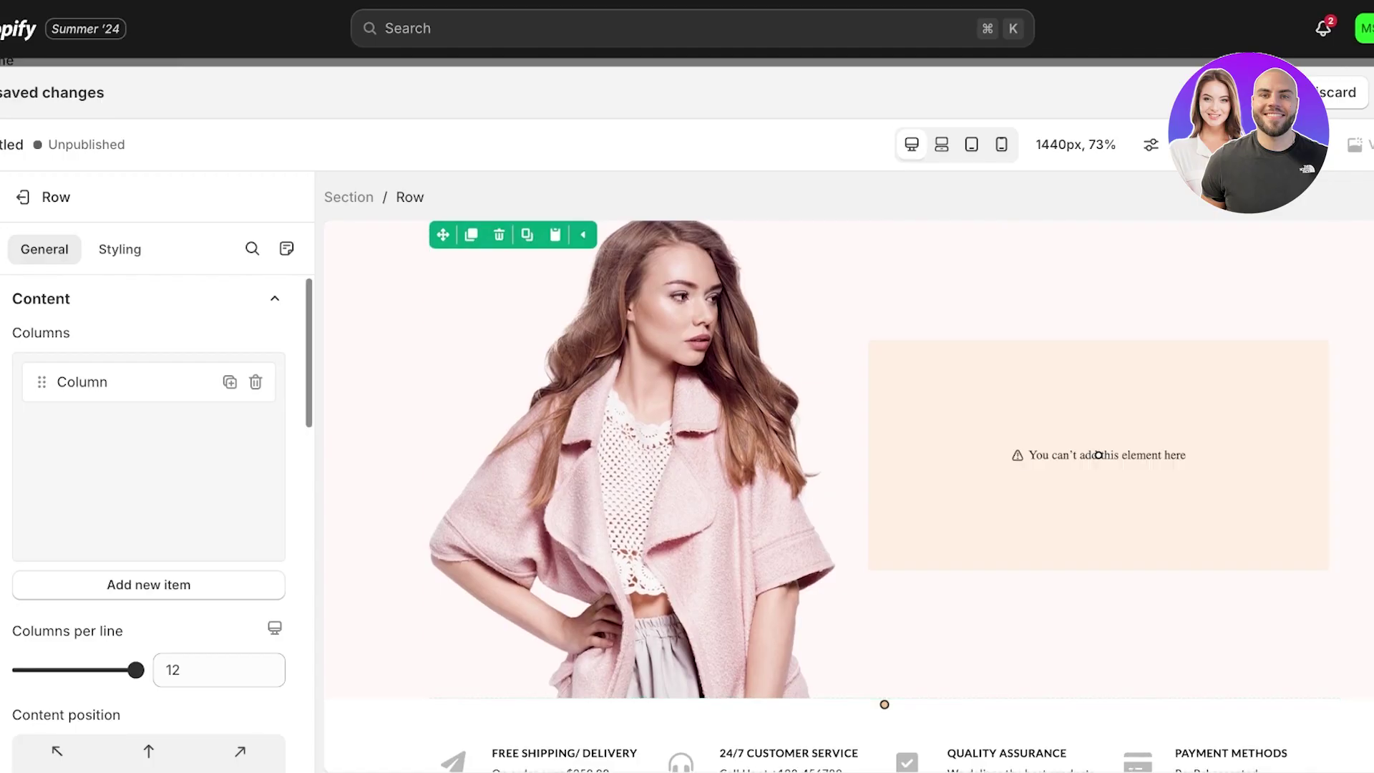
scroll(556, 244, "up", 1)
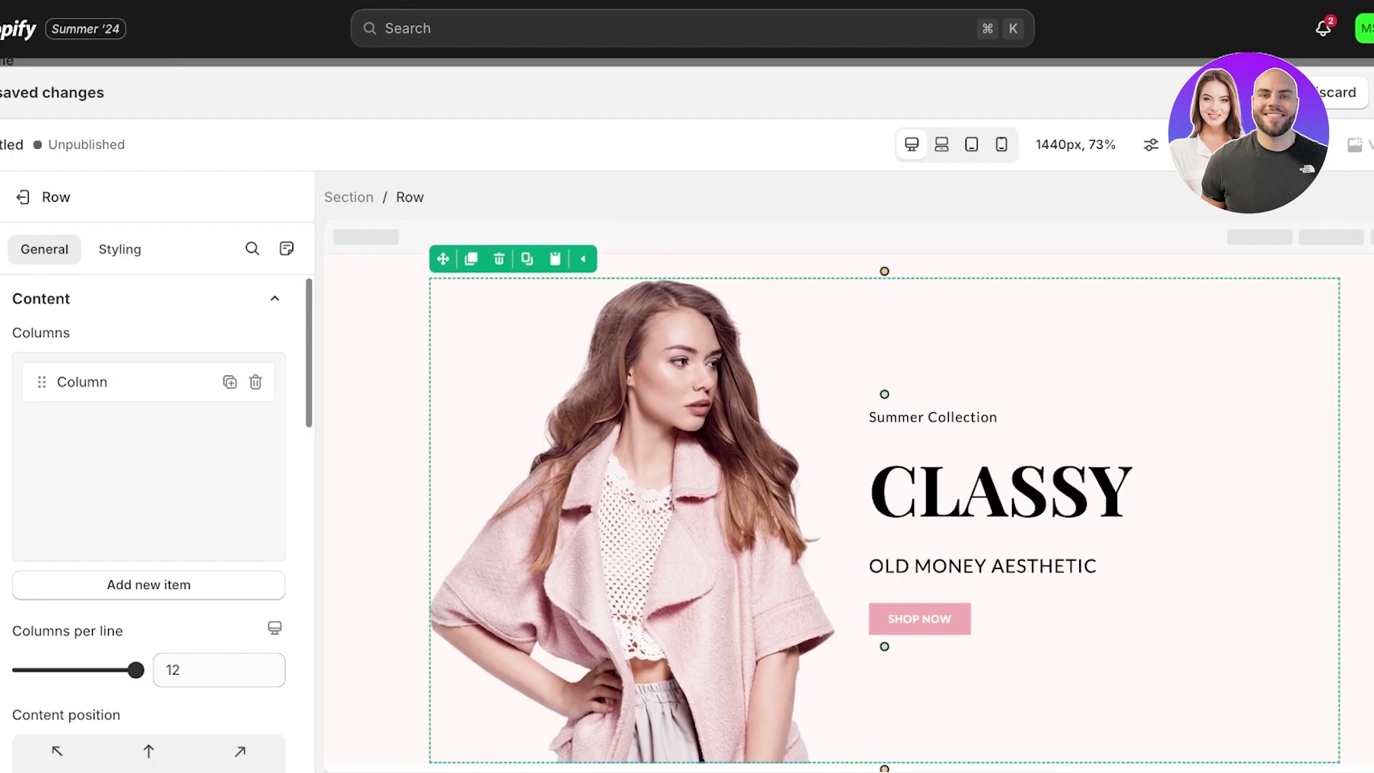
scroll(852, 501, "down", 1)
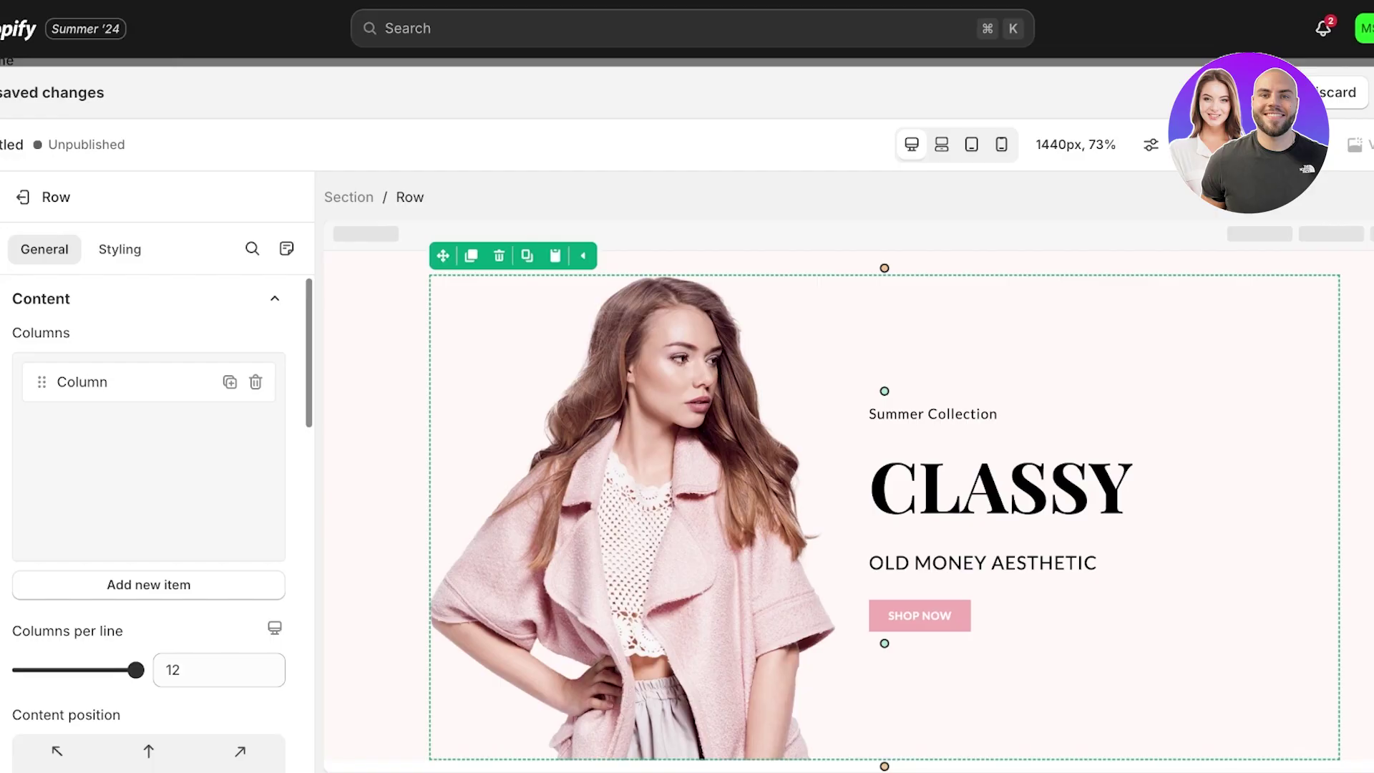
left_click(22, 197)
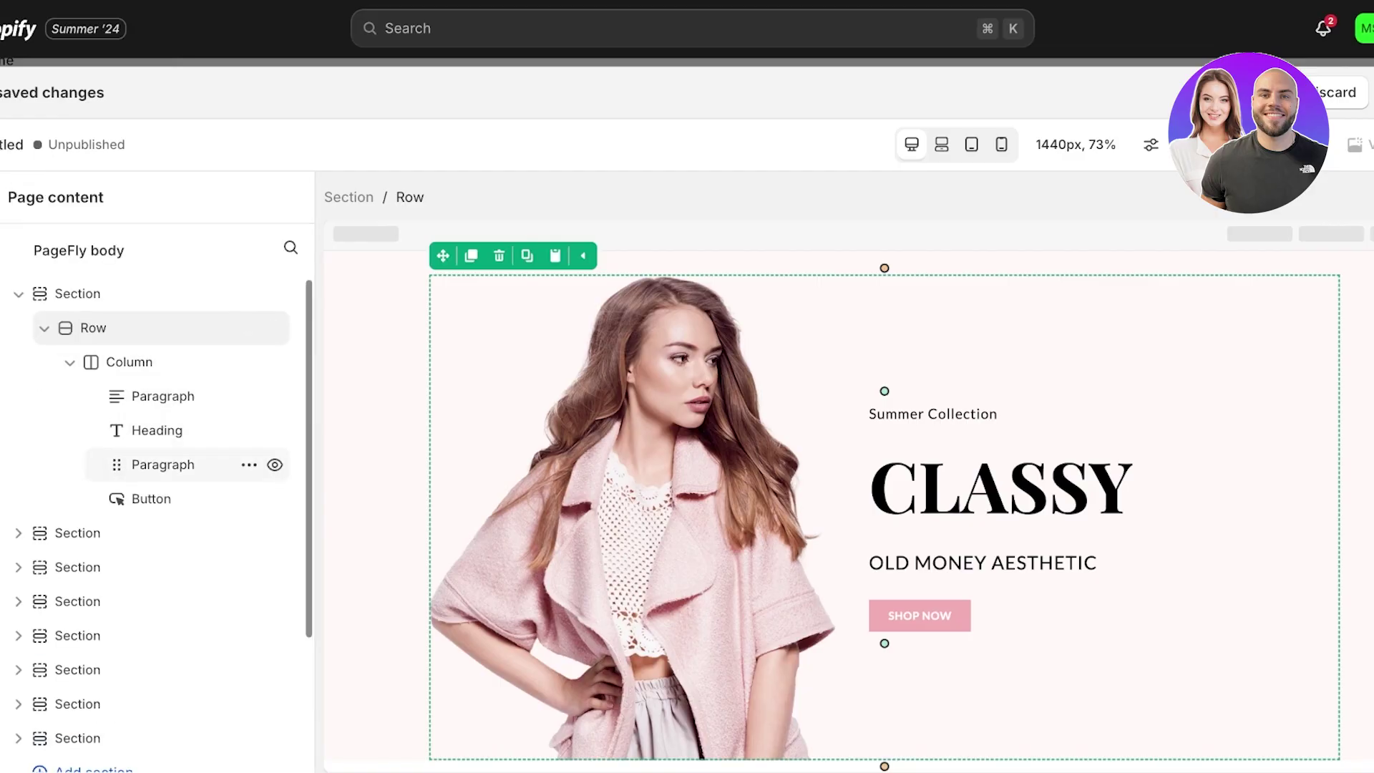
left_click(19, 294)
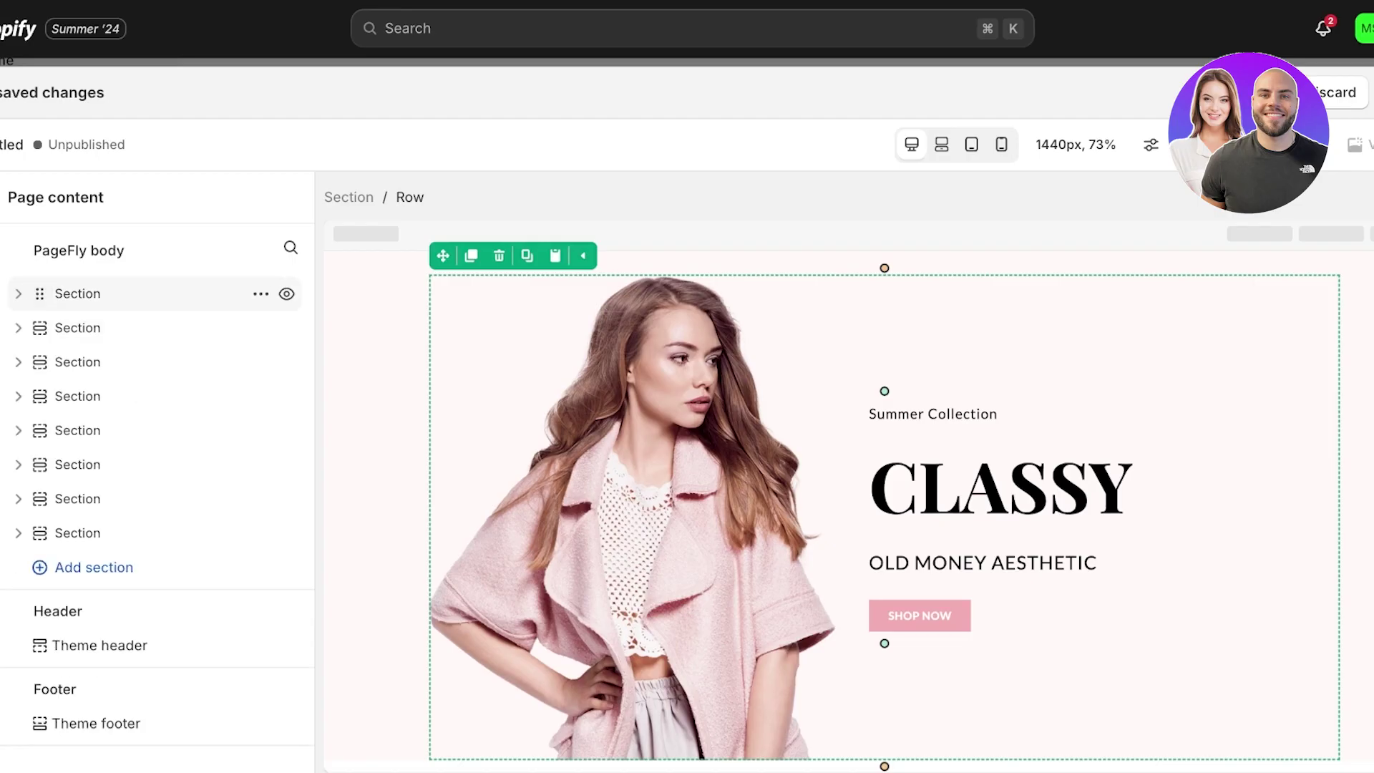
left_click(78, 396)
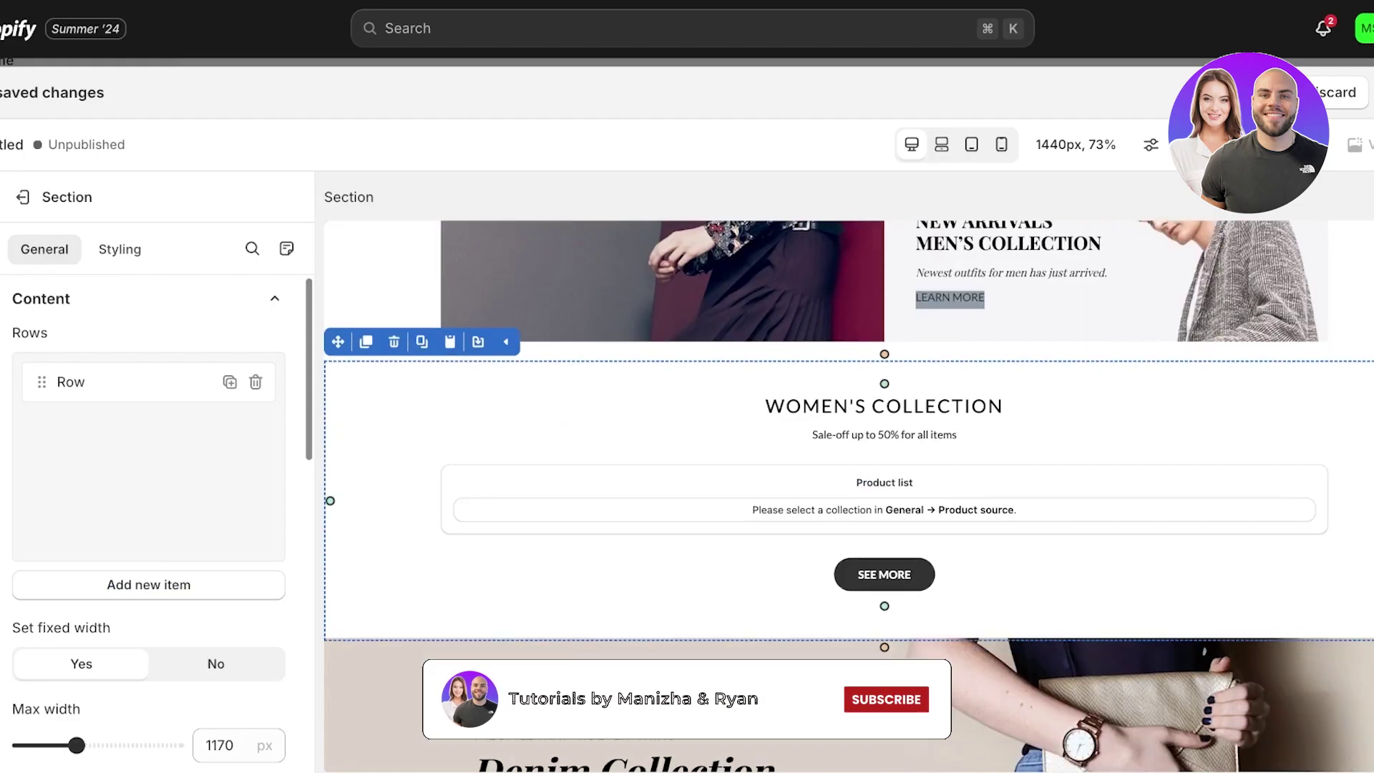
Return to the hero banner and open the settings of its row and the column inside it.
scroll(801, 447, "up", 15)
left_click(801, 447)
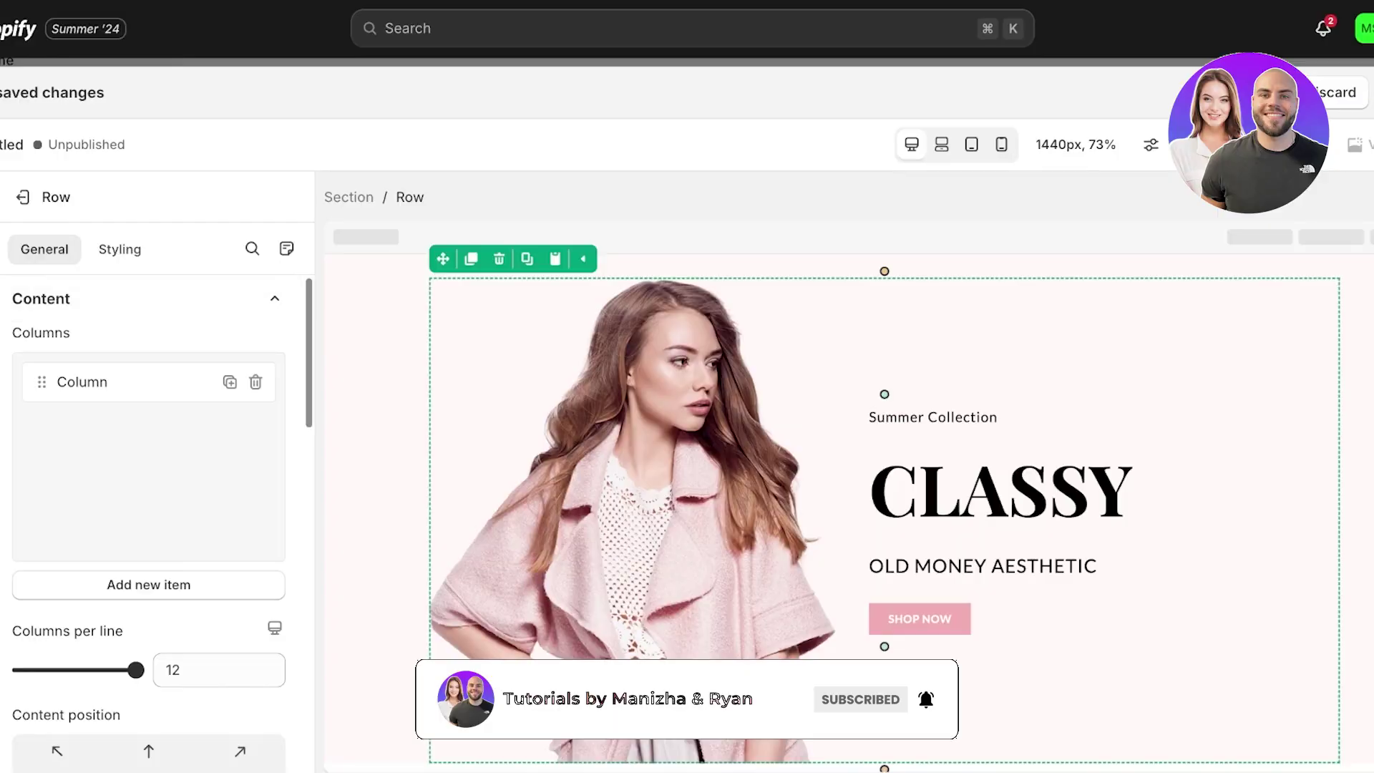
left_click(108, 382)
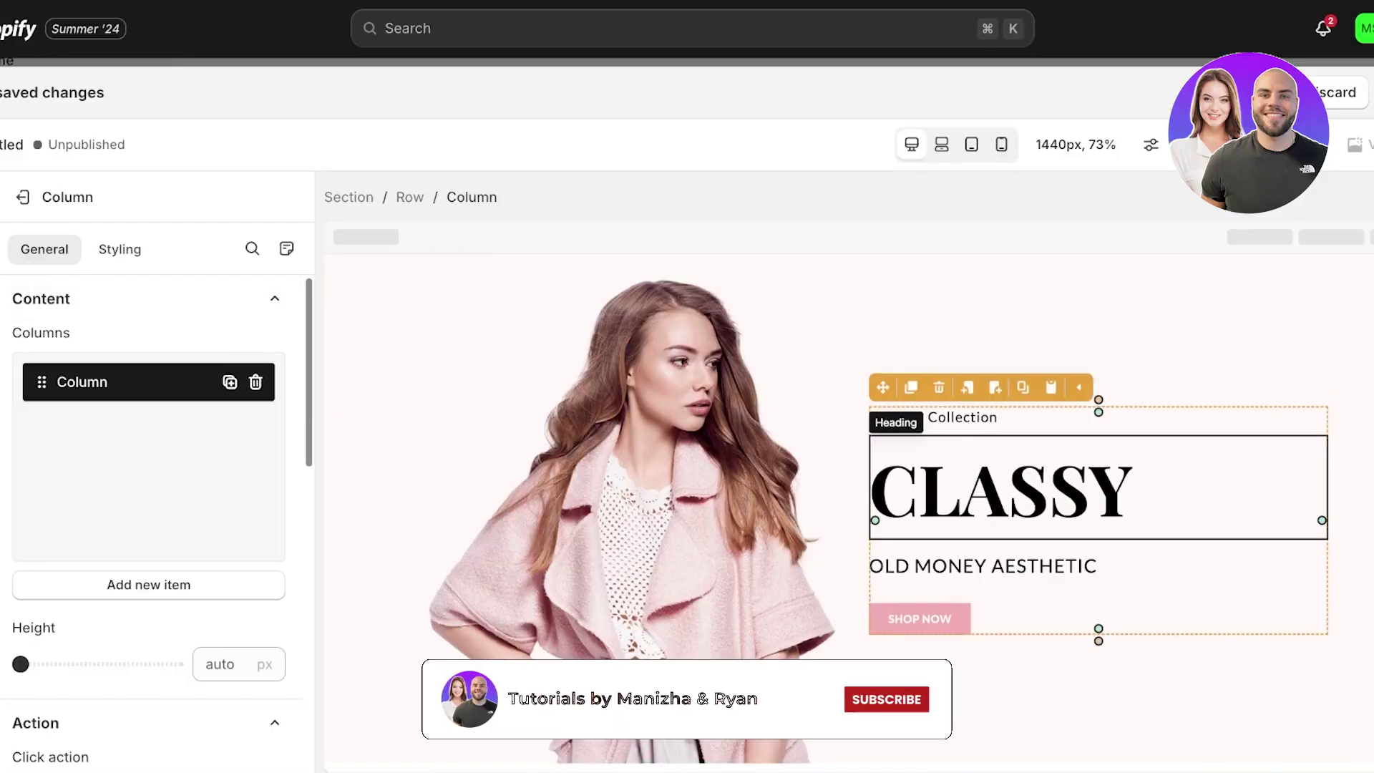
Delete the hero banner's row and undo the deletion.
left_click(716, 429)
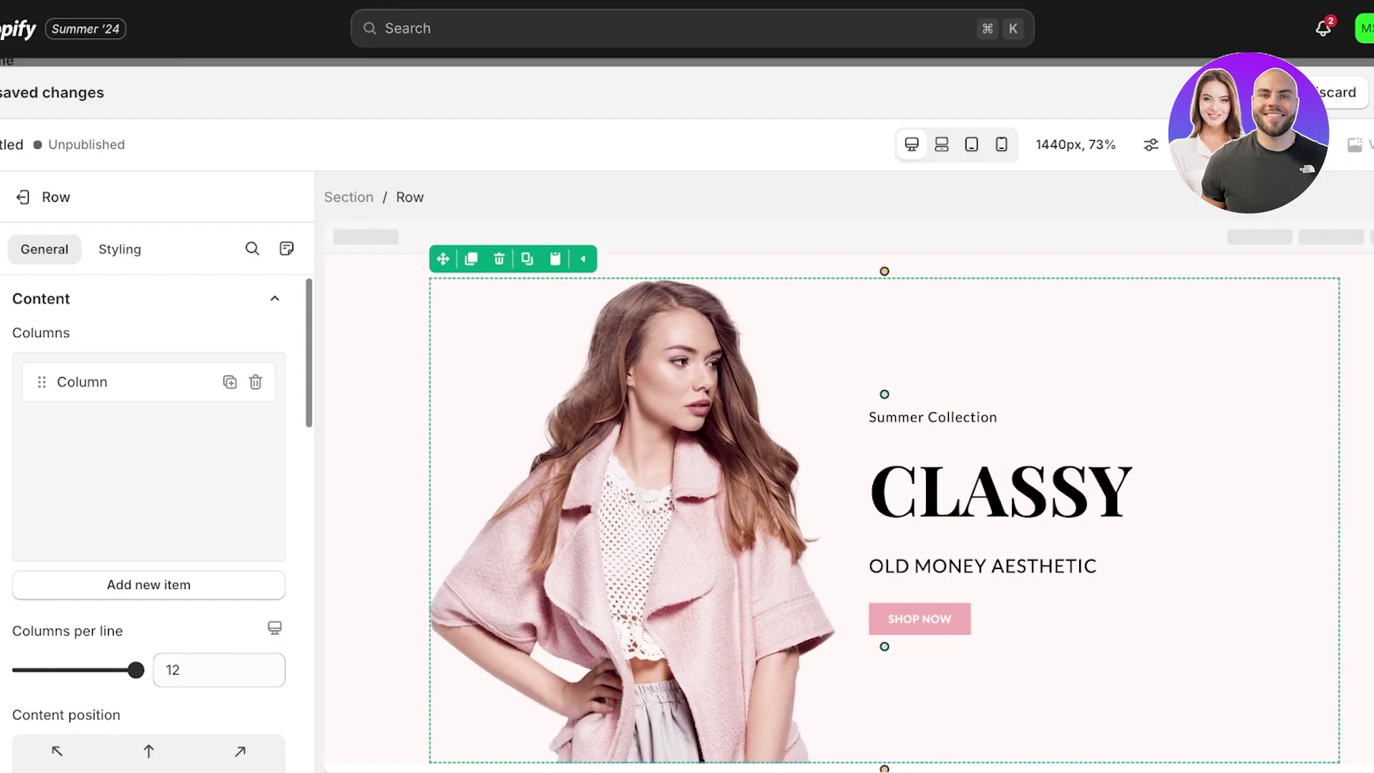
scroll(148, 501, "down", 4)
key("Delete")
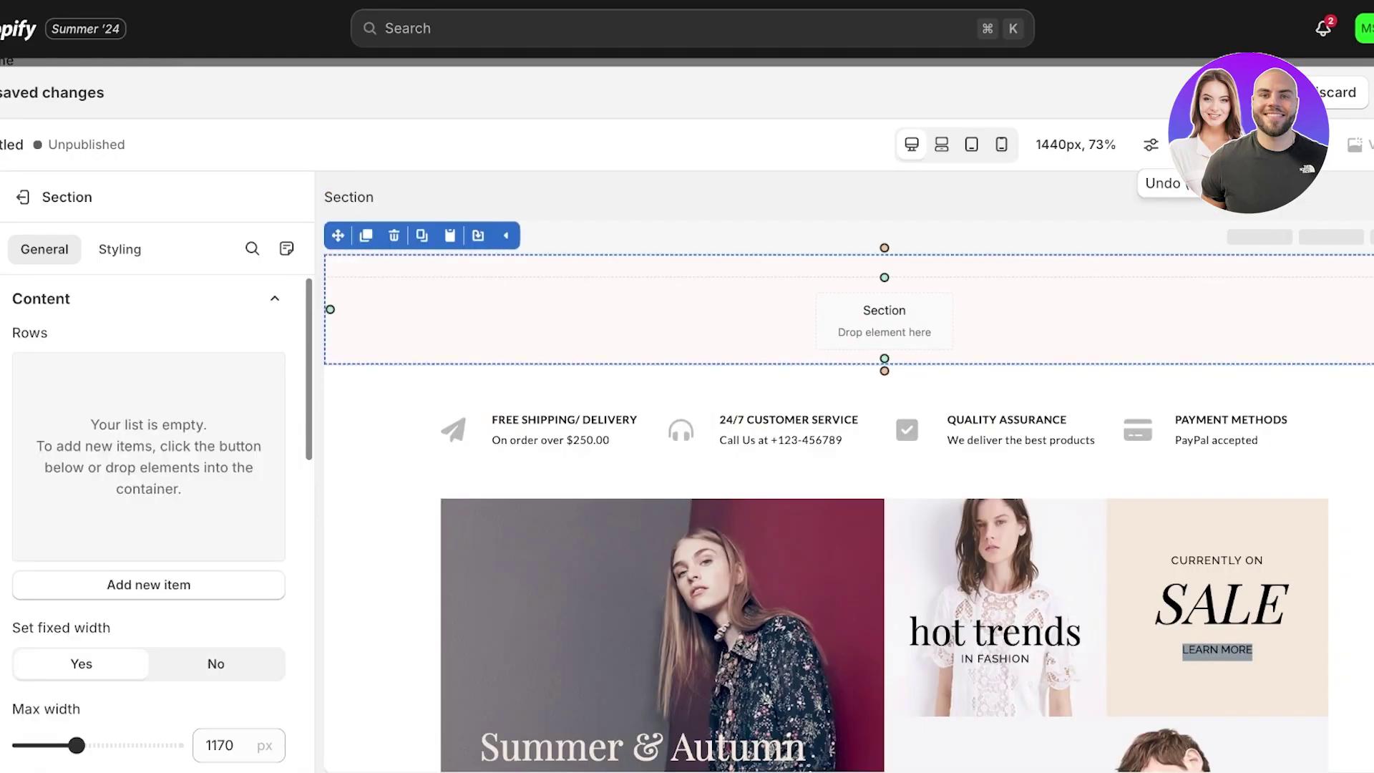
left_click(1193, 145)
Look through the hero row's general settings, including content position, column spacing, attributes and animation.
scroll(848, 501, "down", 2)
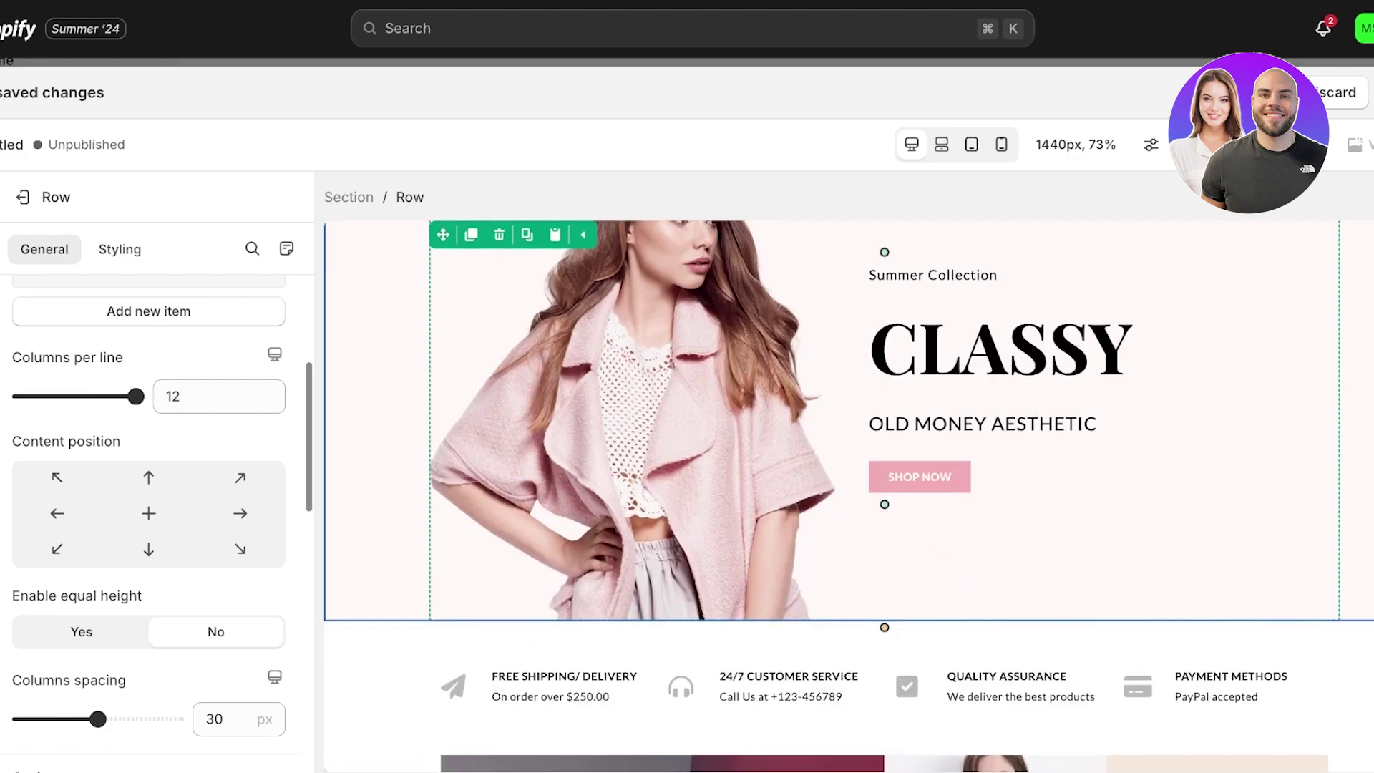
scroll(148, 501, "down", 6)
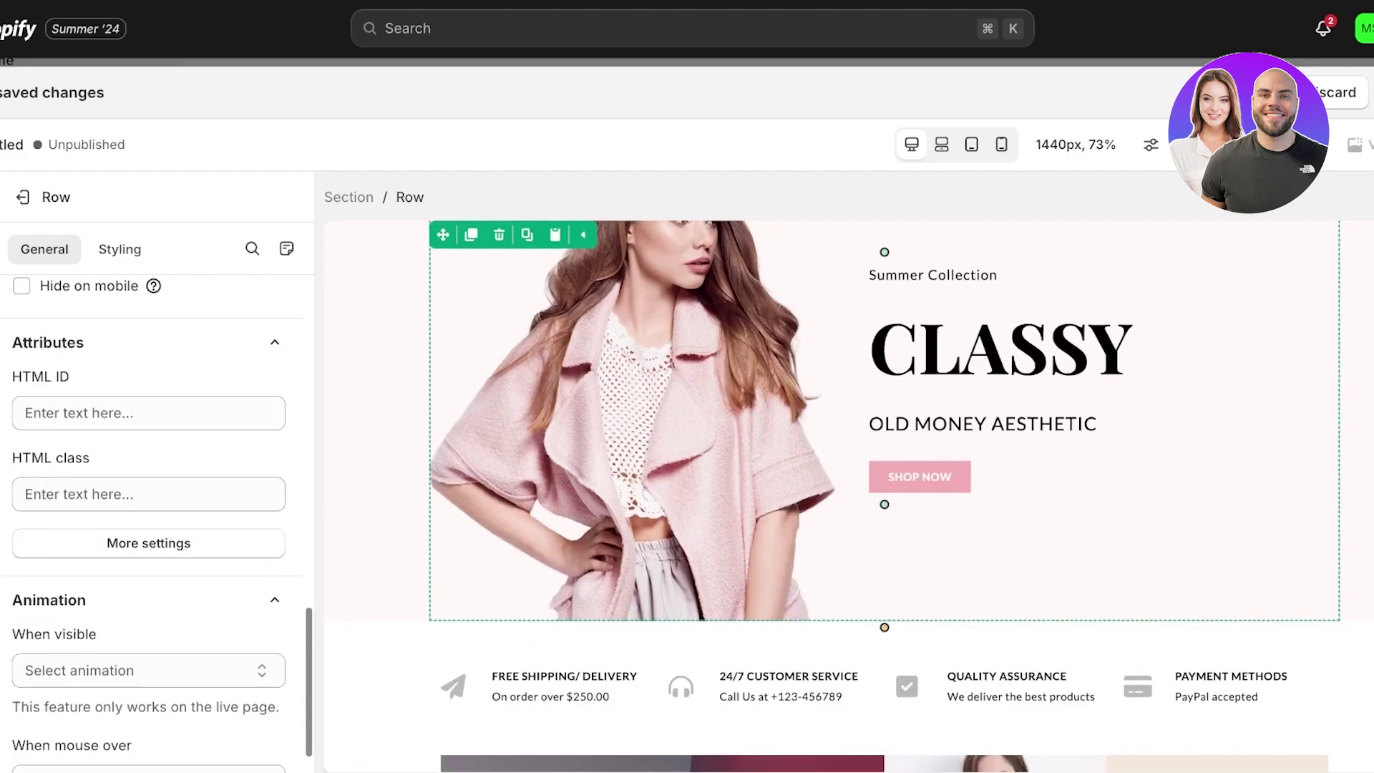
scroll(848, 494, "down", 3)
scroll(848, 494, "up", 3)
scroll(848, 494, "up", 2)
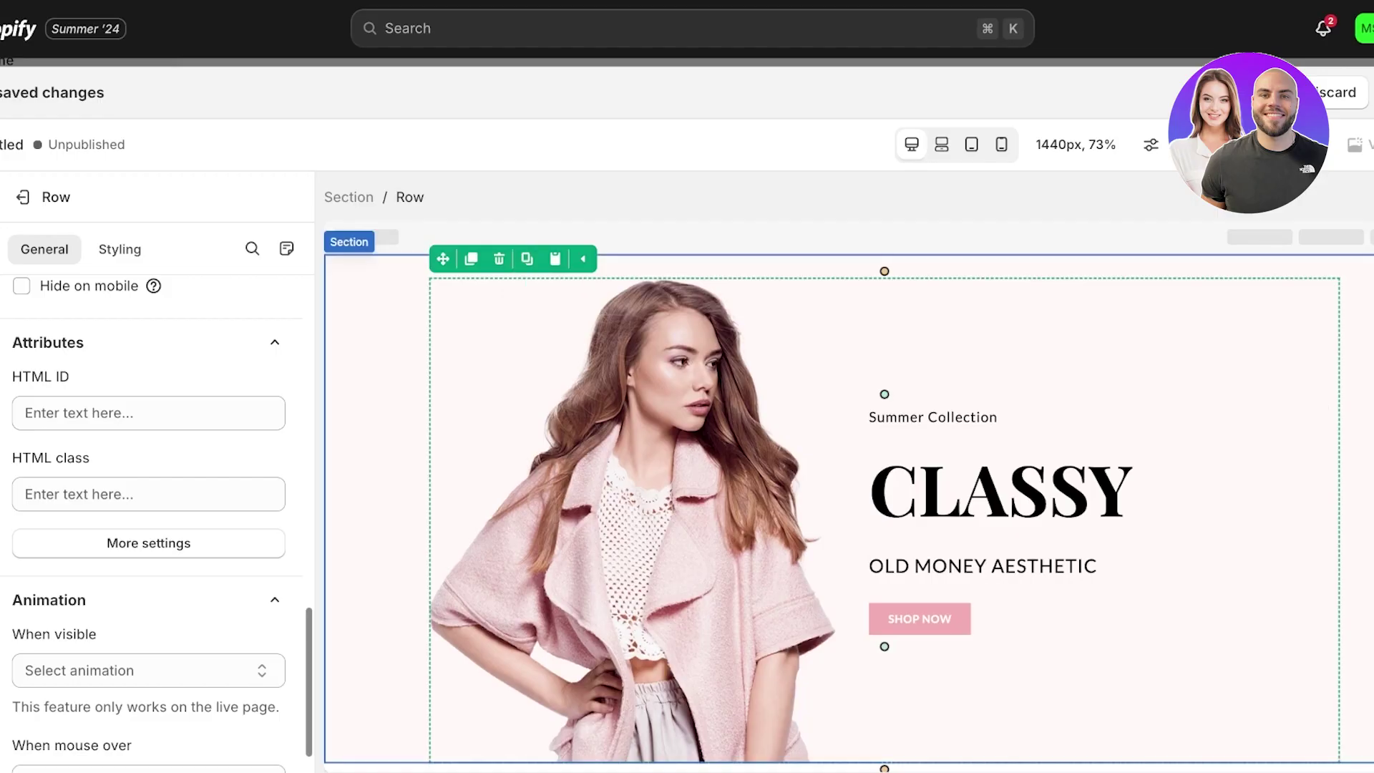
Try Scheme 1 as the hero section's color scheme and switch it back to PageFly Preset.
left_click(379, 401)
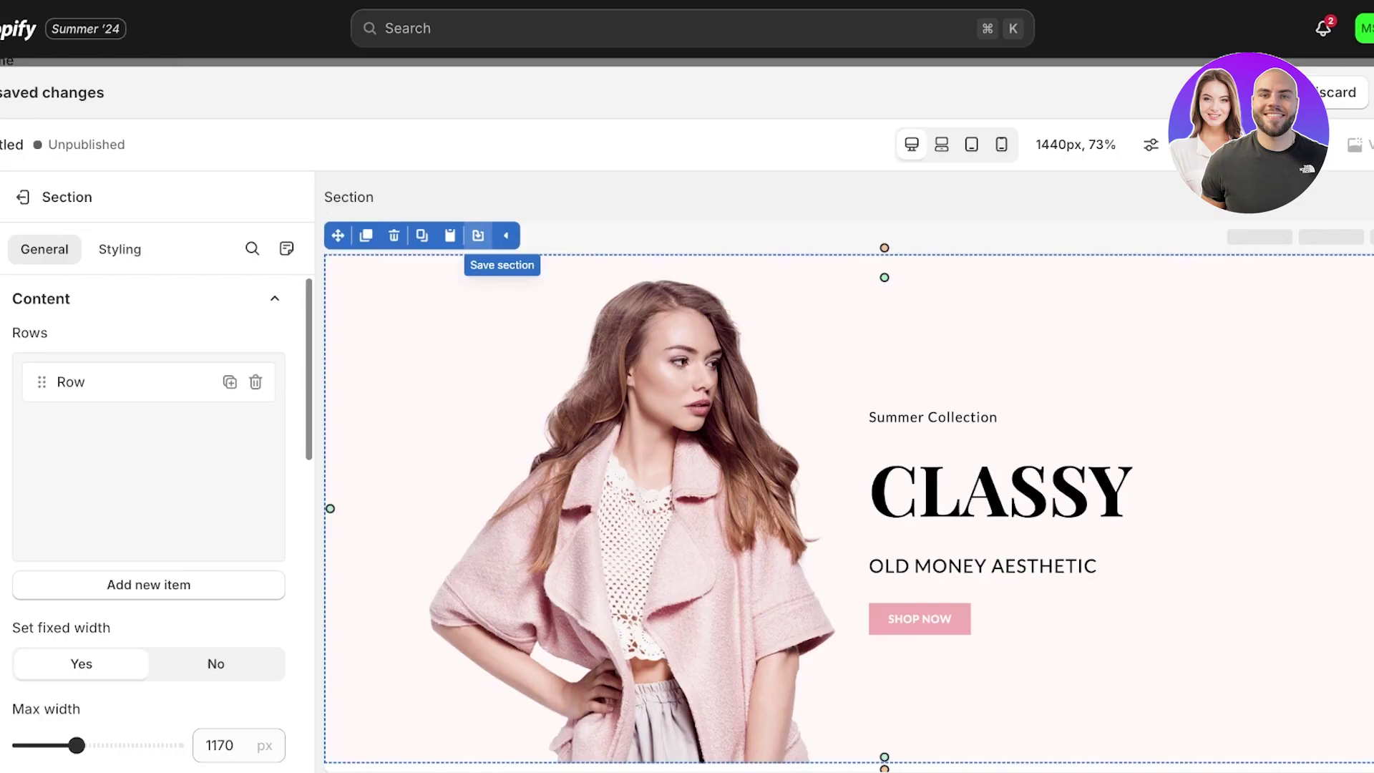
left_click(119, 249)
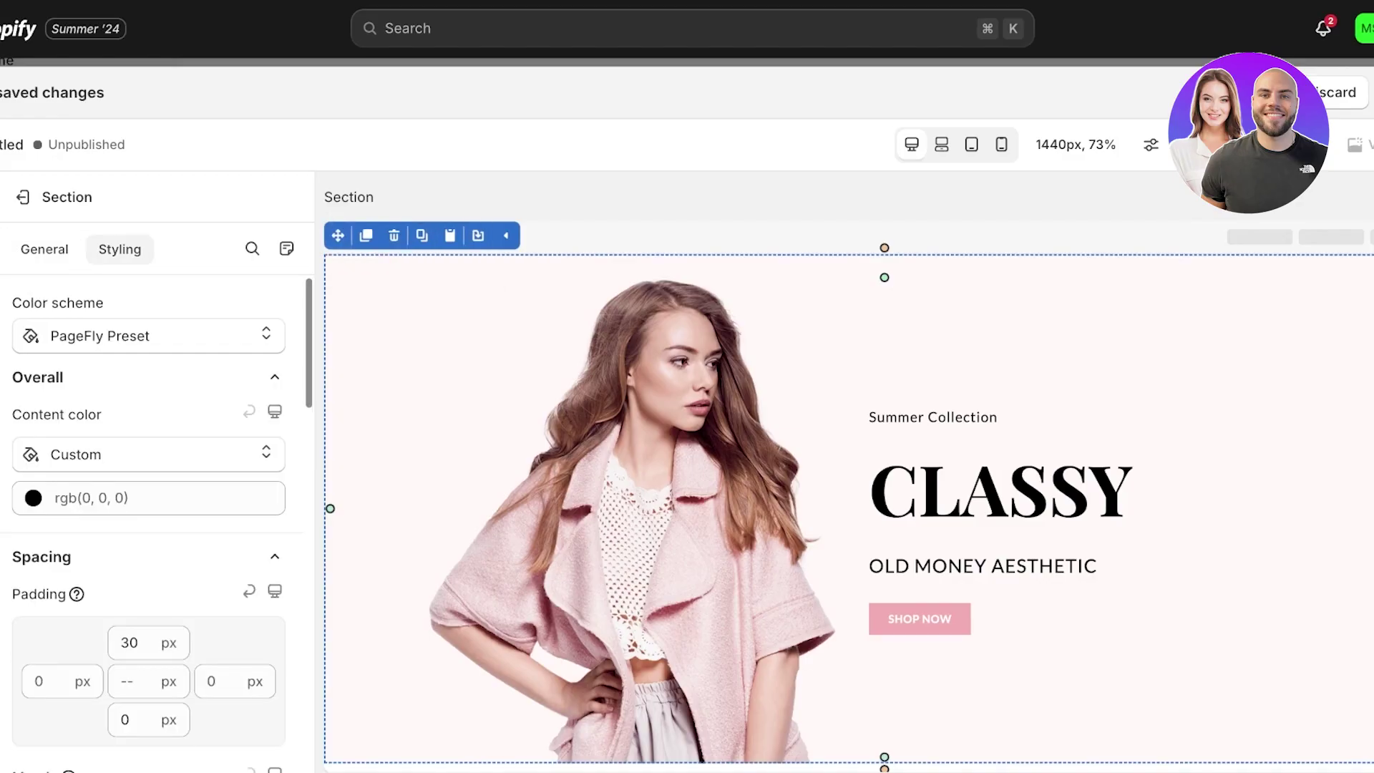
left_click(149, 336)
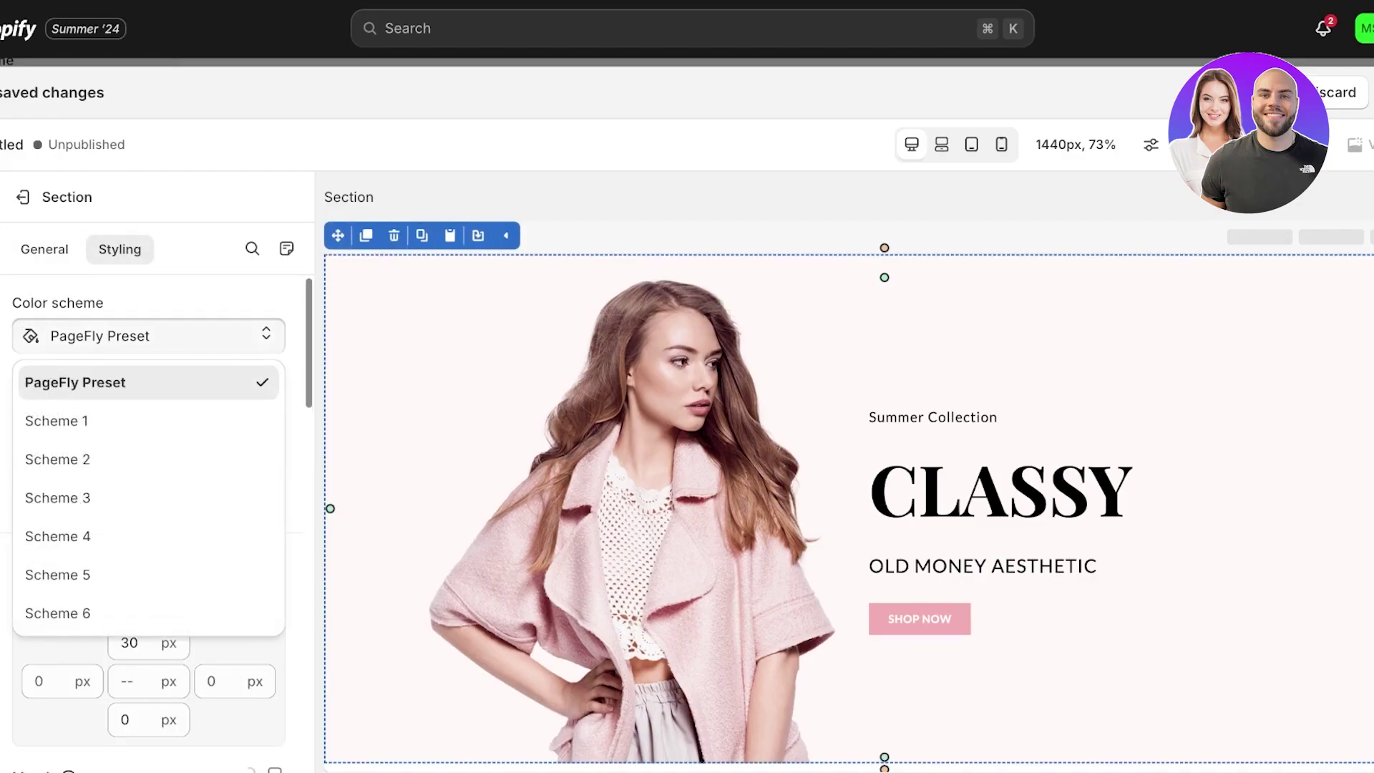
left_click(149, 421)
left_click(149, 336)
left_click(149, 382)
left_click(149, 335)
left_click(149, 336)
Set the hero section's background to the custom light pink rgb(255, 234, 241).
scroll(148, 335, "down", 7)
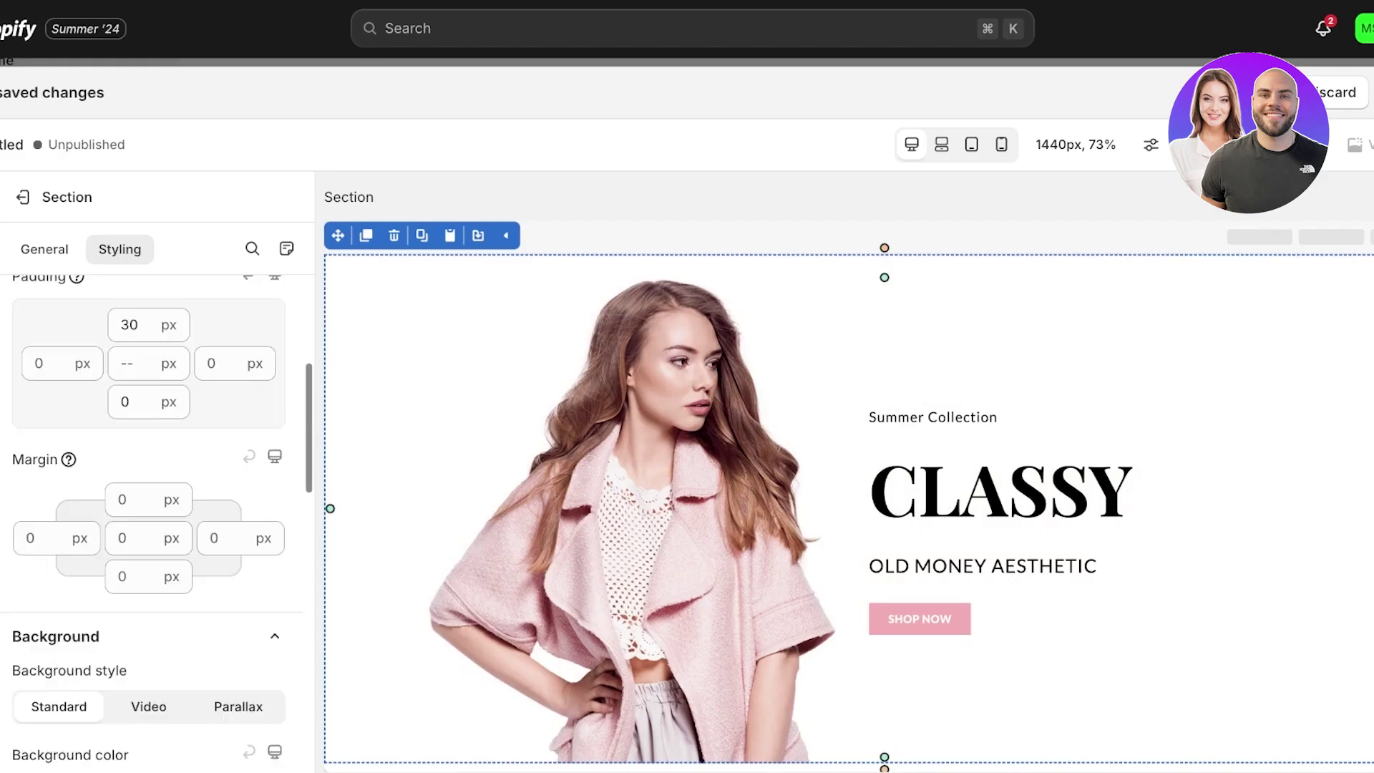
scroll(149, 458, "down", 1)
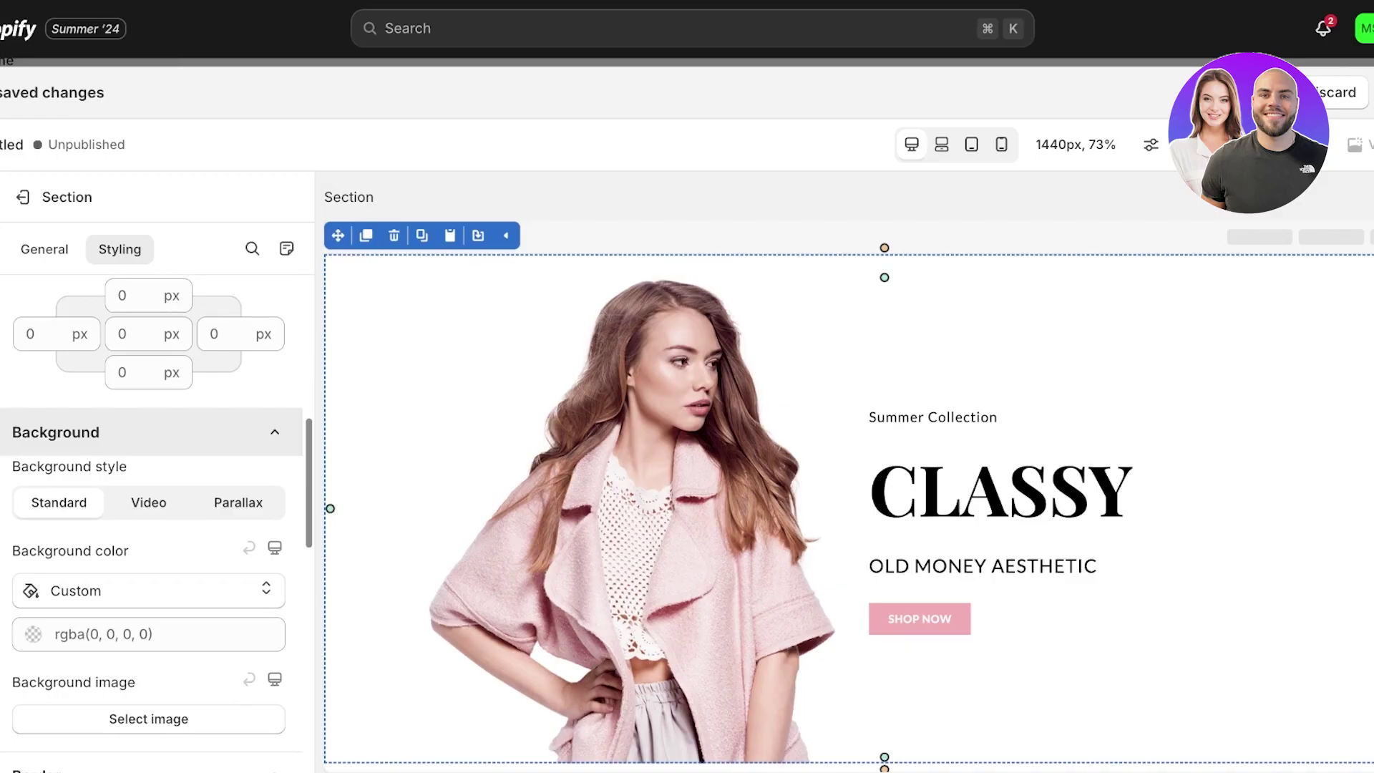
scroll(150, 523, "down", 2)
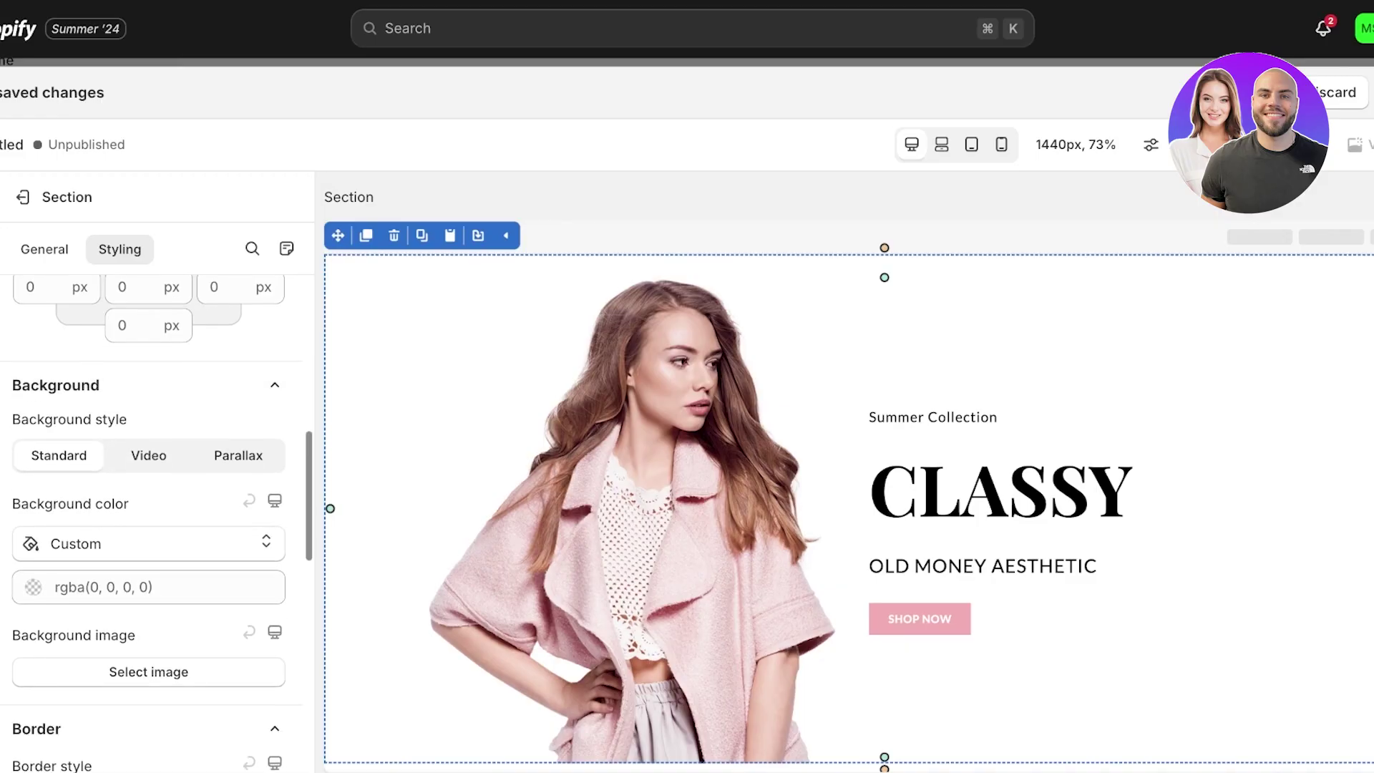
scroll(149, 501, "down", 5)
left_click(149, 368)
left_click(149, 415)
left_click(149, 368)
left_click(149, 416)
left_click(149, 412)
left_click_drag(61, 484, 10, 453)
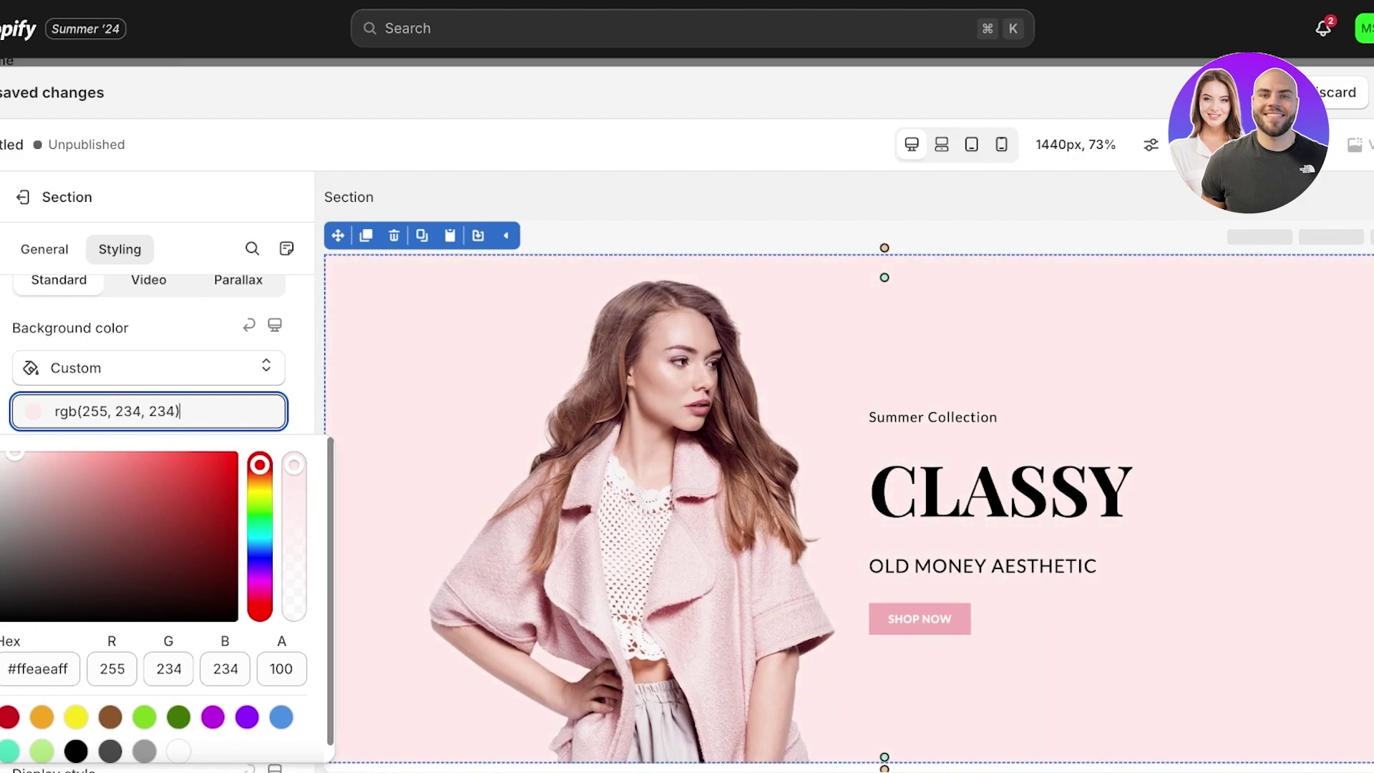
left_click_drag(259, 465, 259, 594)
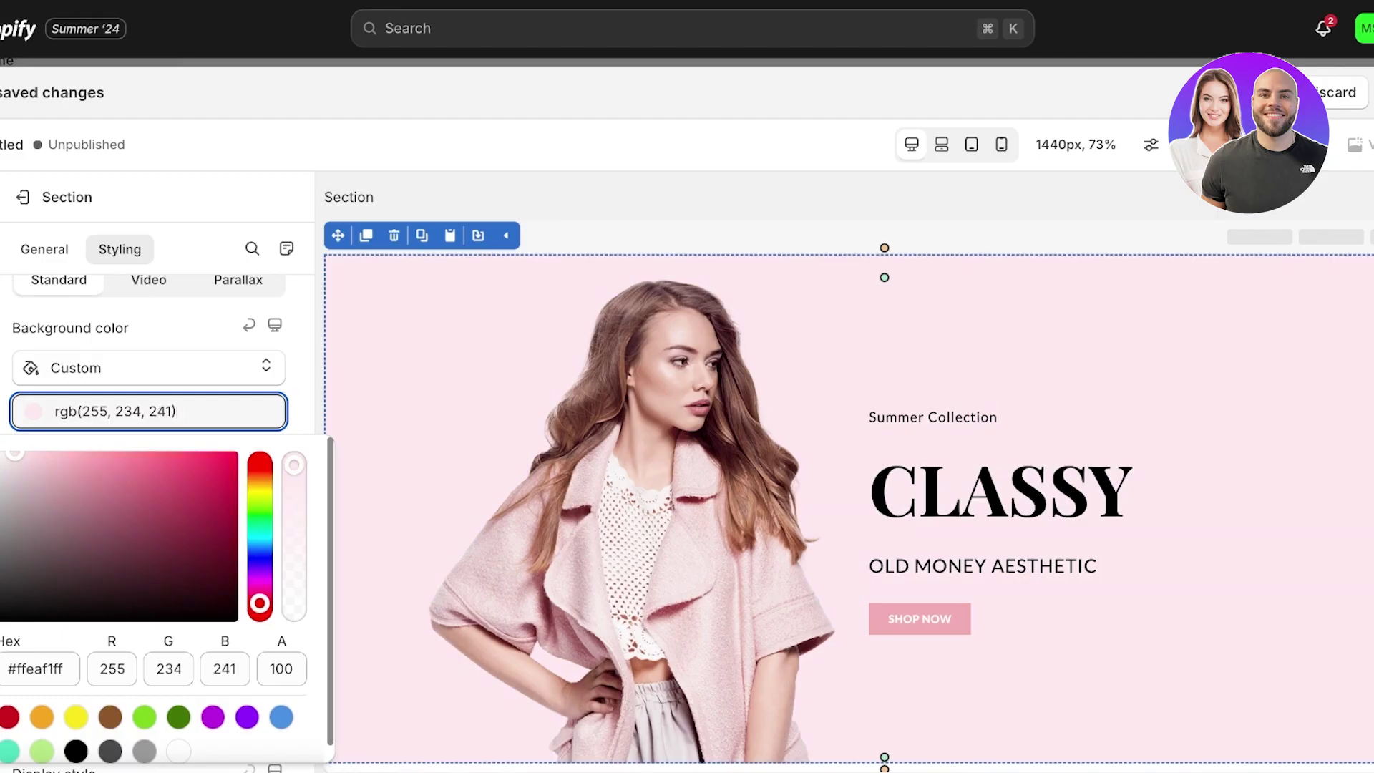
Look through the background color options, the remaining styling settings and the general settings of the hero section.
left_click(149, 368)
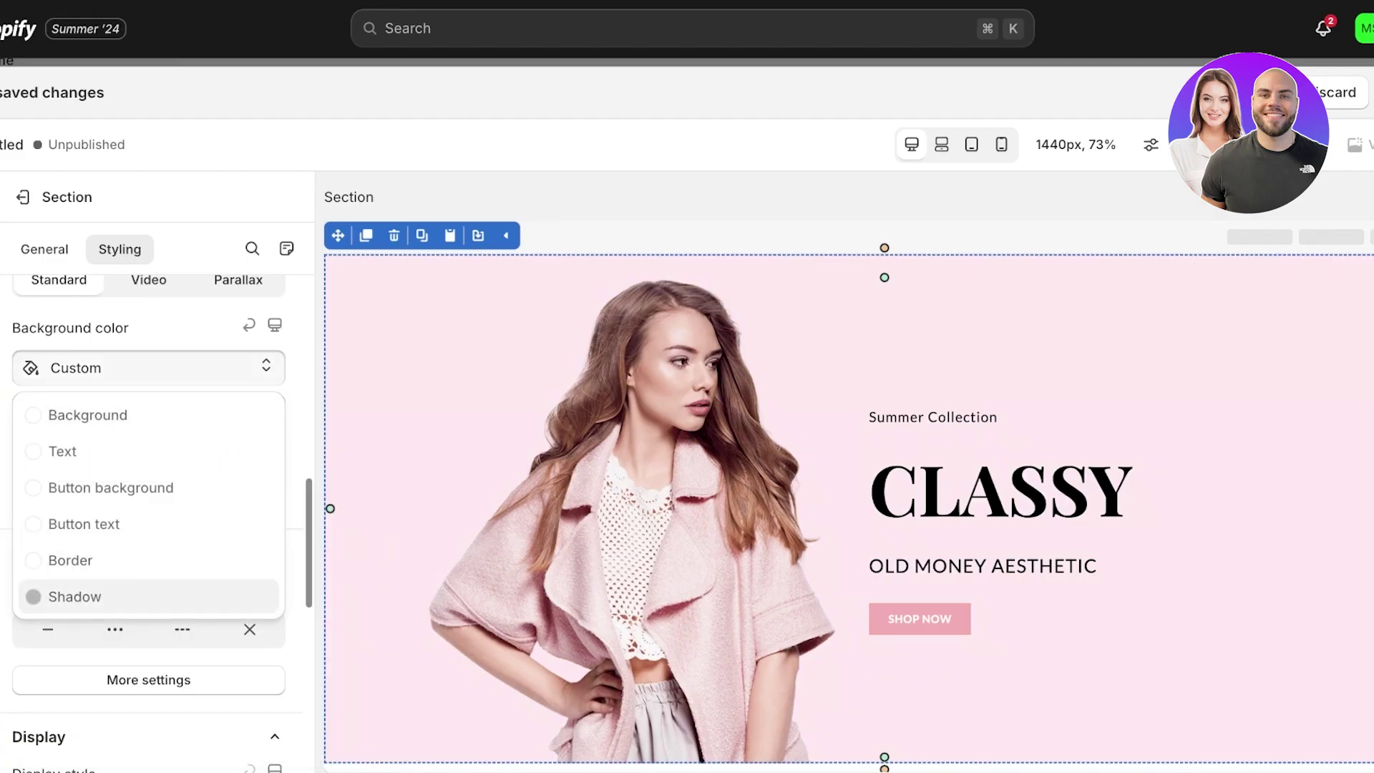
scroll(149, 672, "down", 1)
scroll(568, 580, "down", 4)
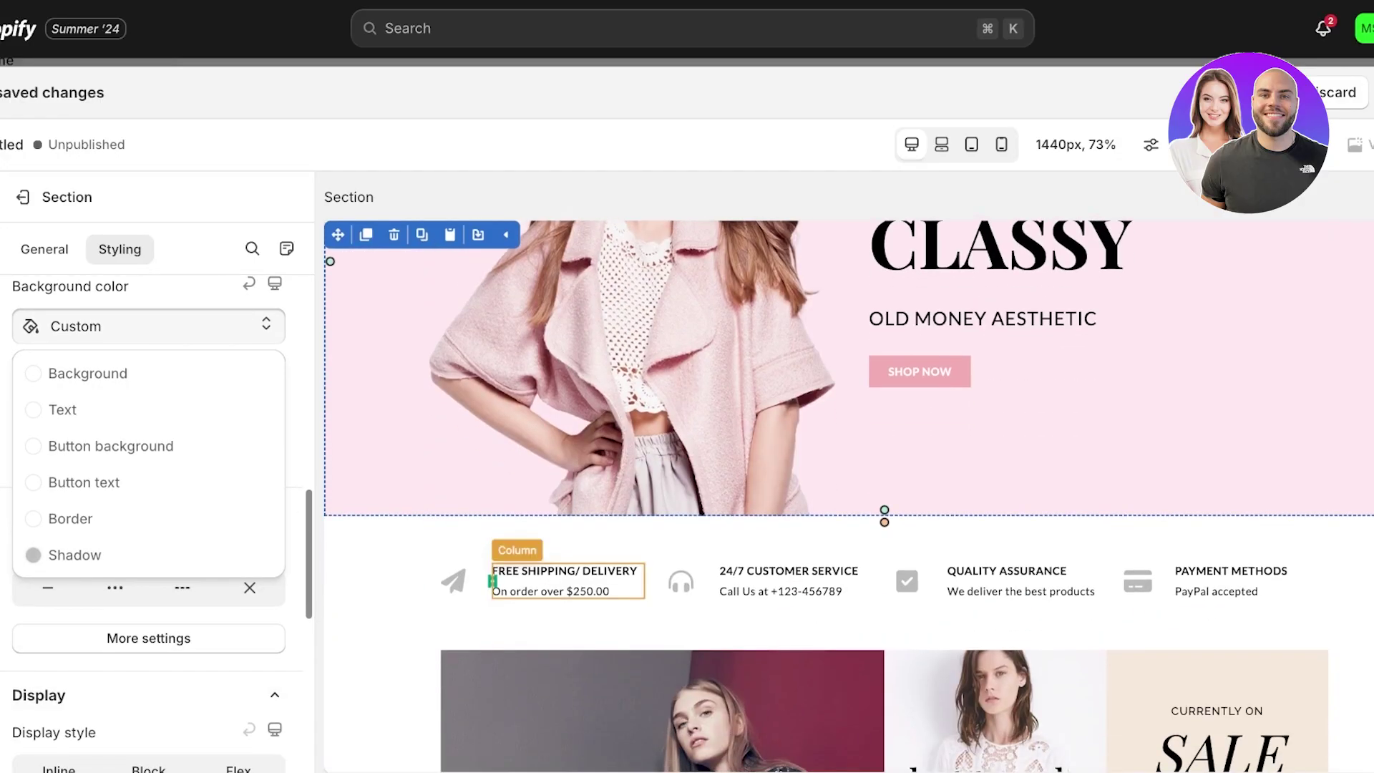
left_click(294, 465)
scroll(149, 573, "down", 9)
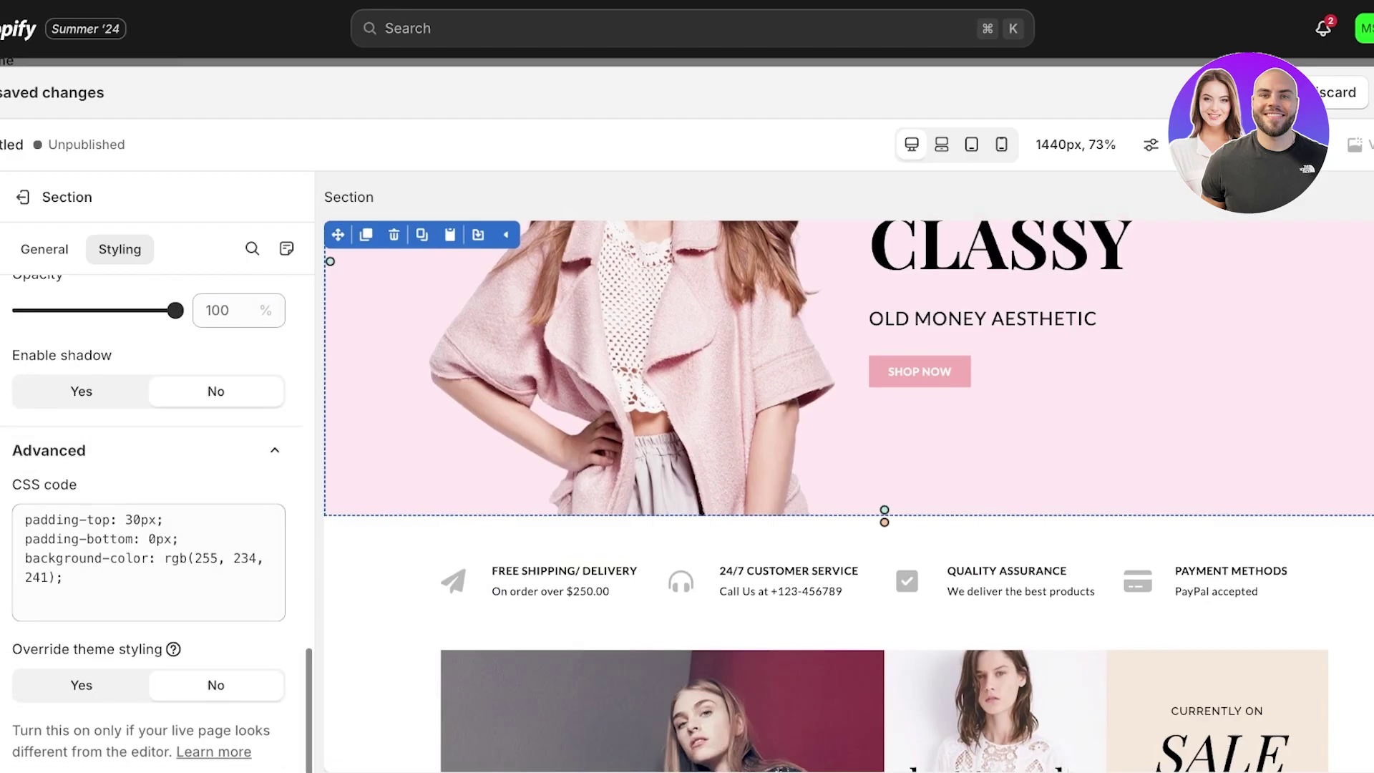
scroll(150, 501, "up", 6)
scroll(150, 522, "down", 1)
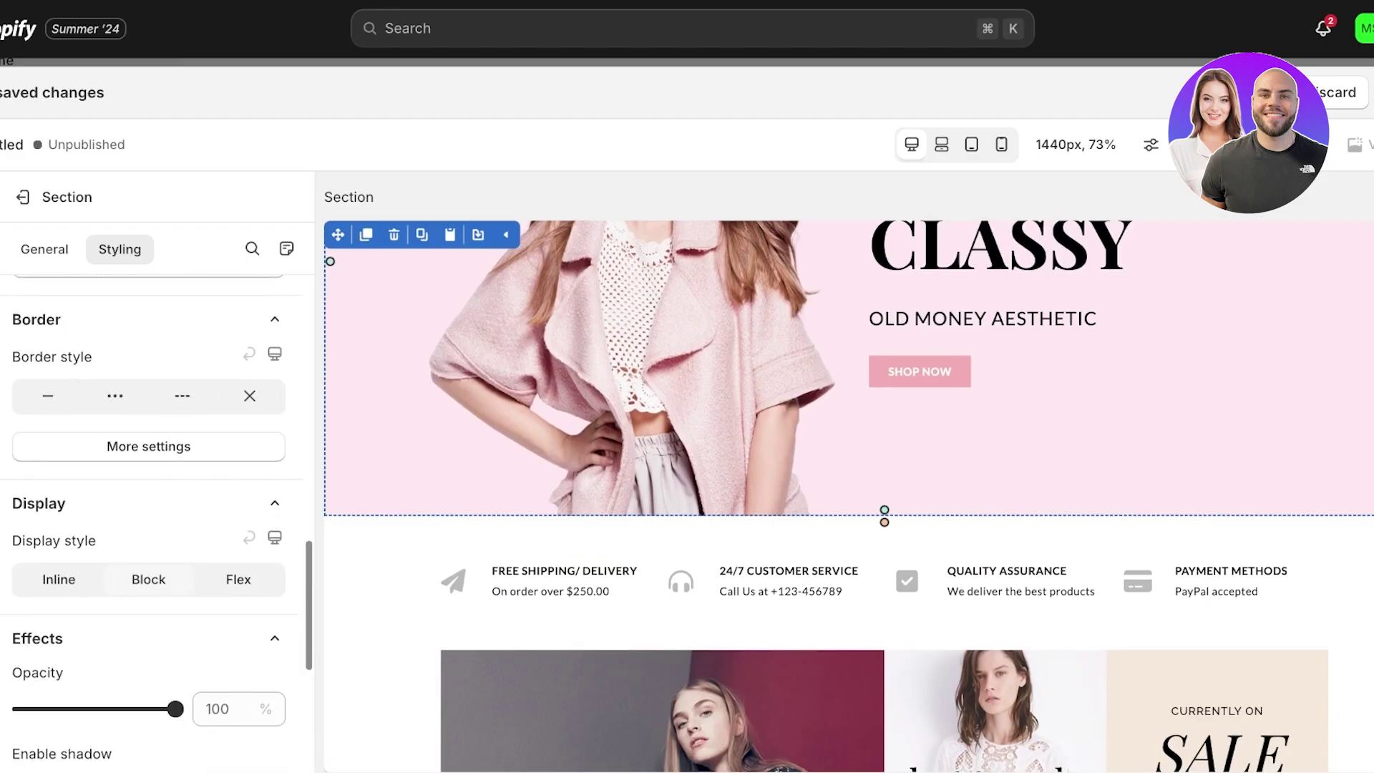
left_click(44, 249)
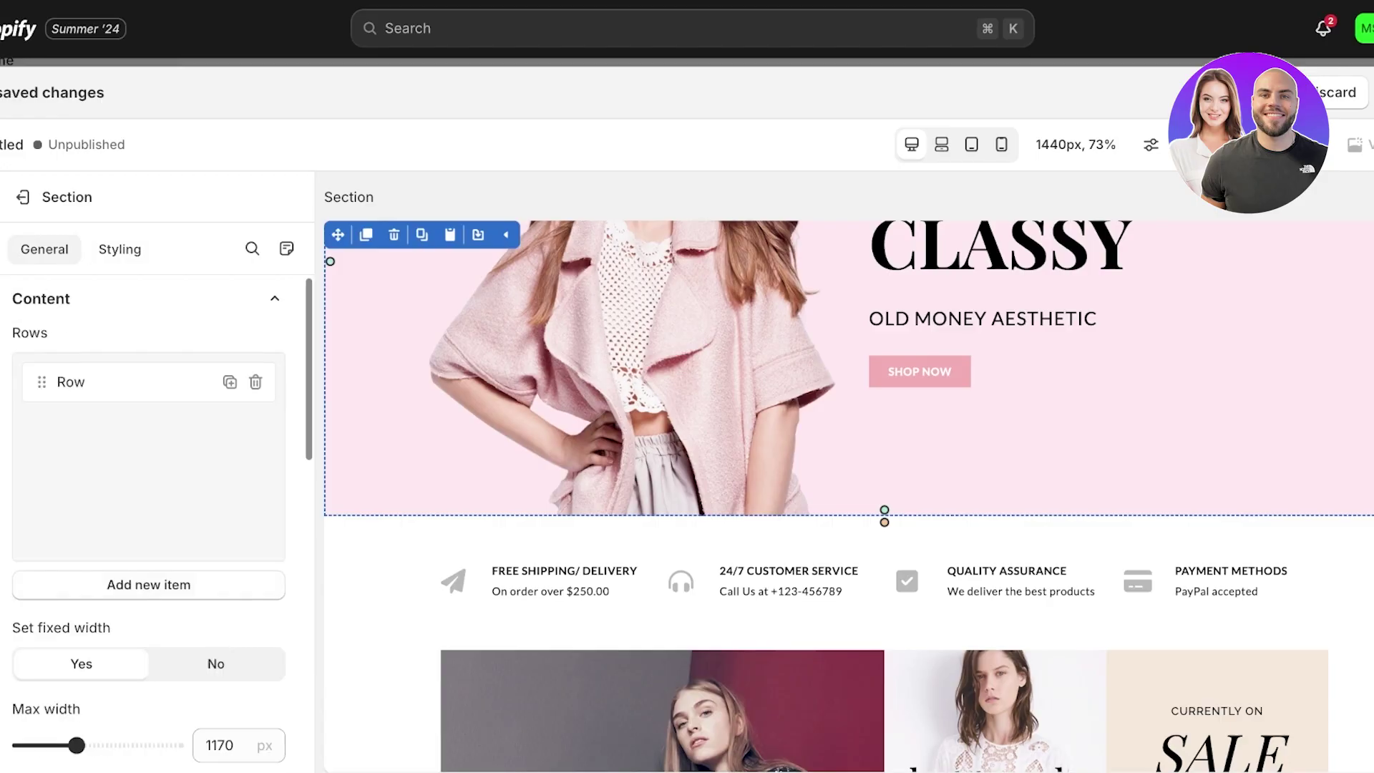
scroll(848, 493, "down", 5)
scroll(150, 523, "down", 10)
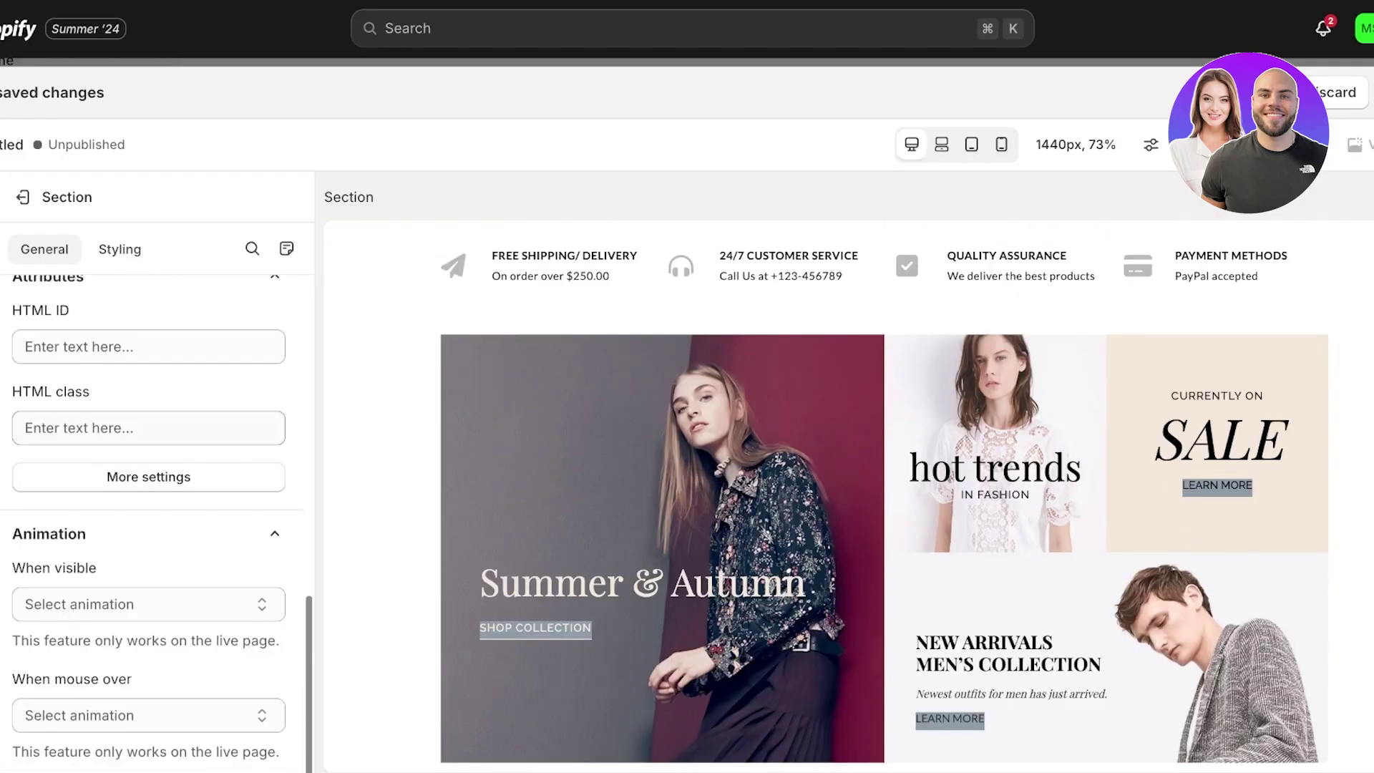
scroll(851, 494, "up", 5)
Duplicate the column in the hero banner's row and delete the copy.
left_click(852, 494)
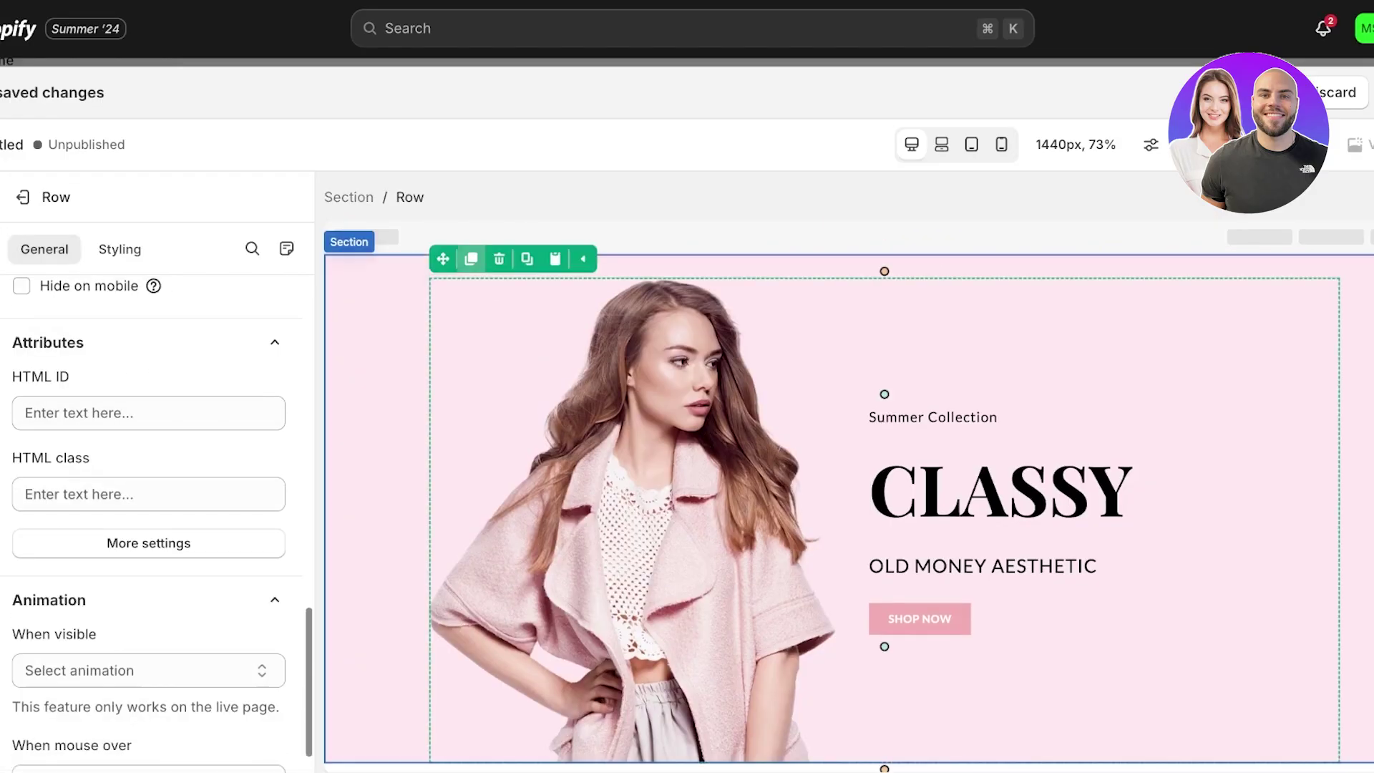
left_click_drag(443, 259, 1099, 520)
scroll(848, 494, "down", 4)
scroll(151, 523, "up", 12)
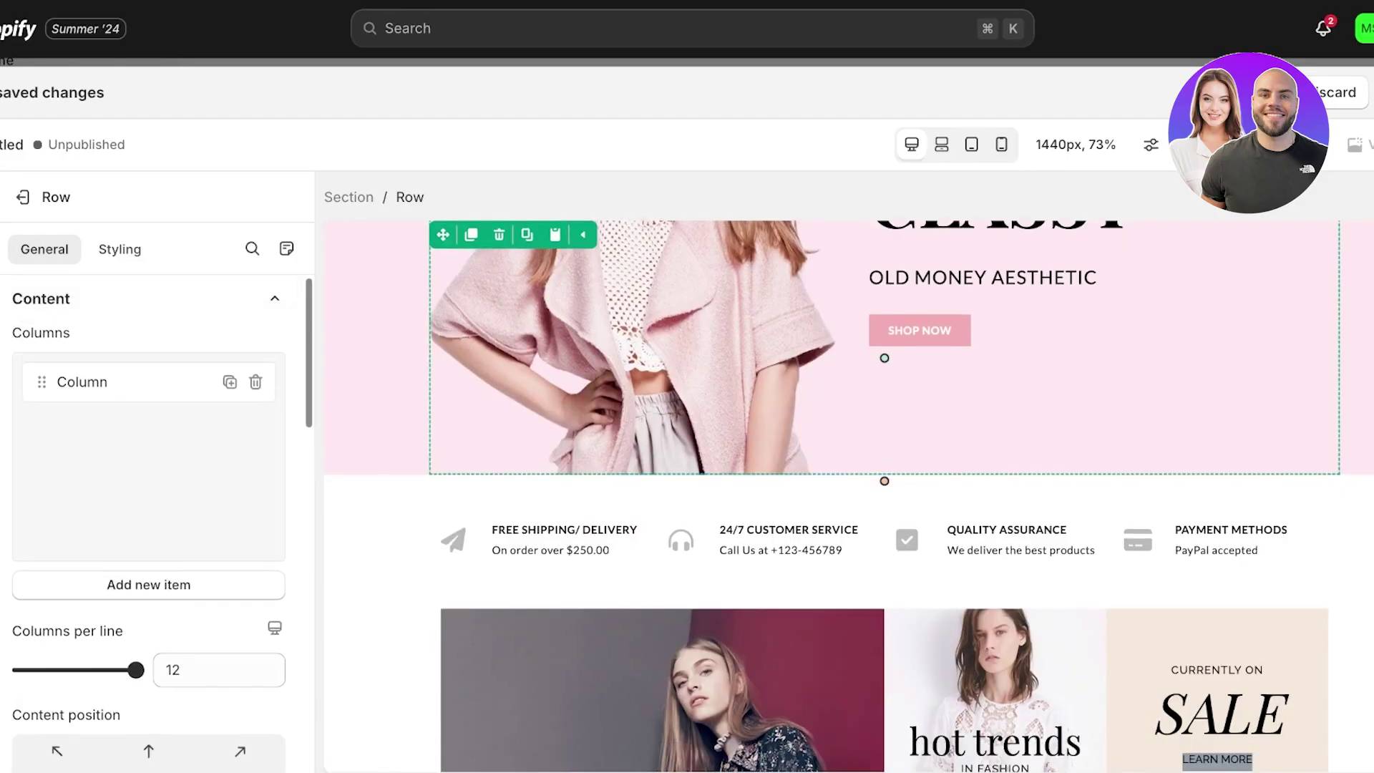
left_click(230, 382)
scroll(1002, 429, "up", 2)
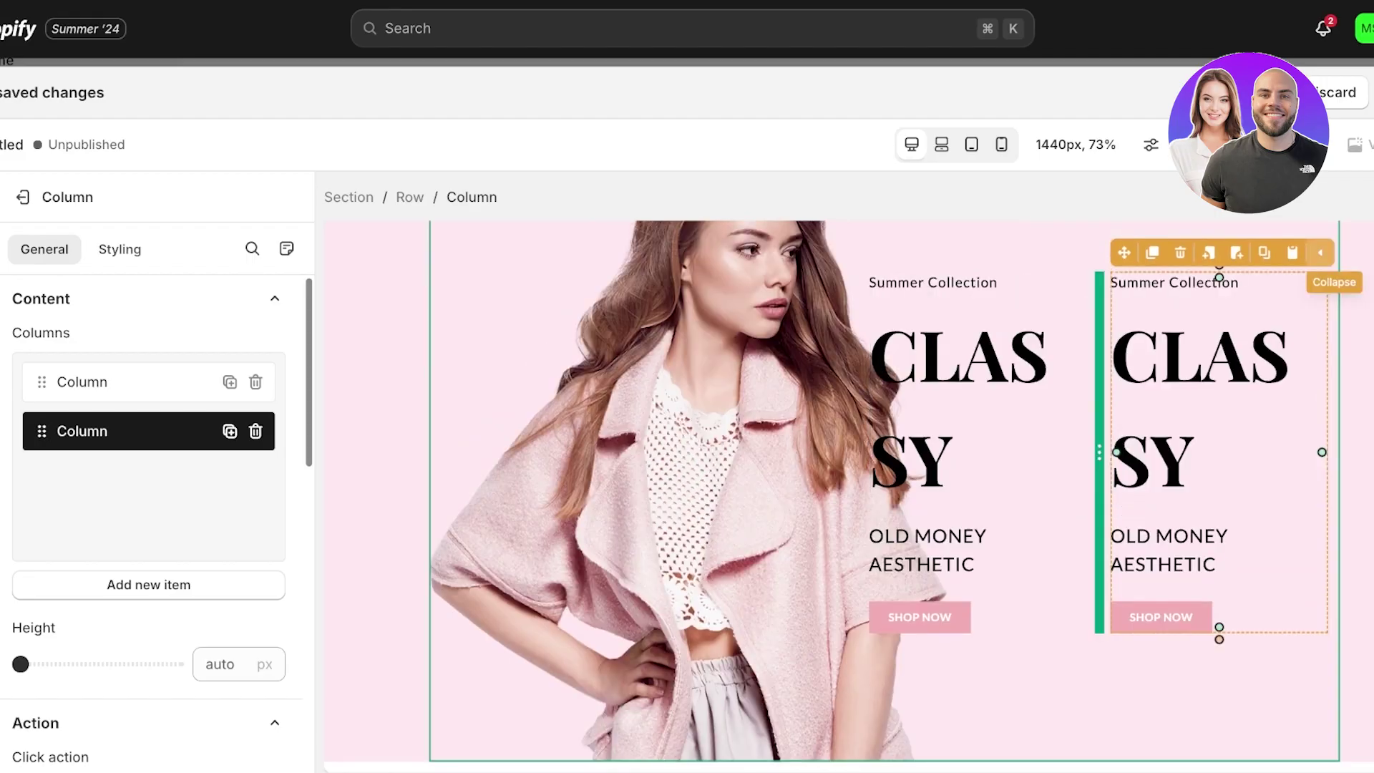
left_click(1180, 253)
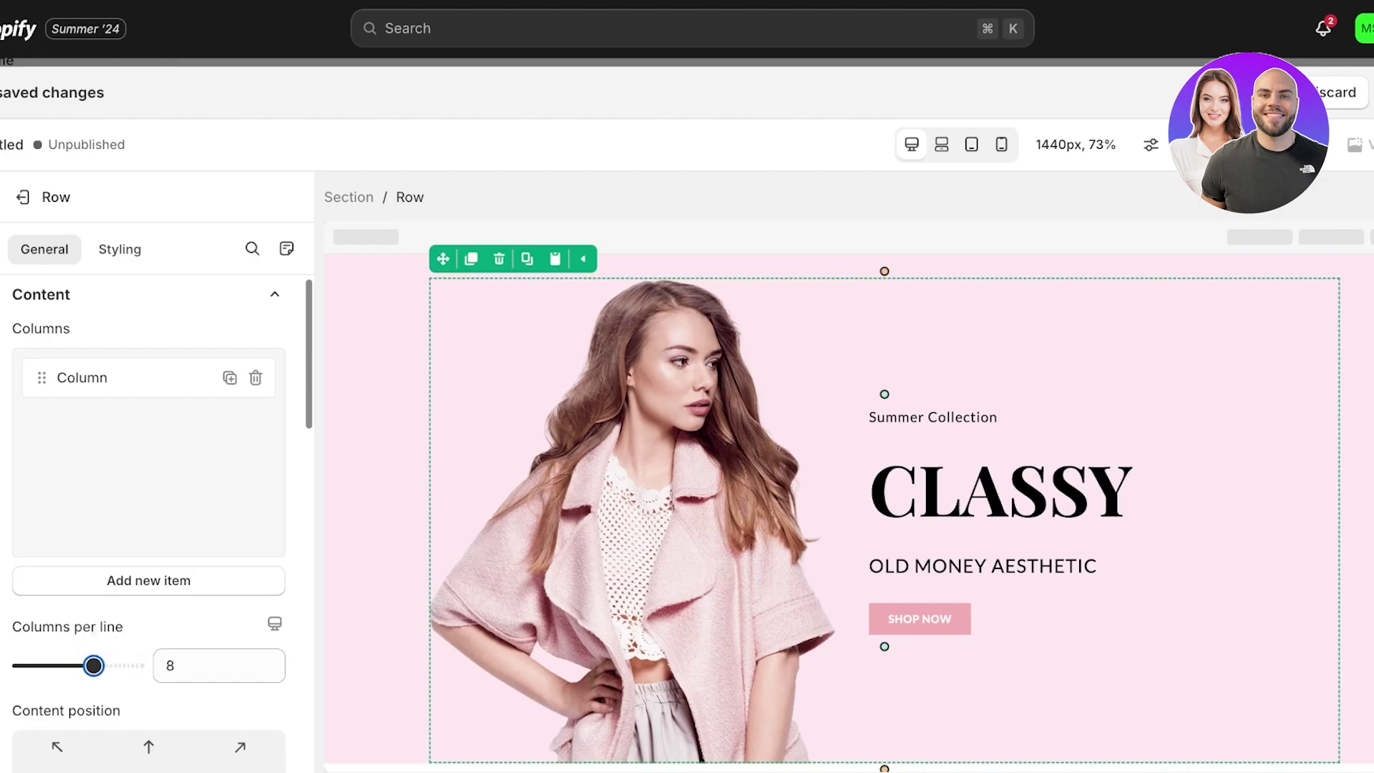
Set the hero row's columns per line to 12 and shorten the banner by reducing the space above its text.
left_click_drag(93, 666, 136, 666)
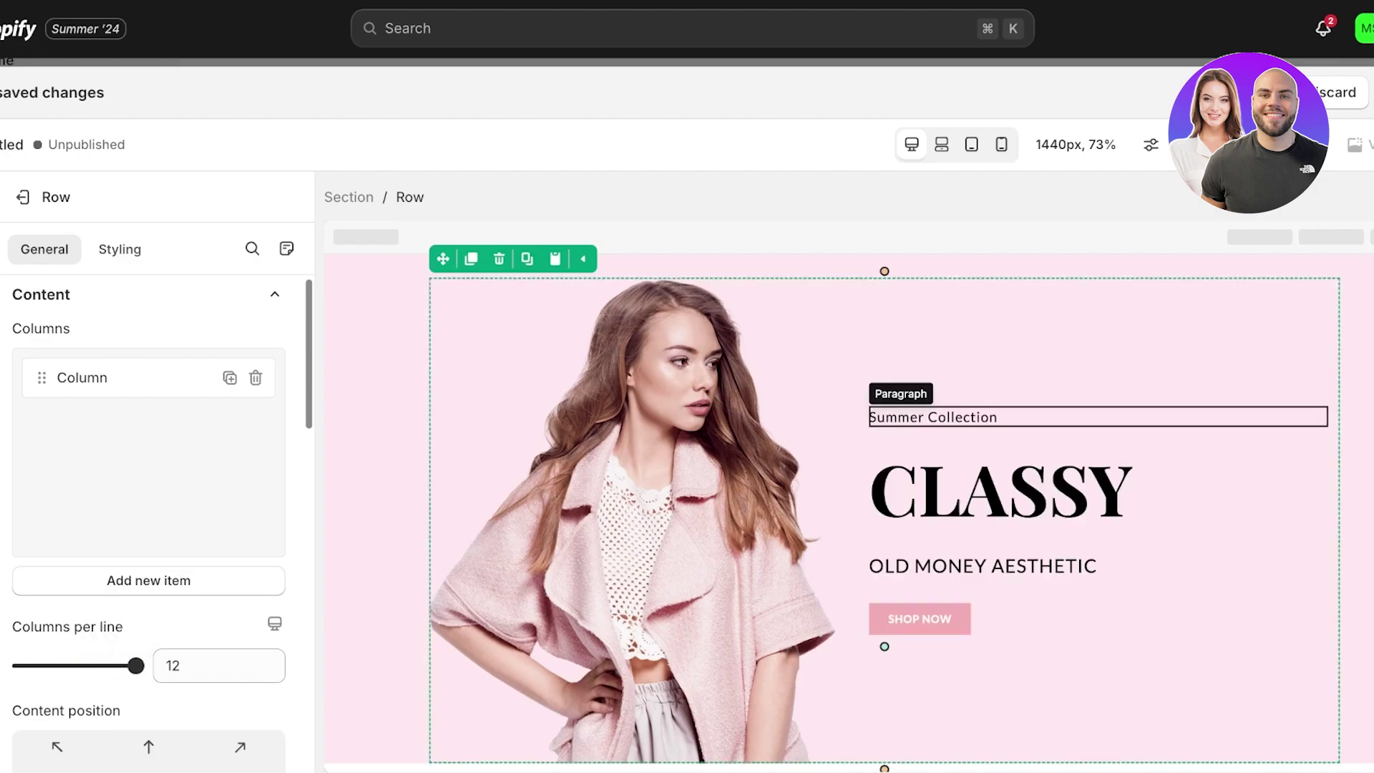
mouse_move(885, 270)
left_mouse_down()
mouse_move(885, 393)
mouse_move(885, 310)
left_mouse_up()
scroll(849, 494, "down", 1)
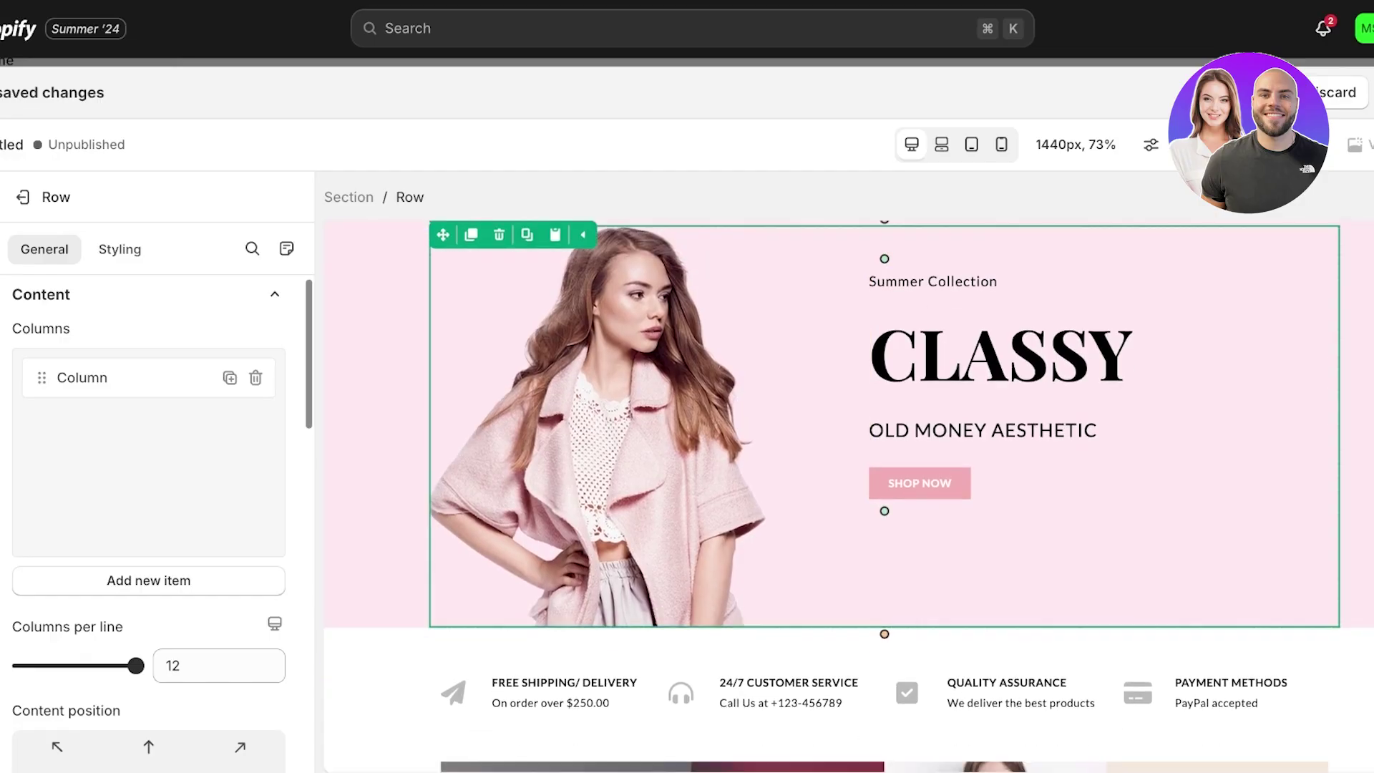
Change the paragraph under the free shipping heading to "On order over $50".
scroll(938, 673, "down", 3)
left_click(906, 510)
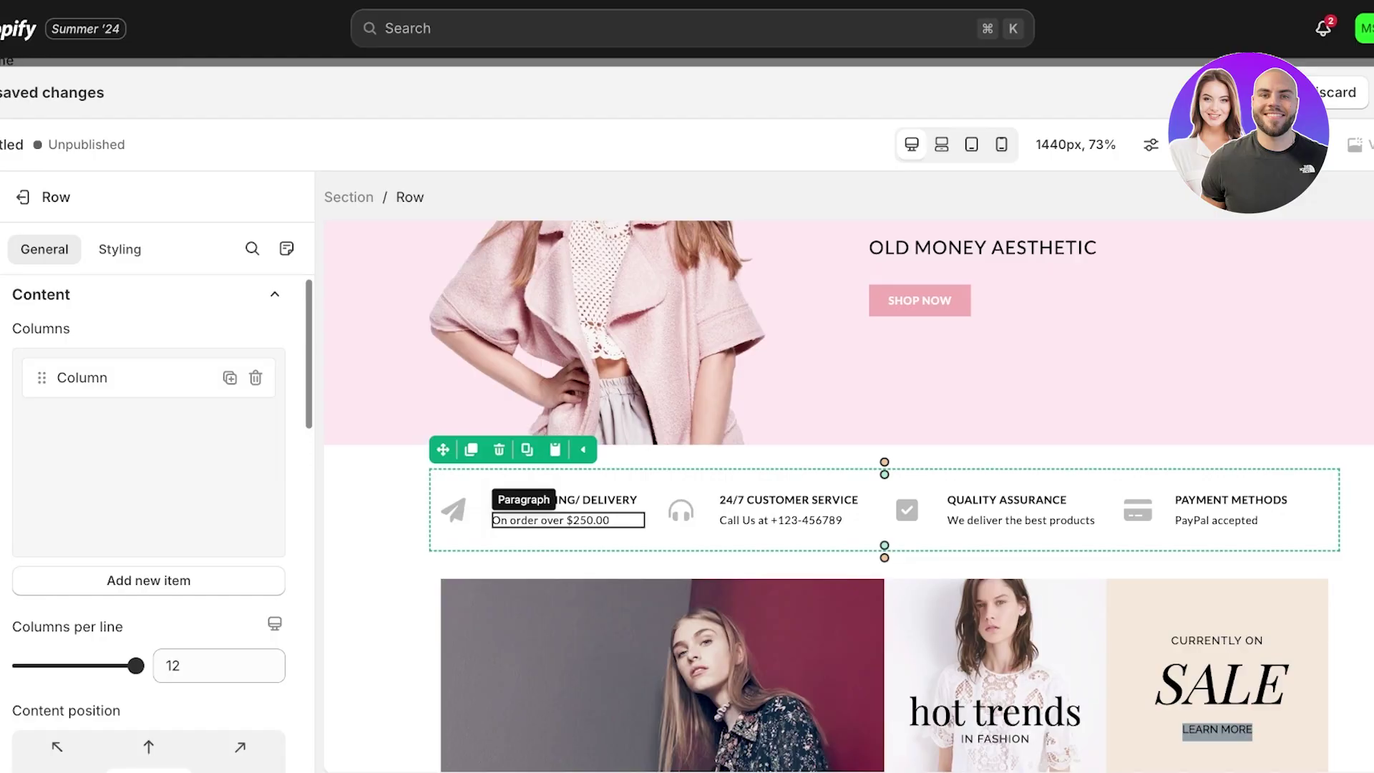
double_click(592, 520)
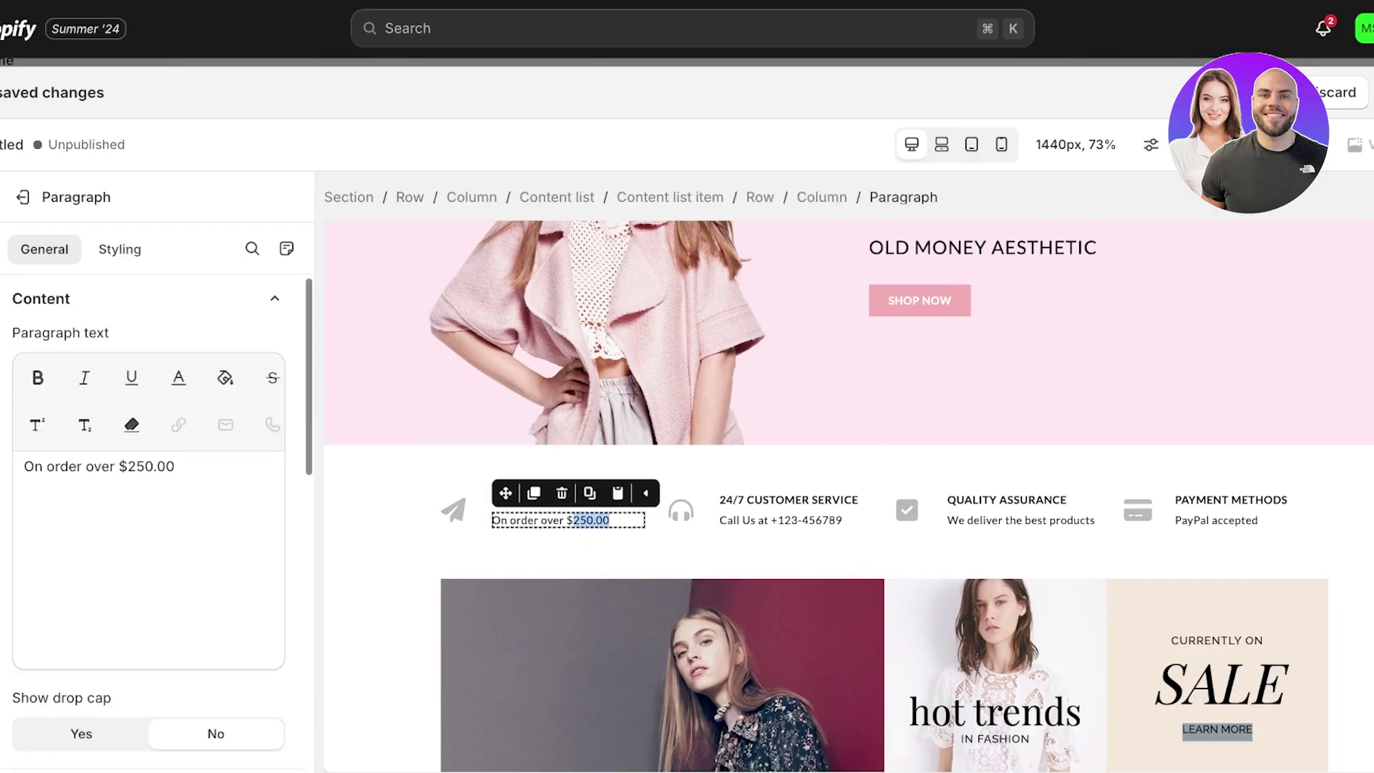
Remove "24/7" from the support heading so that it reads "CUSTOMER SERVICE".
left_click(780, 520)
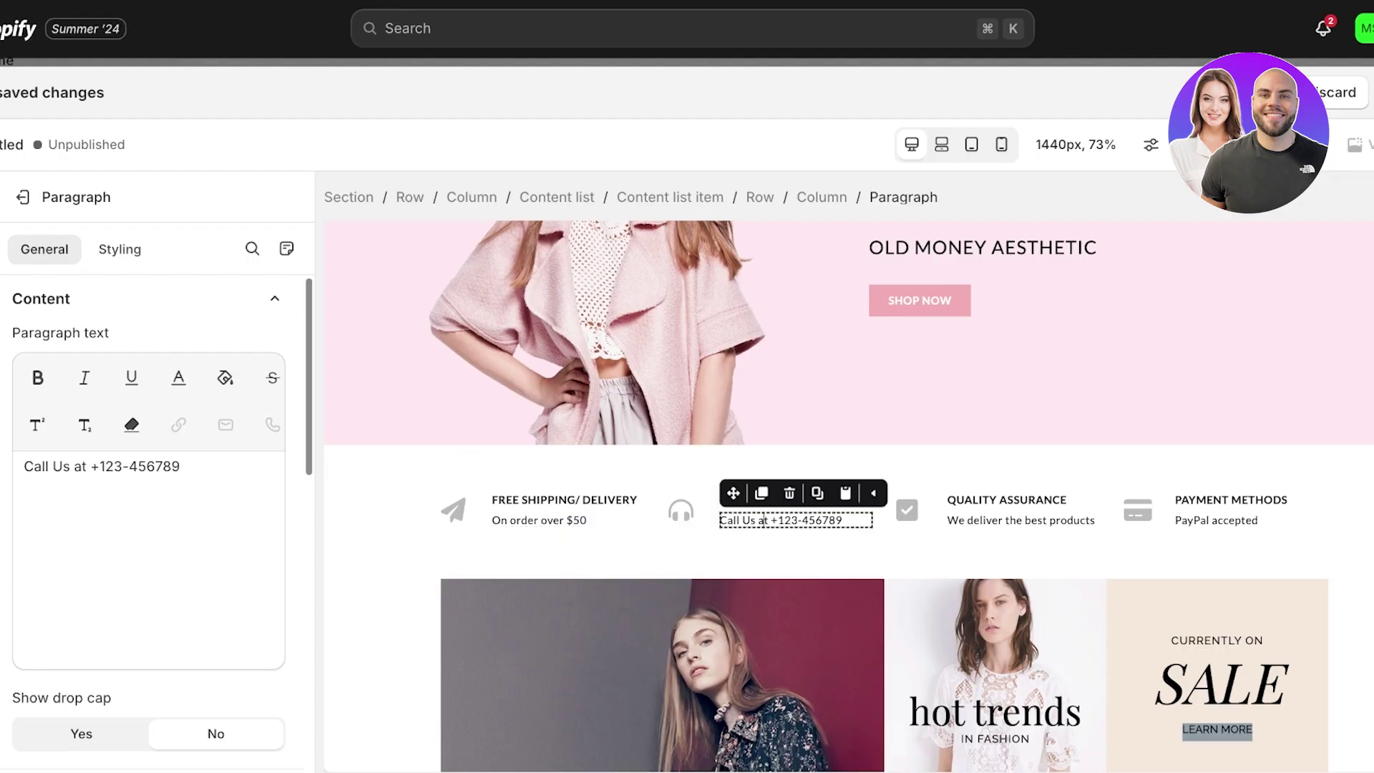
left_click(794, 406)
left_click(795, 520)
double_click(820, 520)
left_click(813, 532)
left_click(796, 500)
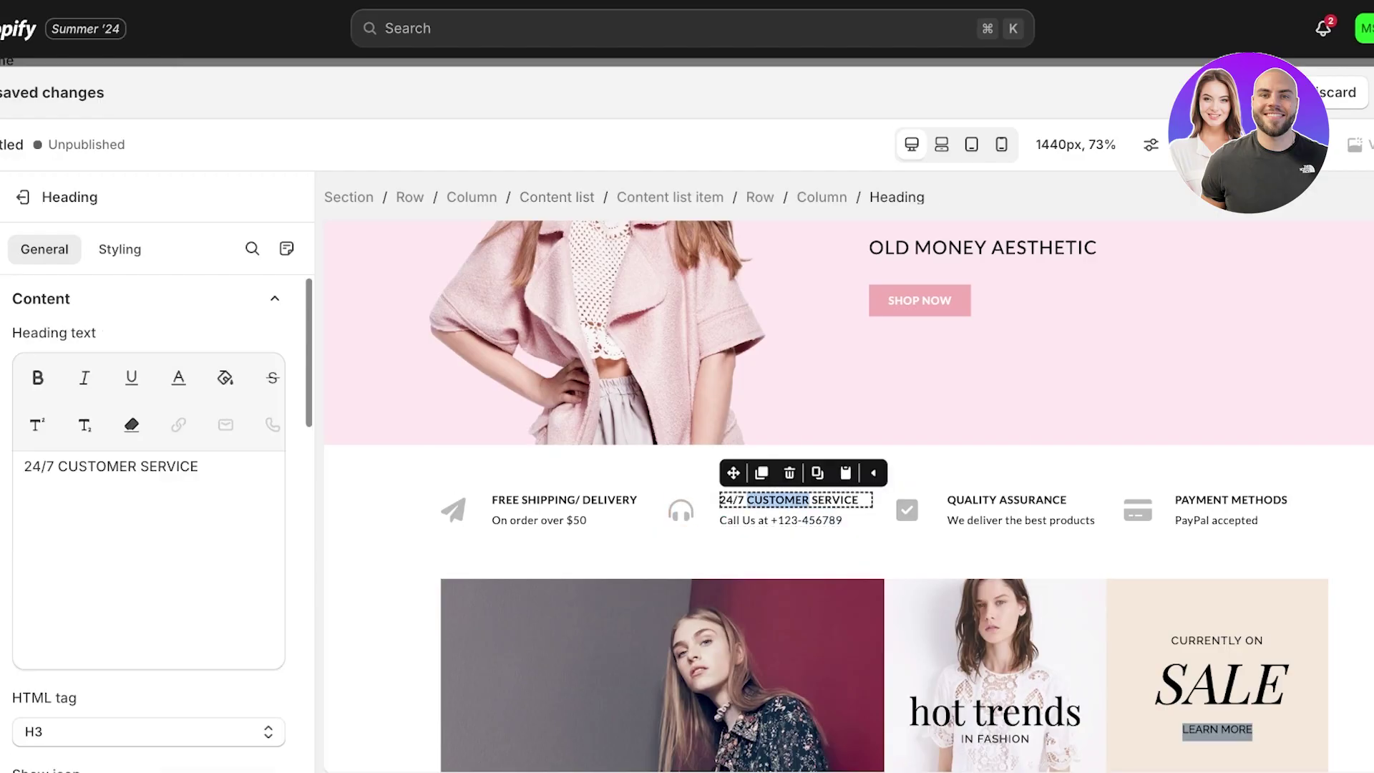
key("BackSpace")
key("BackSpace")
key("BackSpace")
key("BackSpace")
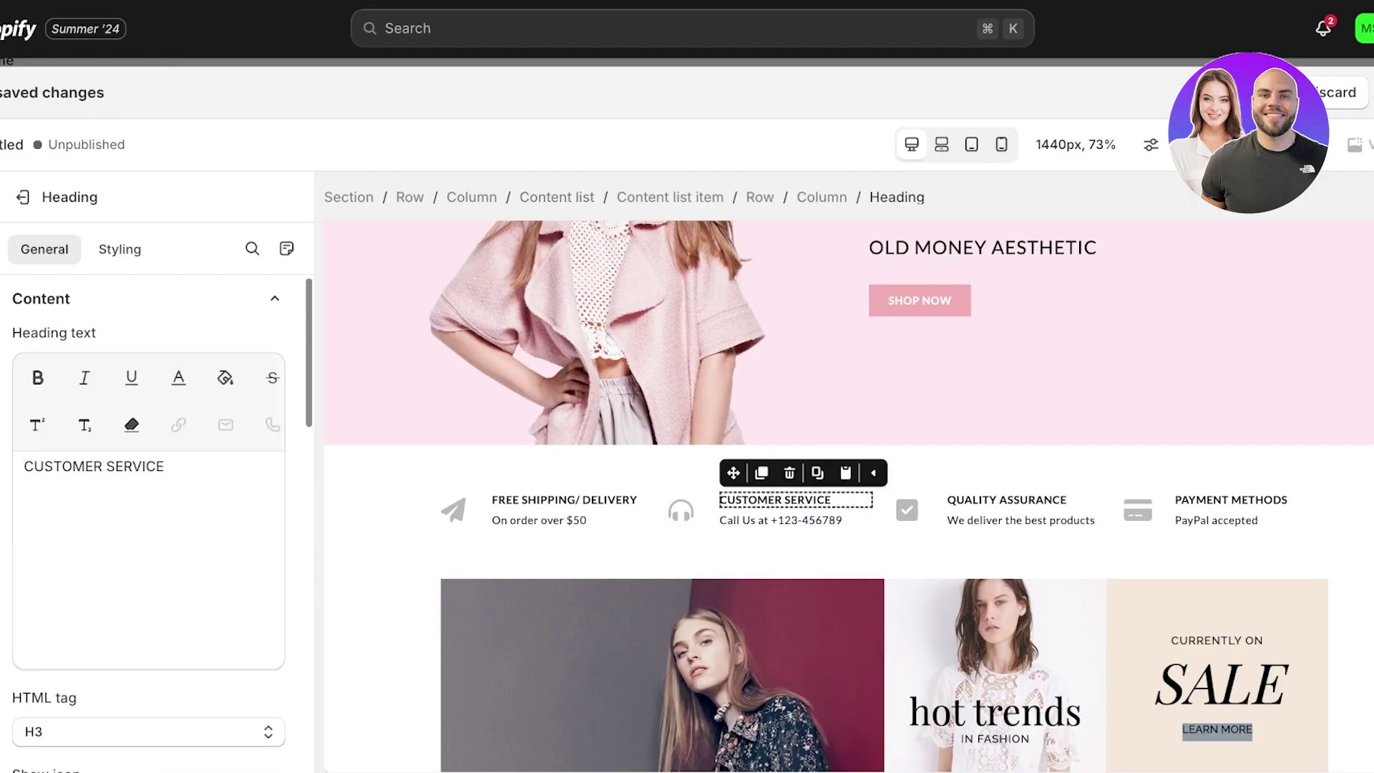
left_click(846, 520)
left_click_drag(843, 520, 773, 526)
left_click(802, 521)
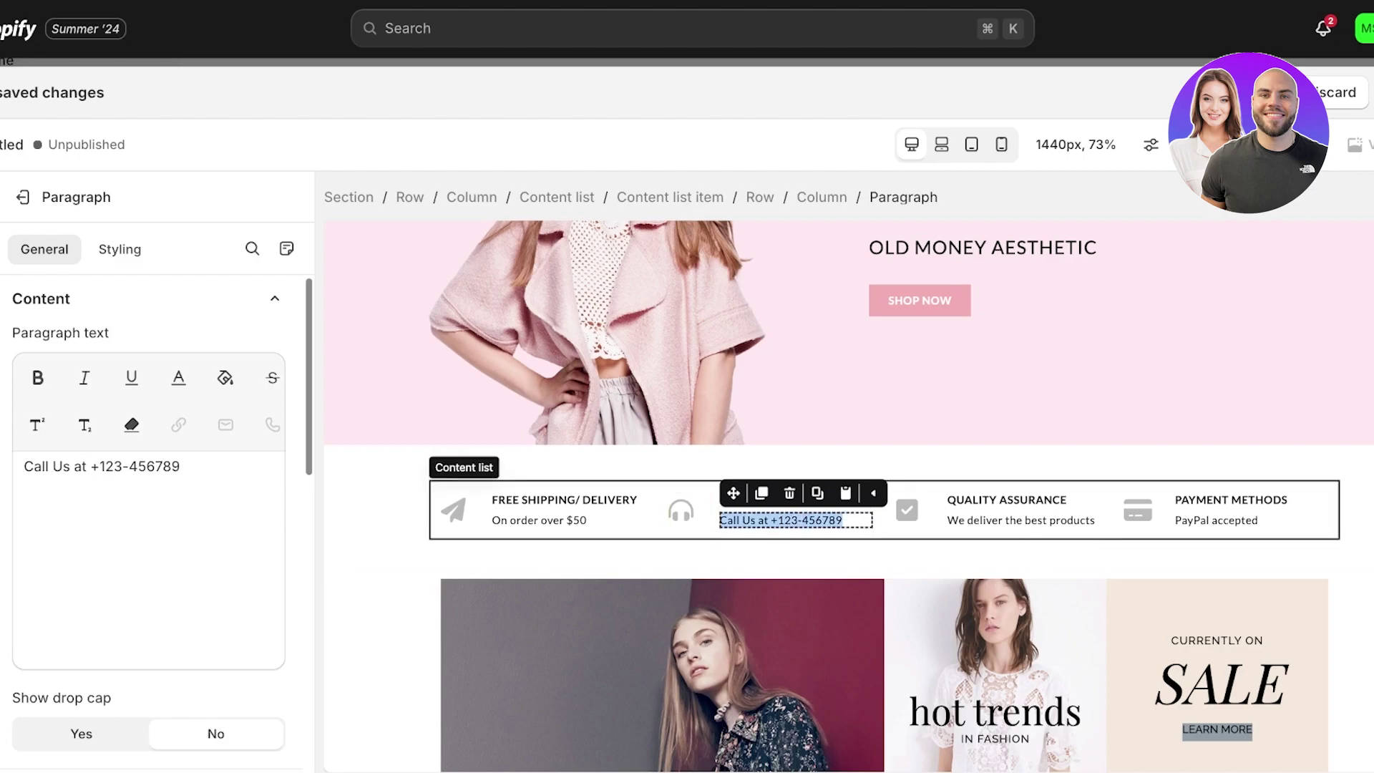
left_click(863, 569)
left_click(985, 521)
left_click(1024, 412)
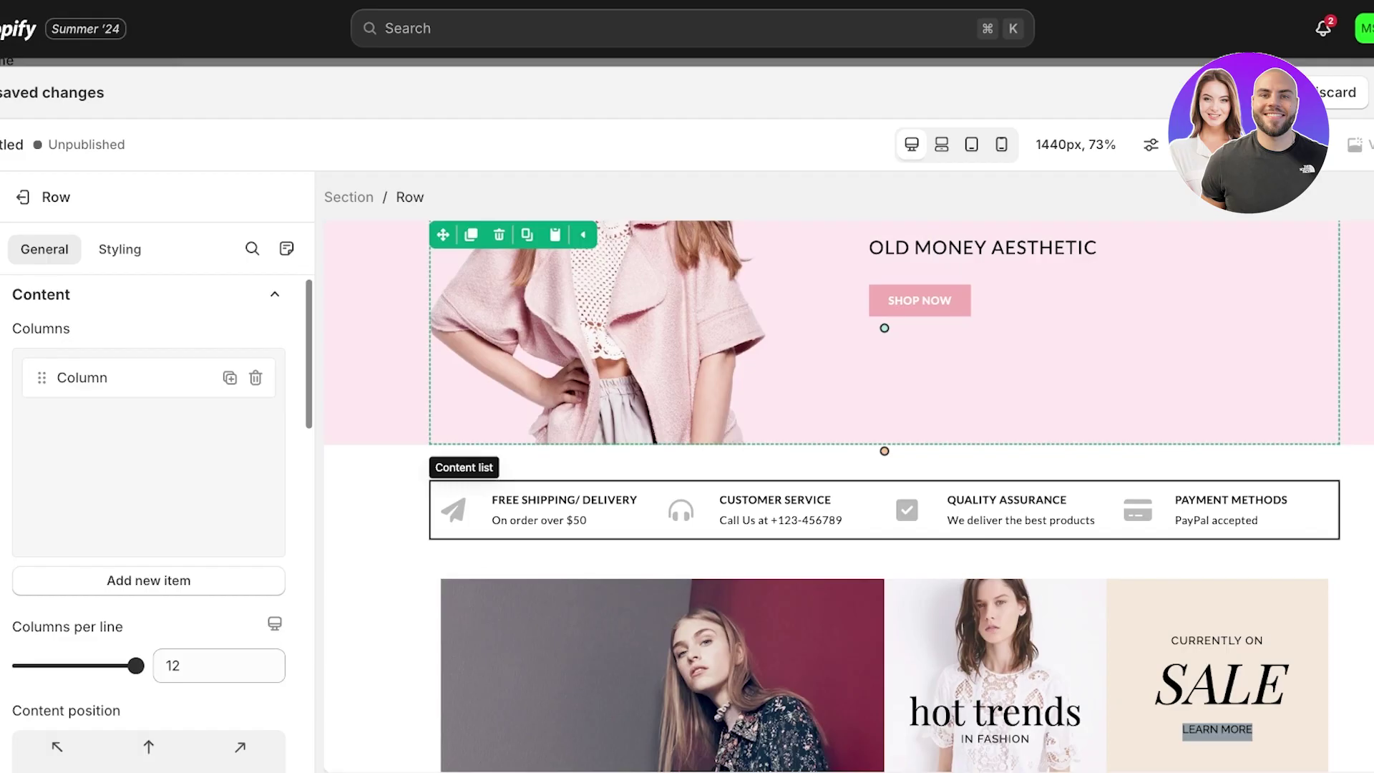
Replace the paragraph under the payment methods heading with "Cash on Delivery / Card Payments".
left_click(1216, 520)
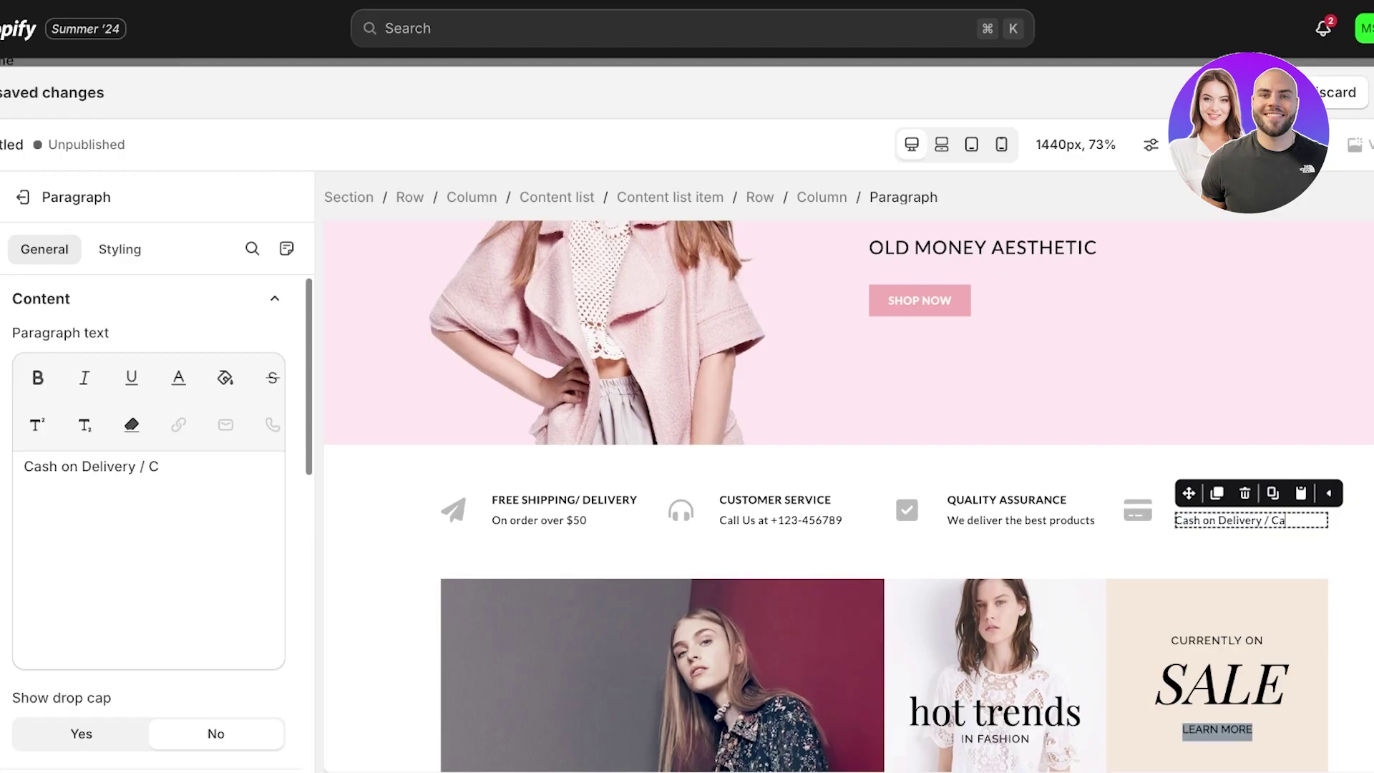
type("yments")
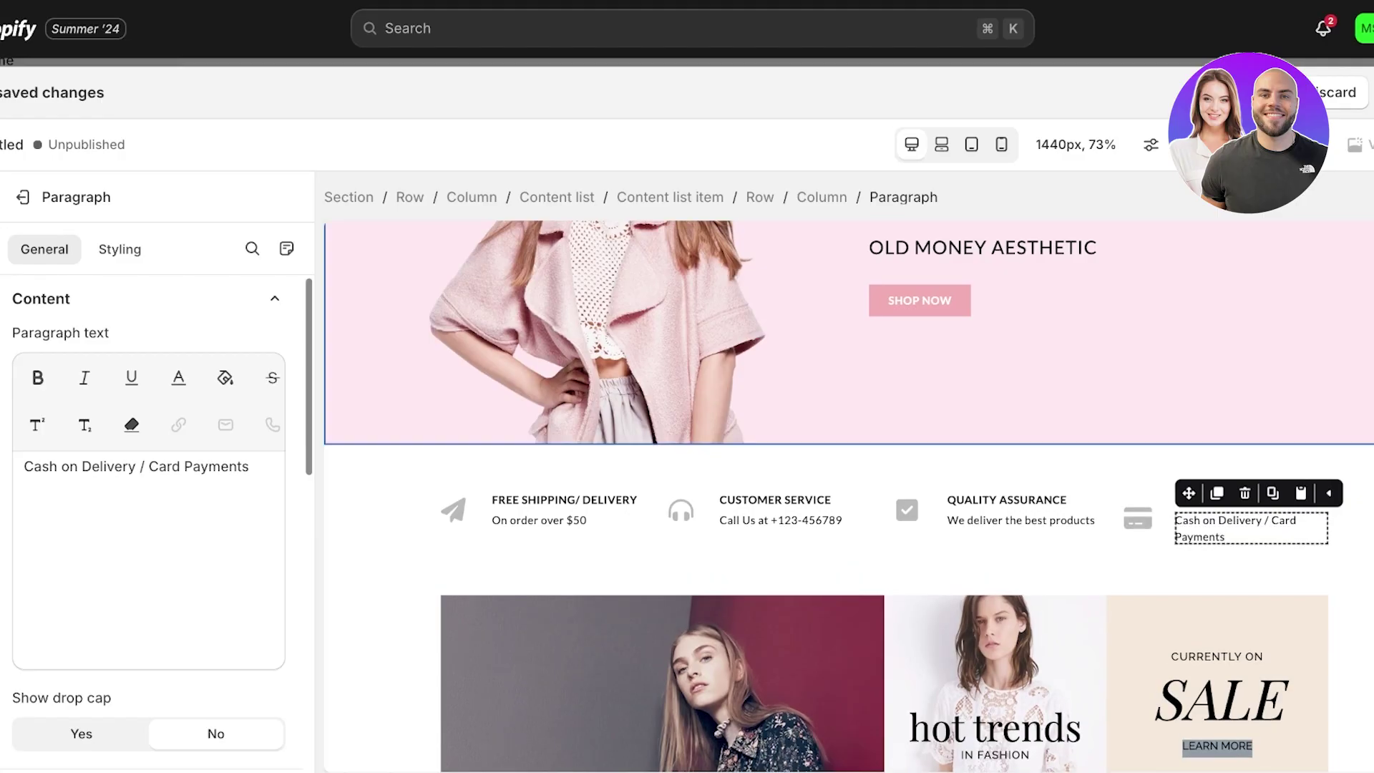
left_click(1074, 404)
Examine the Summer & Autumn banner's column and the settings of its Shop Collection button.
scroll(430, 501, "down", 1)
scroll(662, 508, "down", 3)
left_click(662, 508)
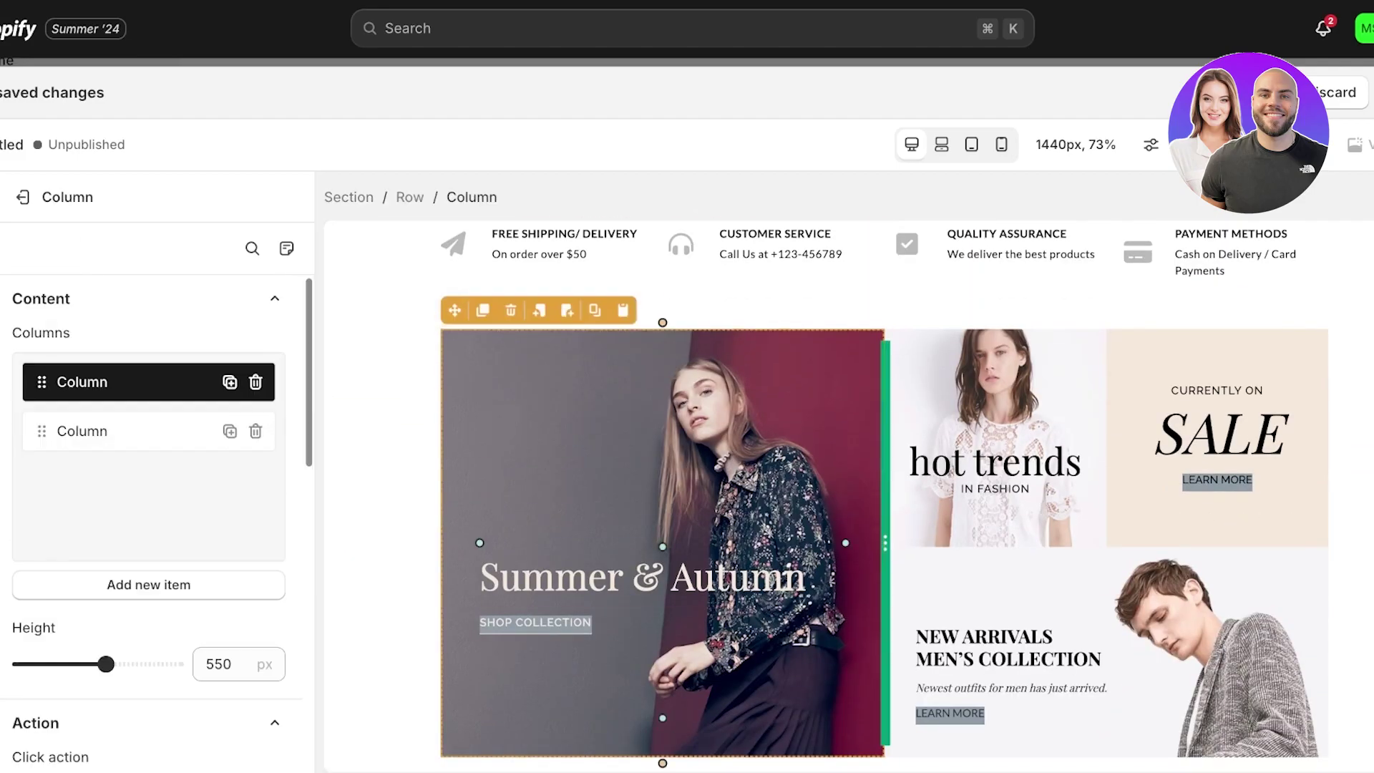
scroll(662, 508, "down", 2)
left_click(535, 456)
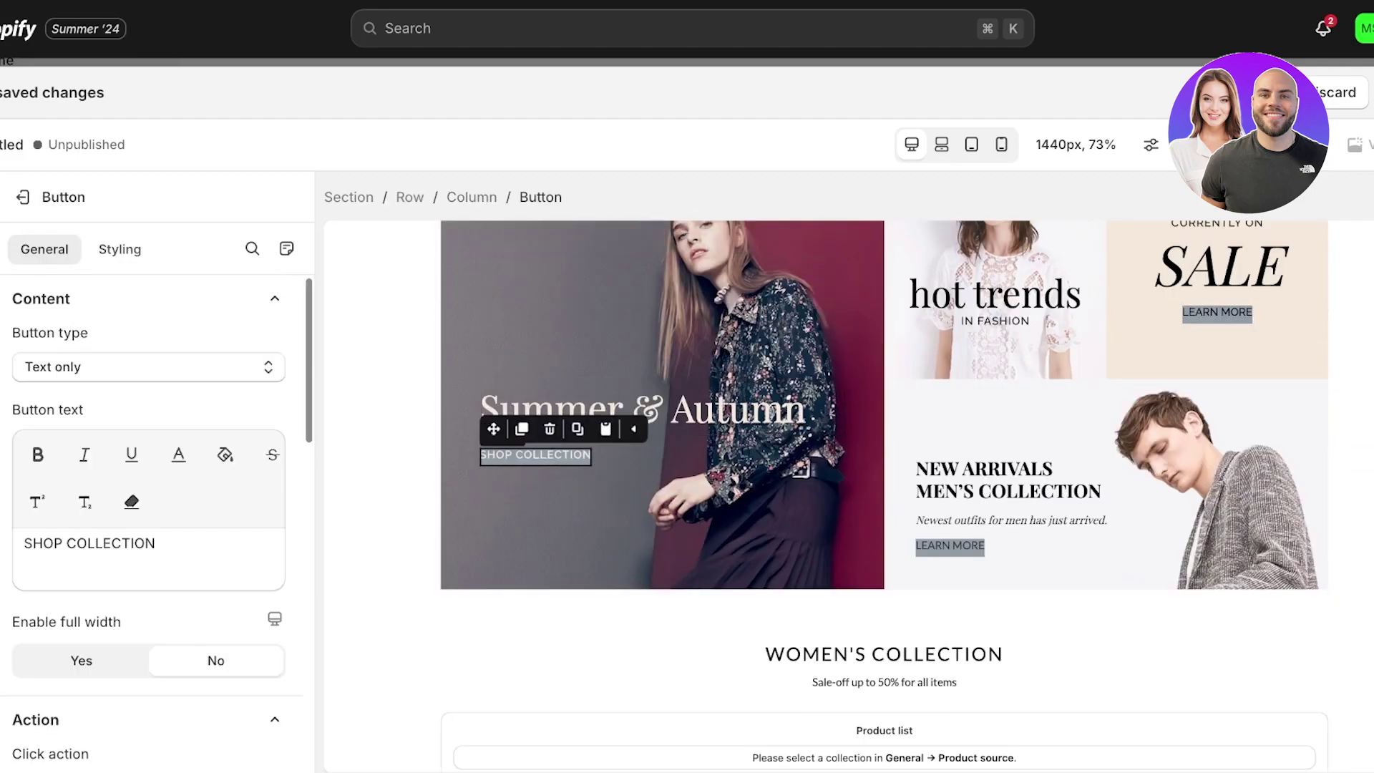
scroll(535, 456, "up", 9)
Set the click action of the hero banner's Shop Now button to Go to URL.
left_click(920, 535)
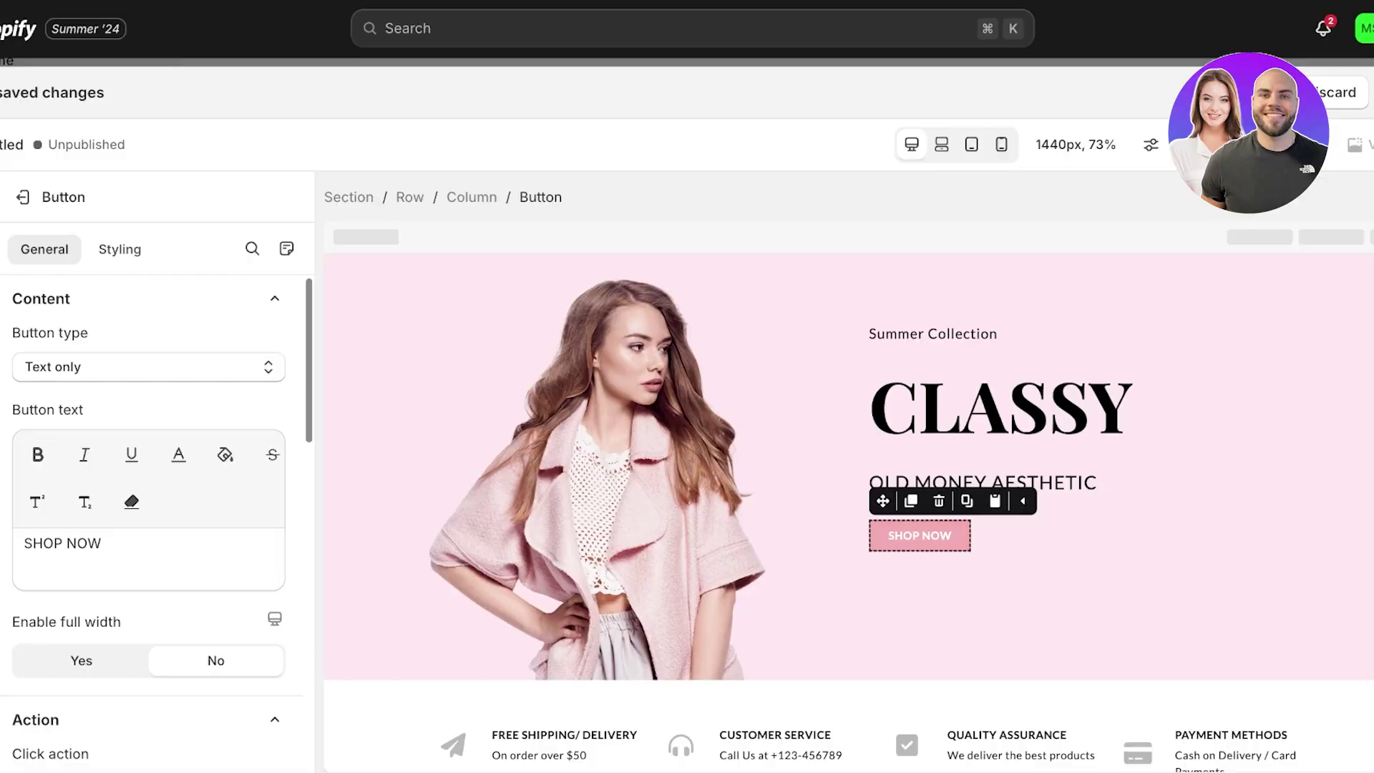
scroll(150, 501, "down", 3)
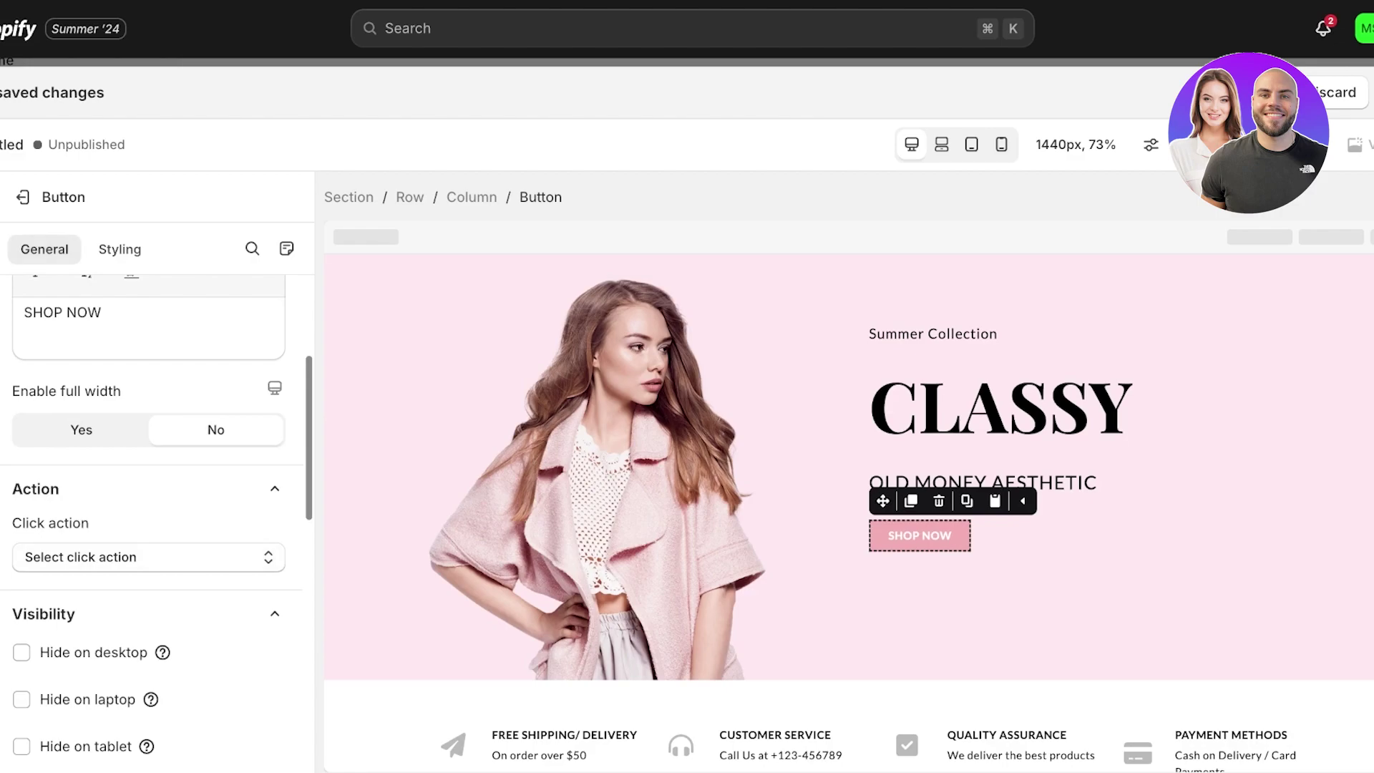
left_click(149, 557)
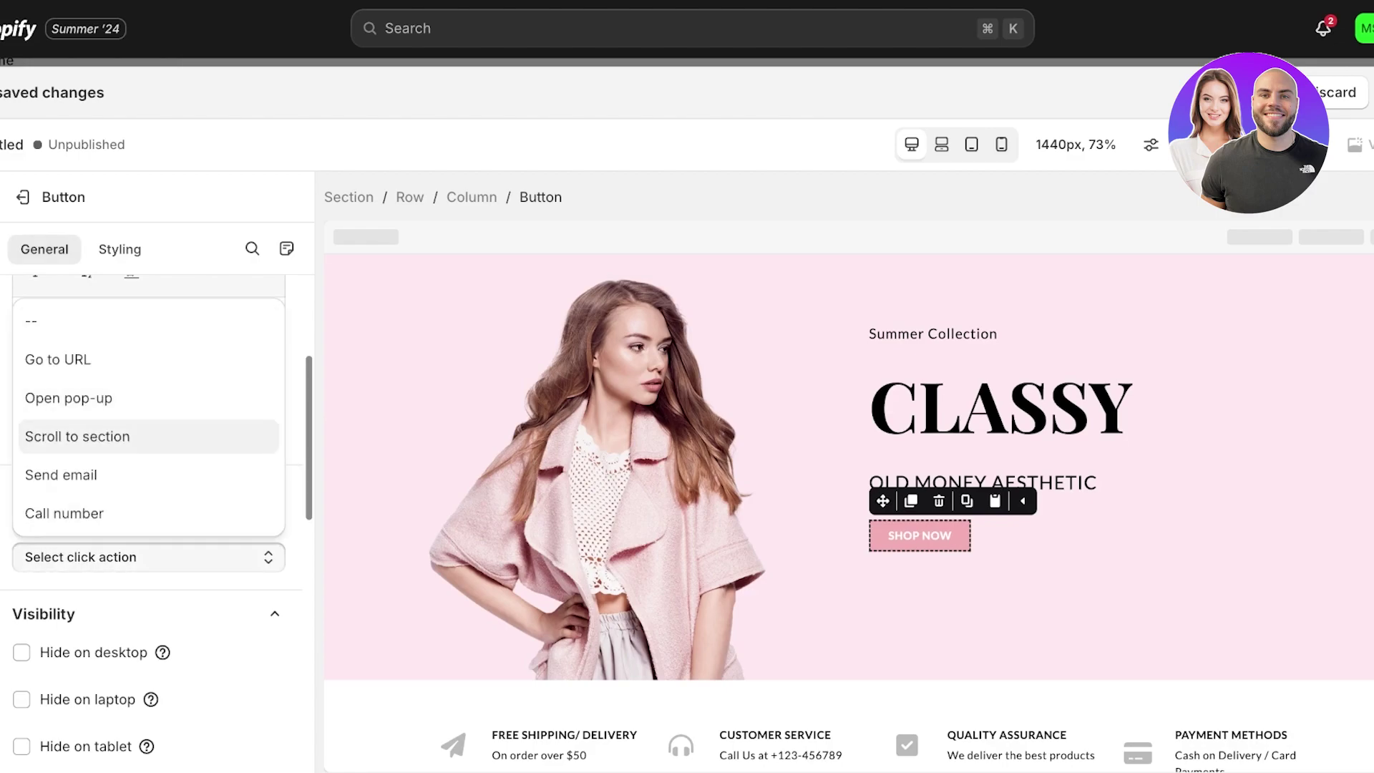
left_click(148, 360)
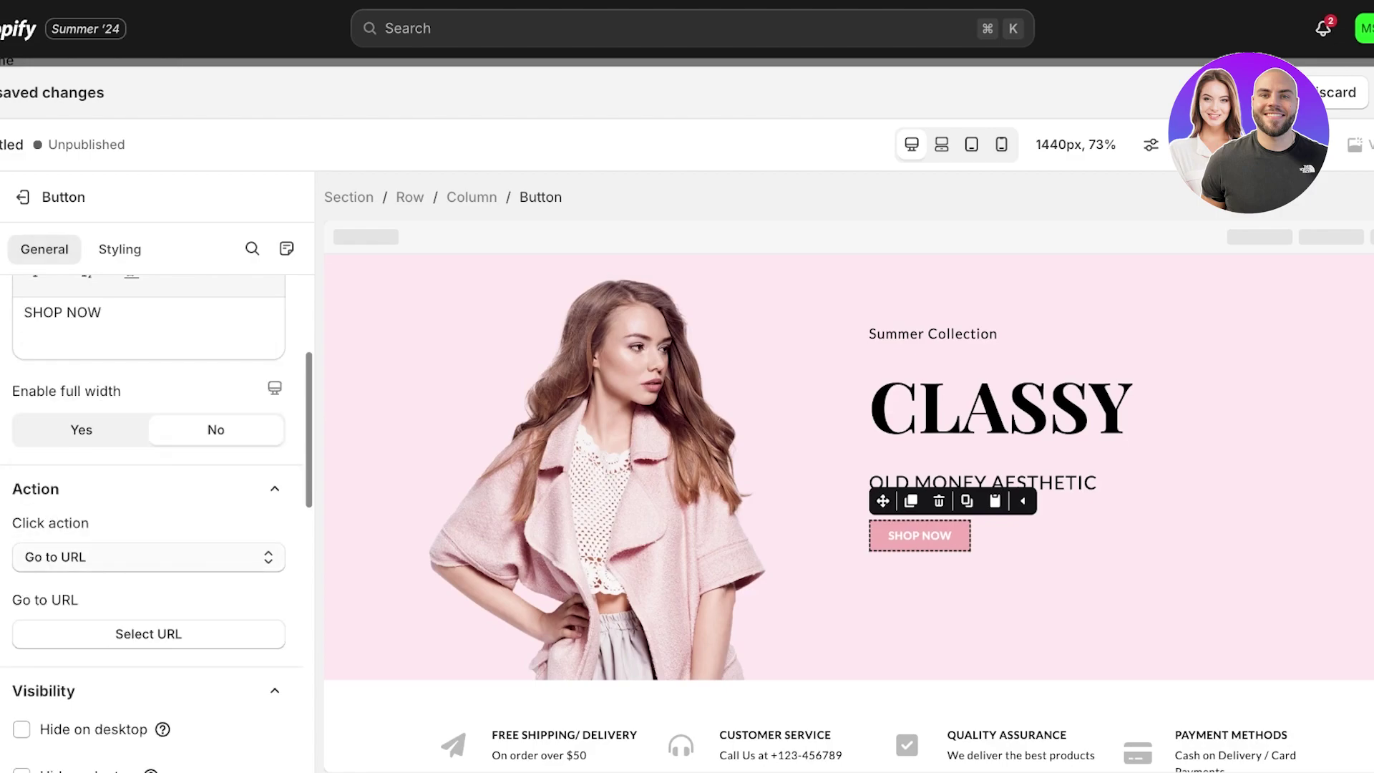
Try the Bracelet Printed Tee product as the link target of the hero banner's Shop Now button.
left_click(148, 634)
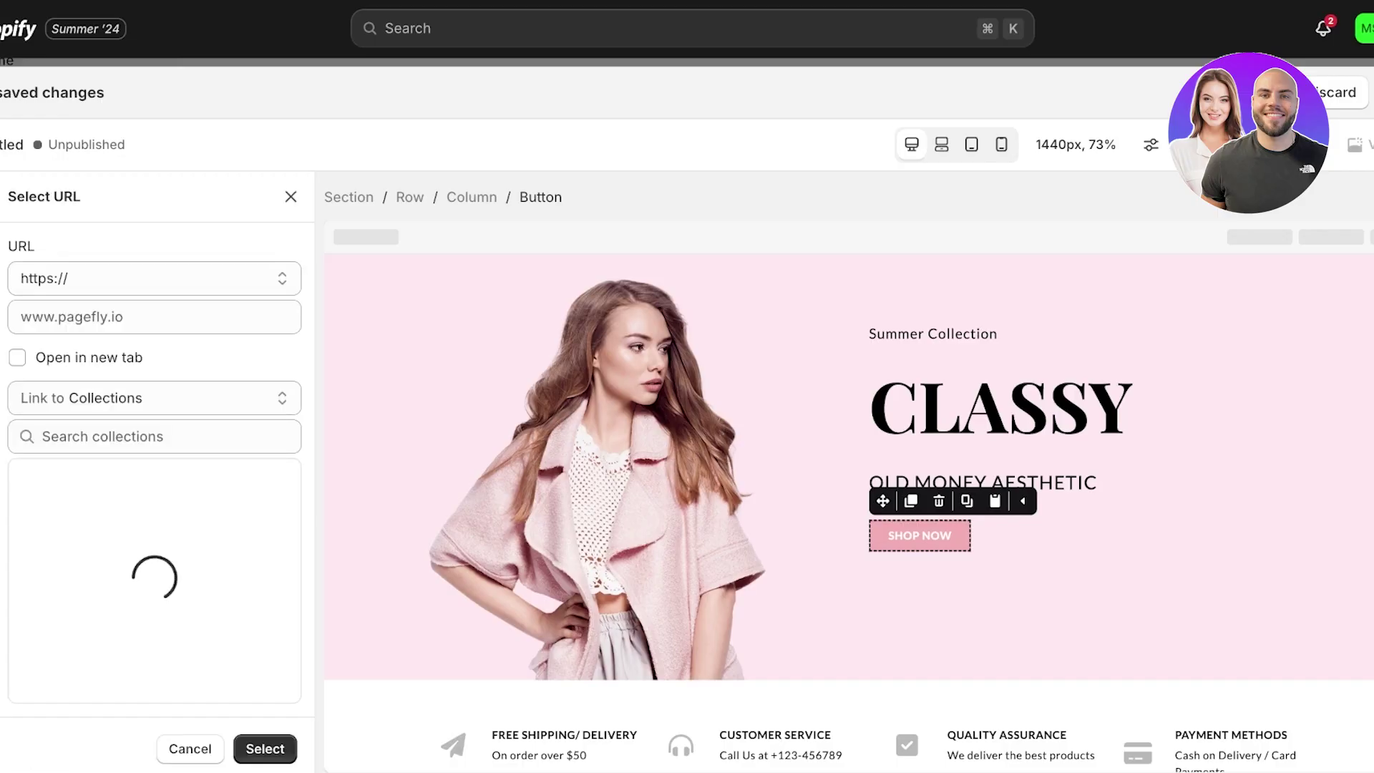
left_click(154, 398)
left_click(107, 421)
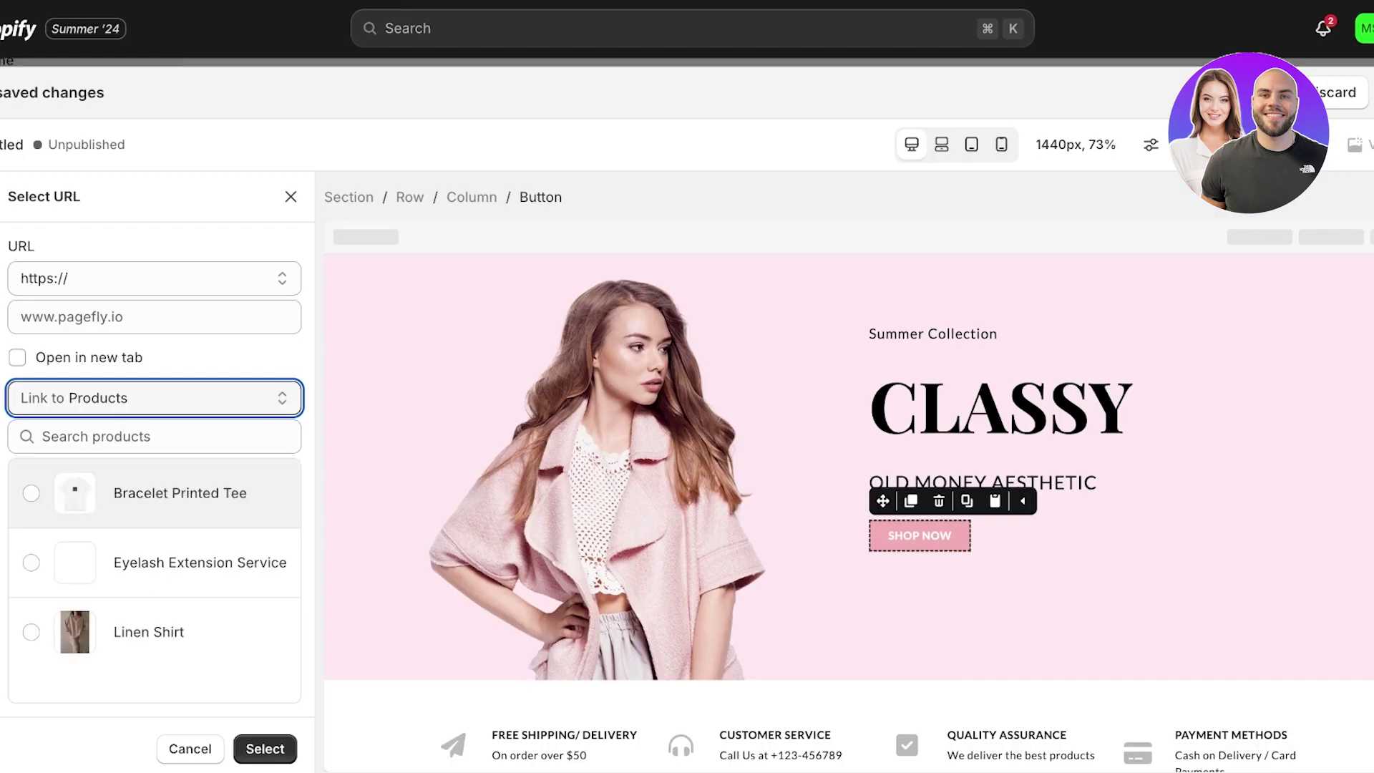
left_click(31, 632)
left_click(30, 494)
Link the hero banner's Shop Now button to the Home page collection.
left_click(154, 398)
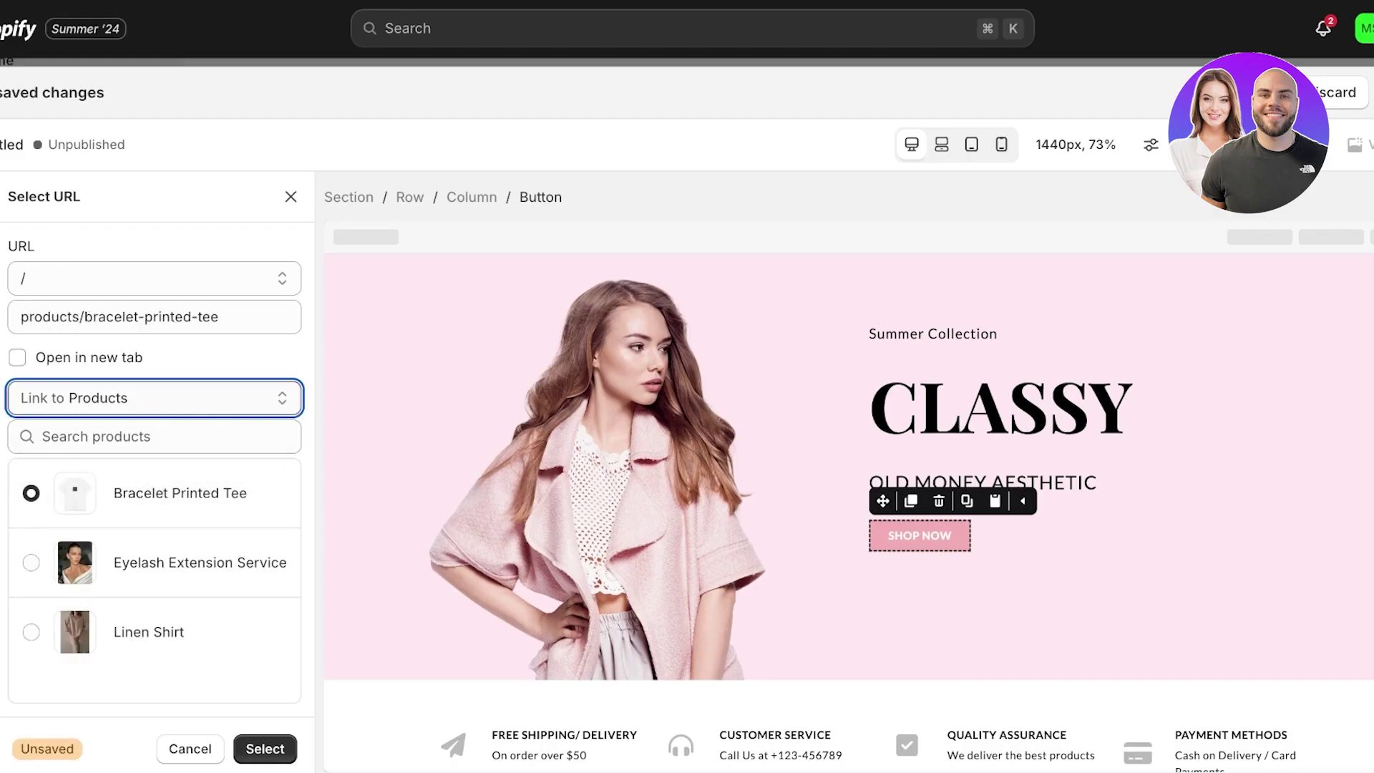
key("Up")
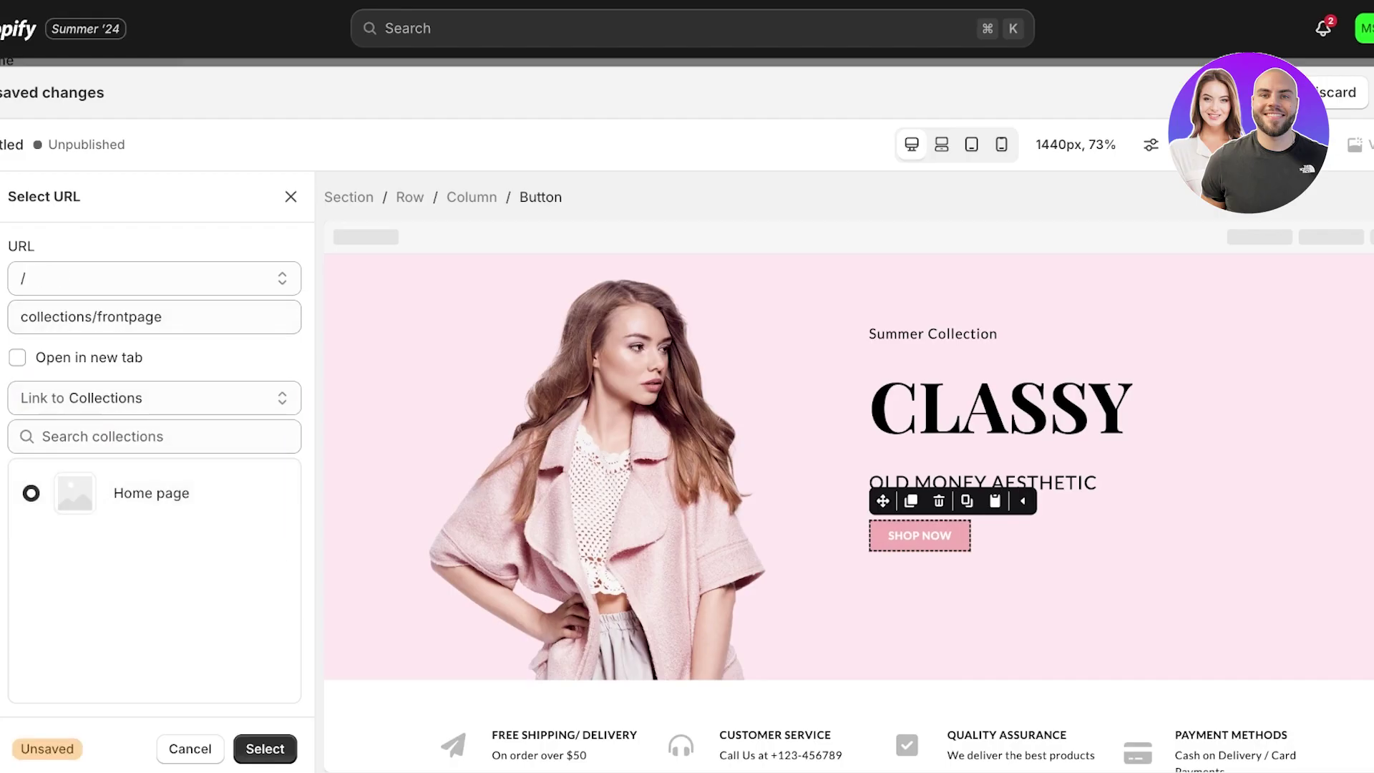
left_click(265, 748)
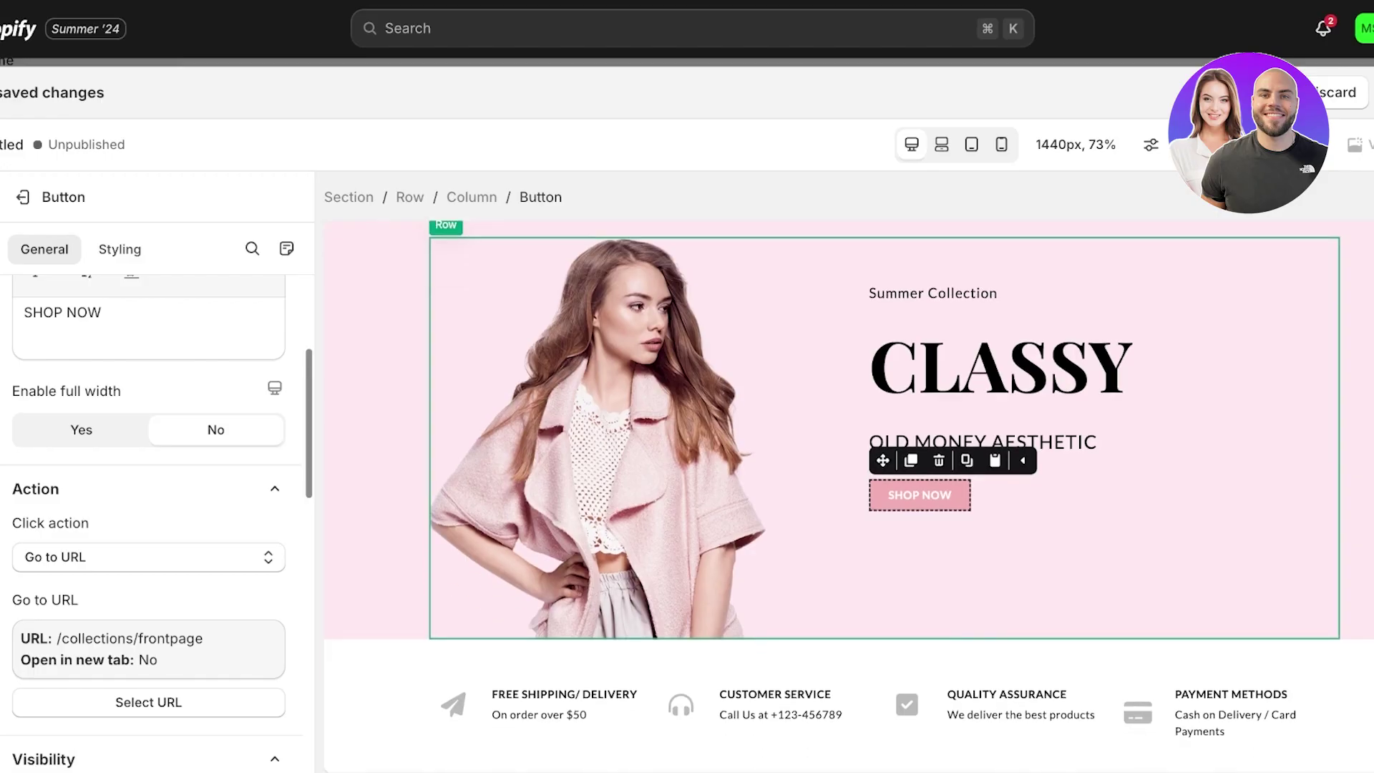
Look through the remaining page sections and the available PageFly and third-party elements.
scroll(644, 443, "down", 6)
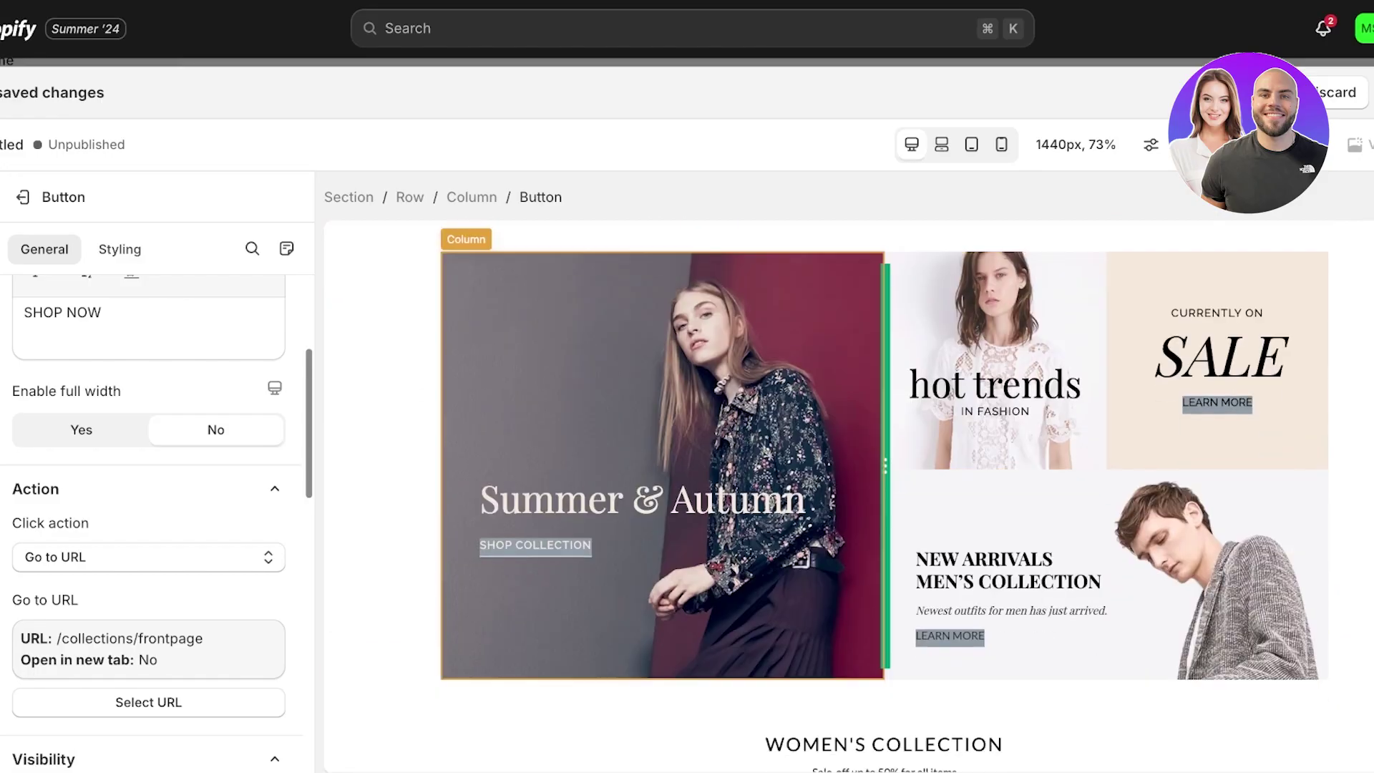
scroll(663, 458, "down", 1)
left_click(663, 424)
scroll(663, 424, "up", 1)
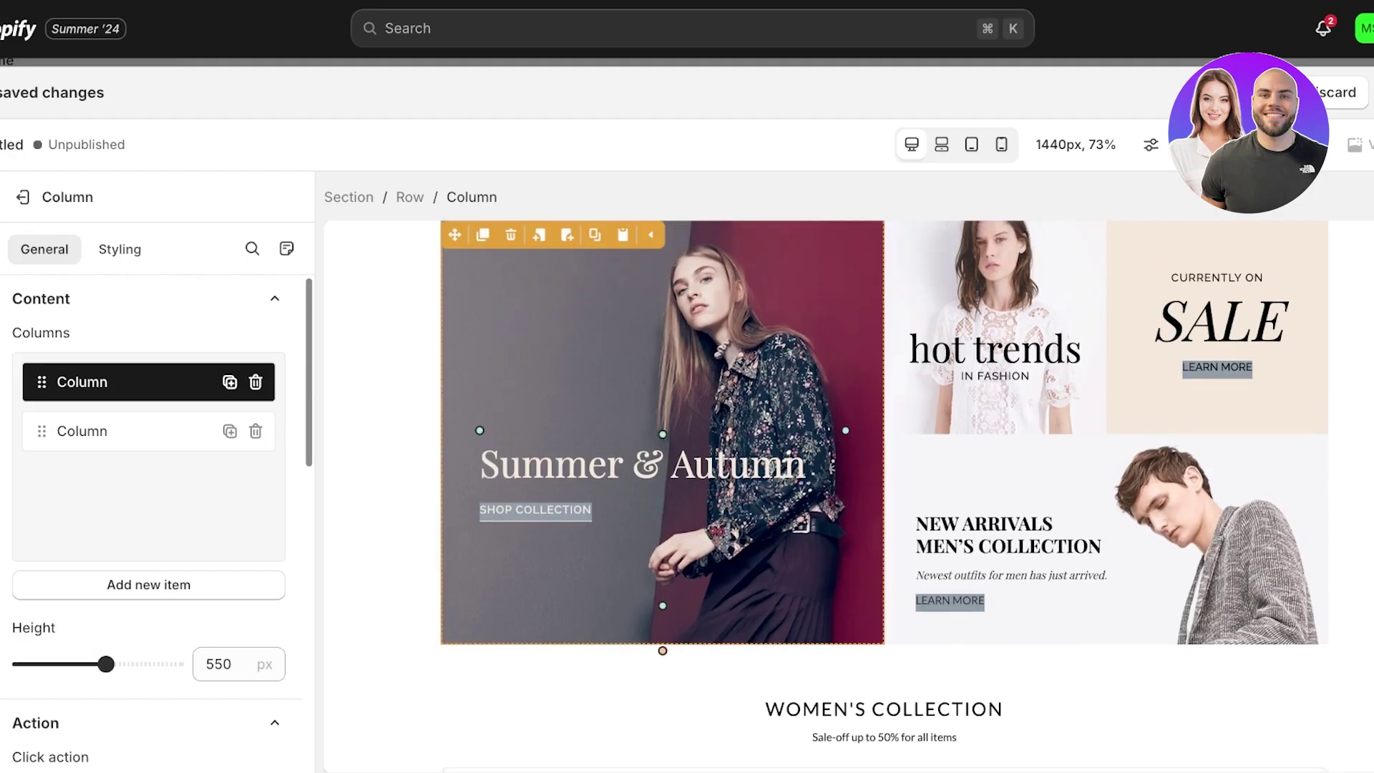
scroll(884, 429, "down", 15)
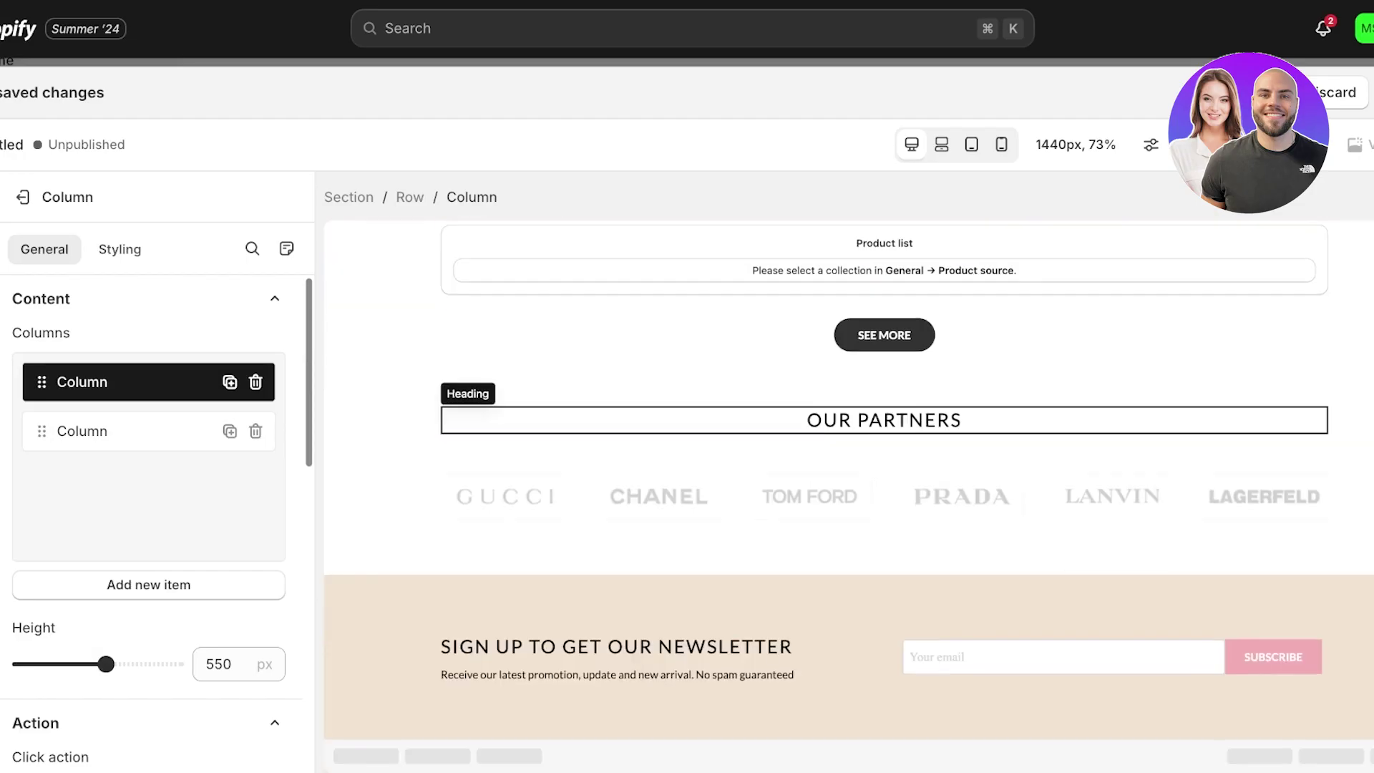
scroll(885, 429, "up", 15)
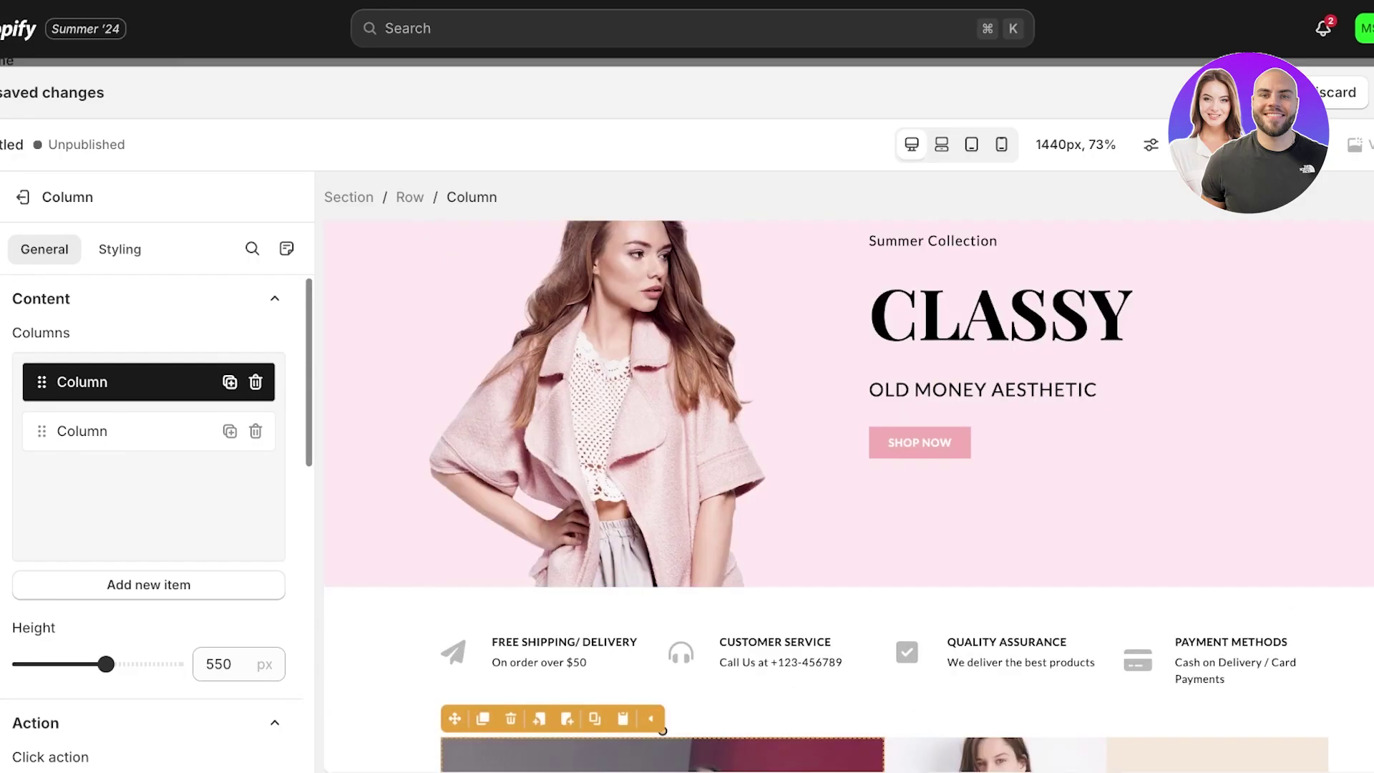
left_click(1, 197)
scroll(884, 429, "up", 2)
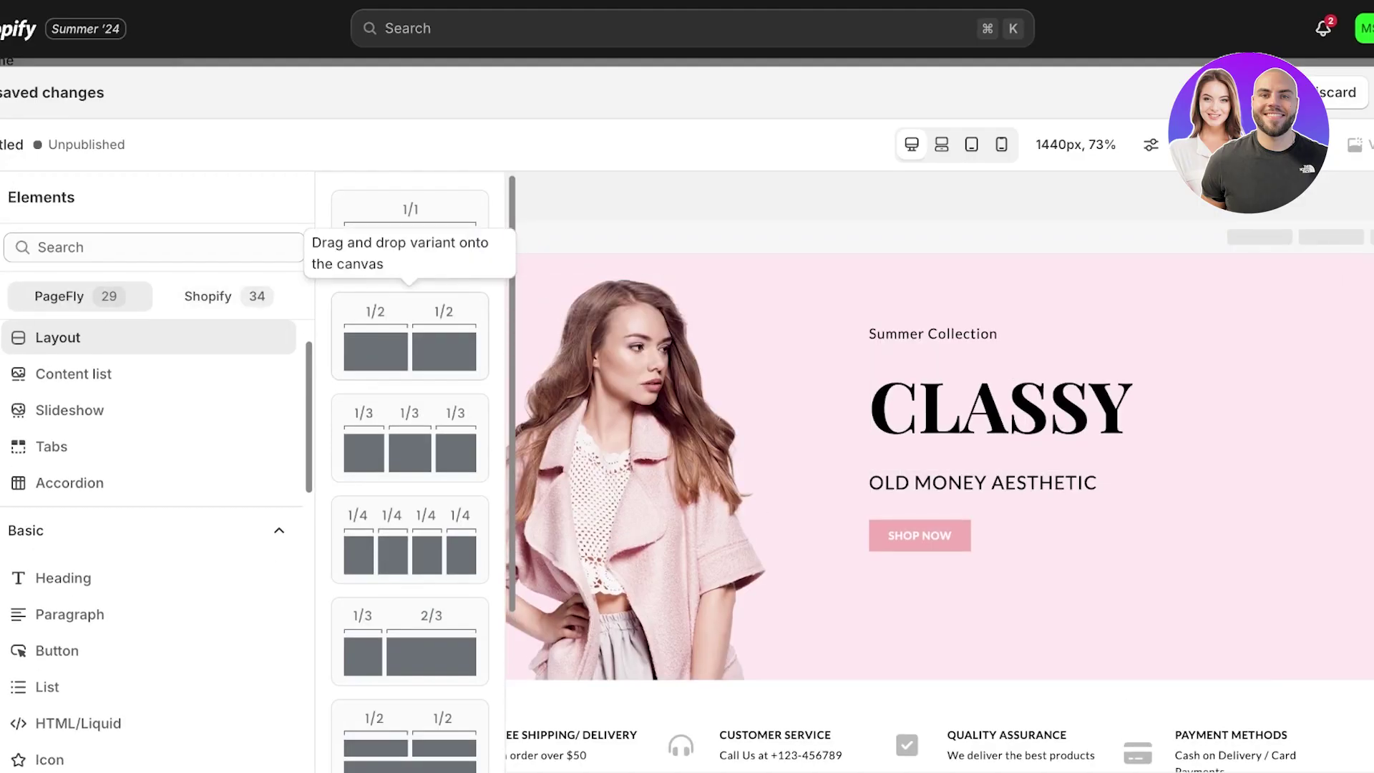
left_click(1, 238)
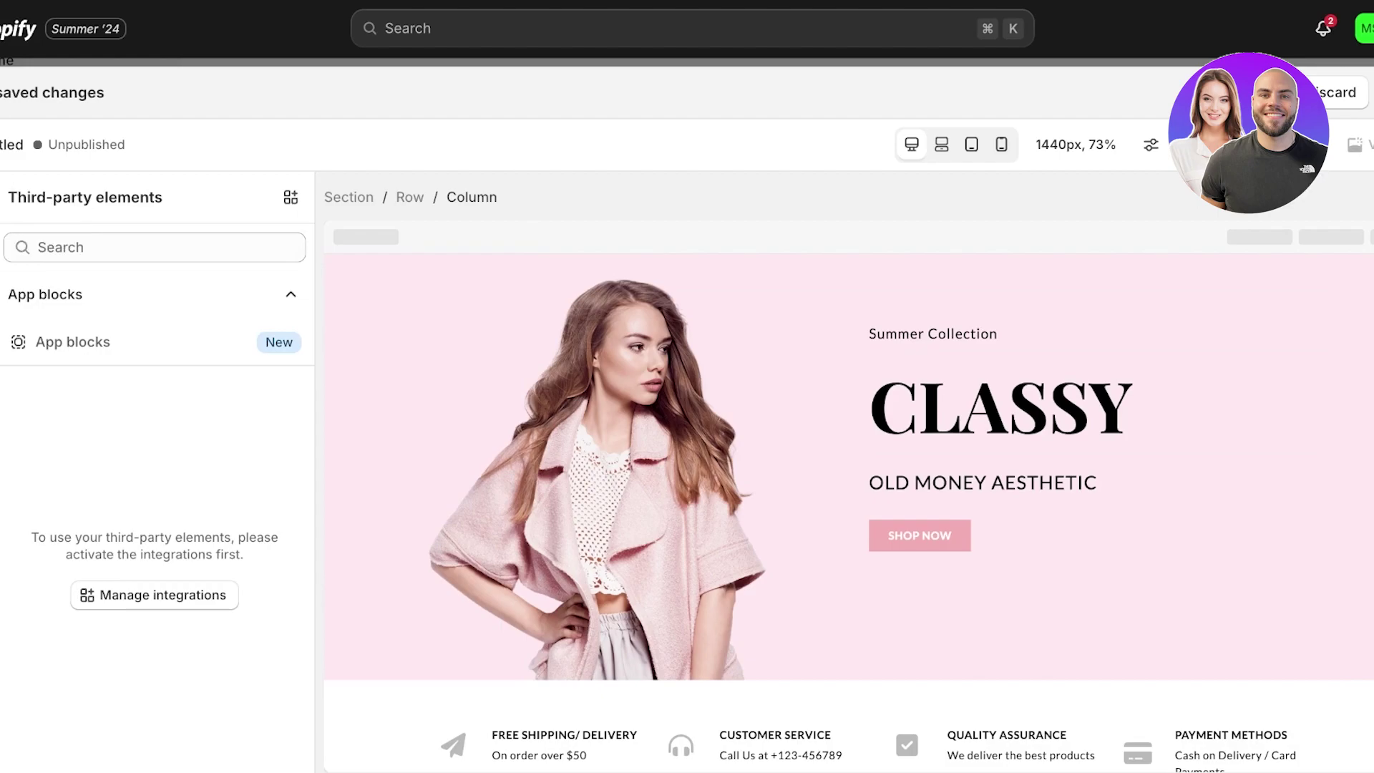
Save the page with the title "Homepage Pagefly".
left_click(1372, 92)
double_click(417, 459)
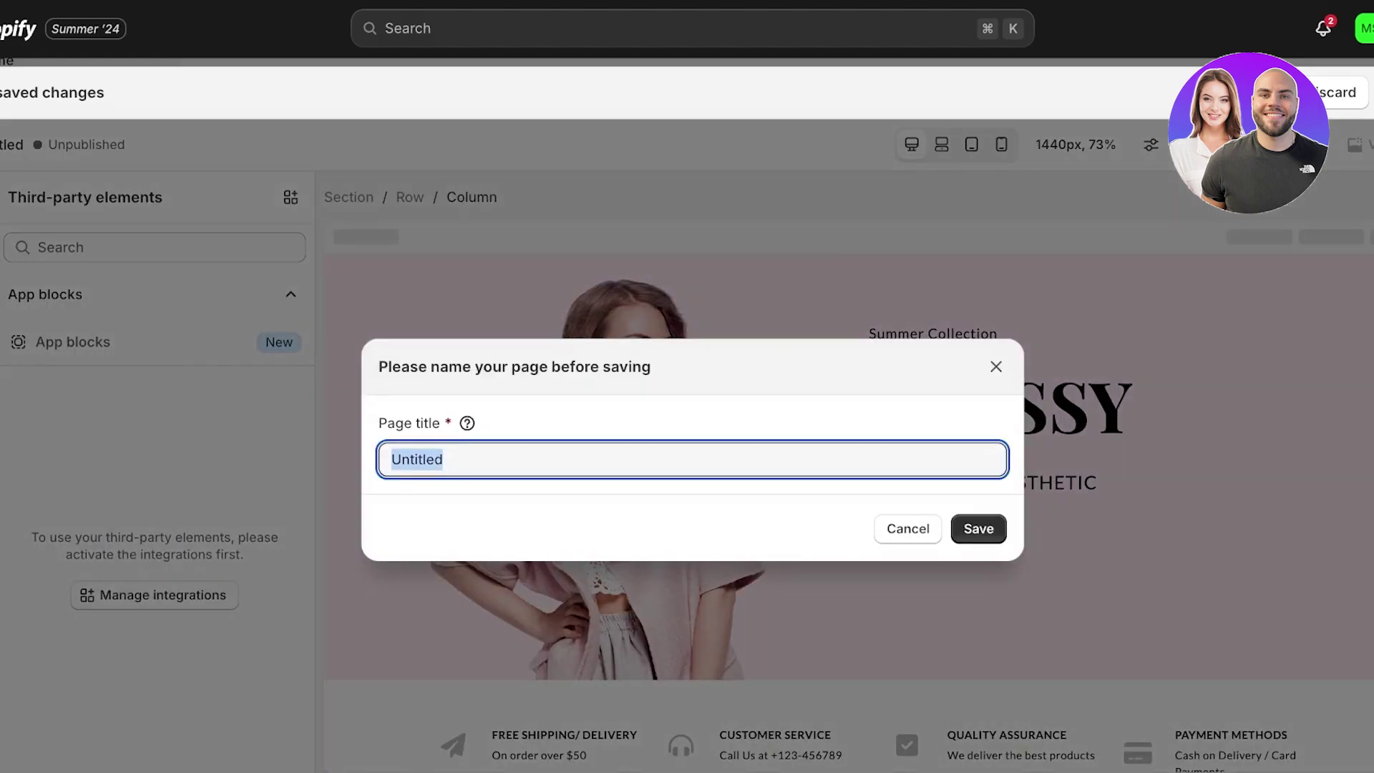
type("Homepage Pagefly")
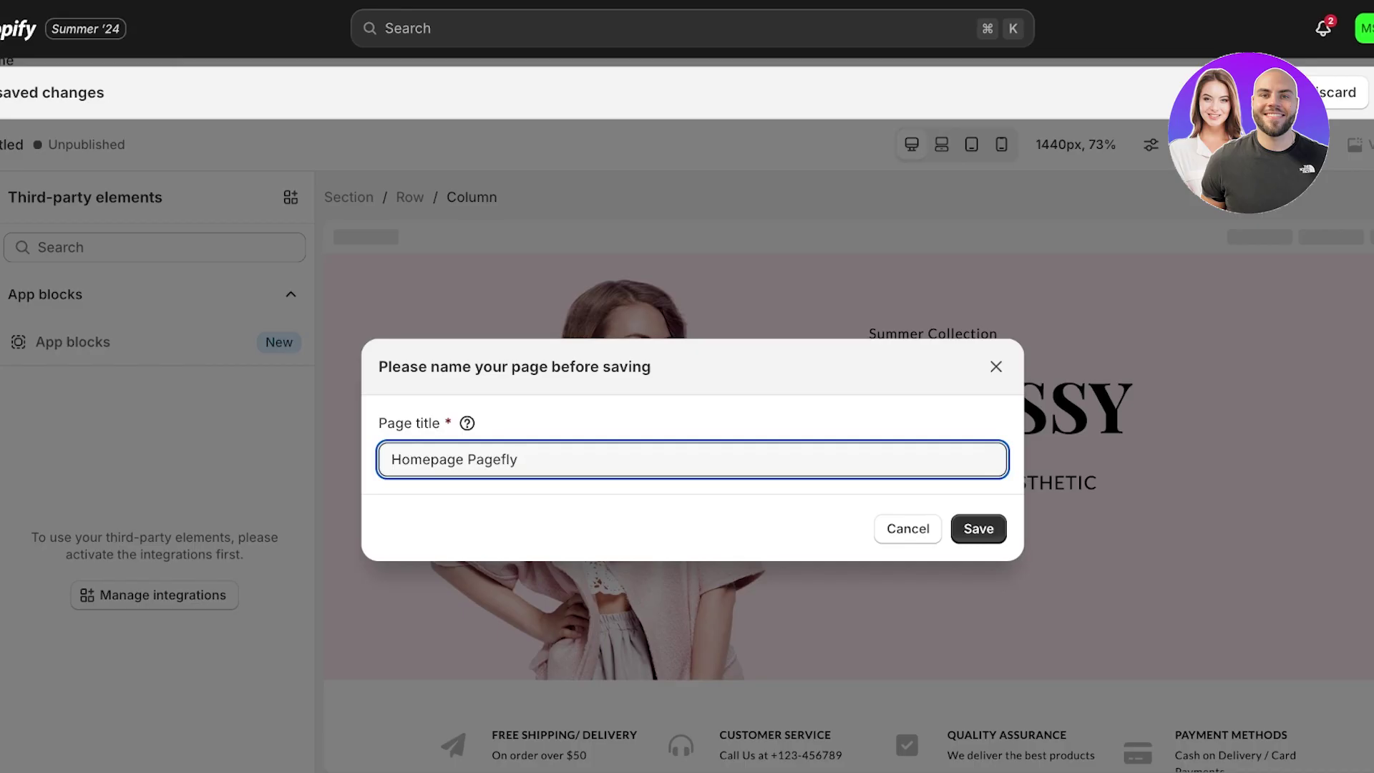
key("Return")
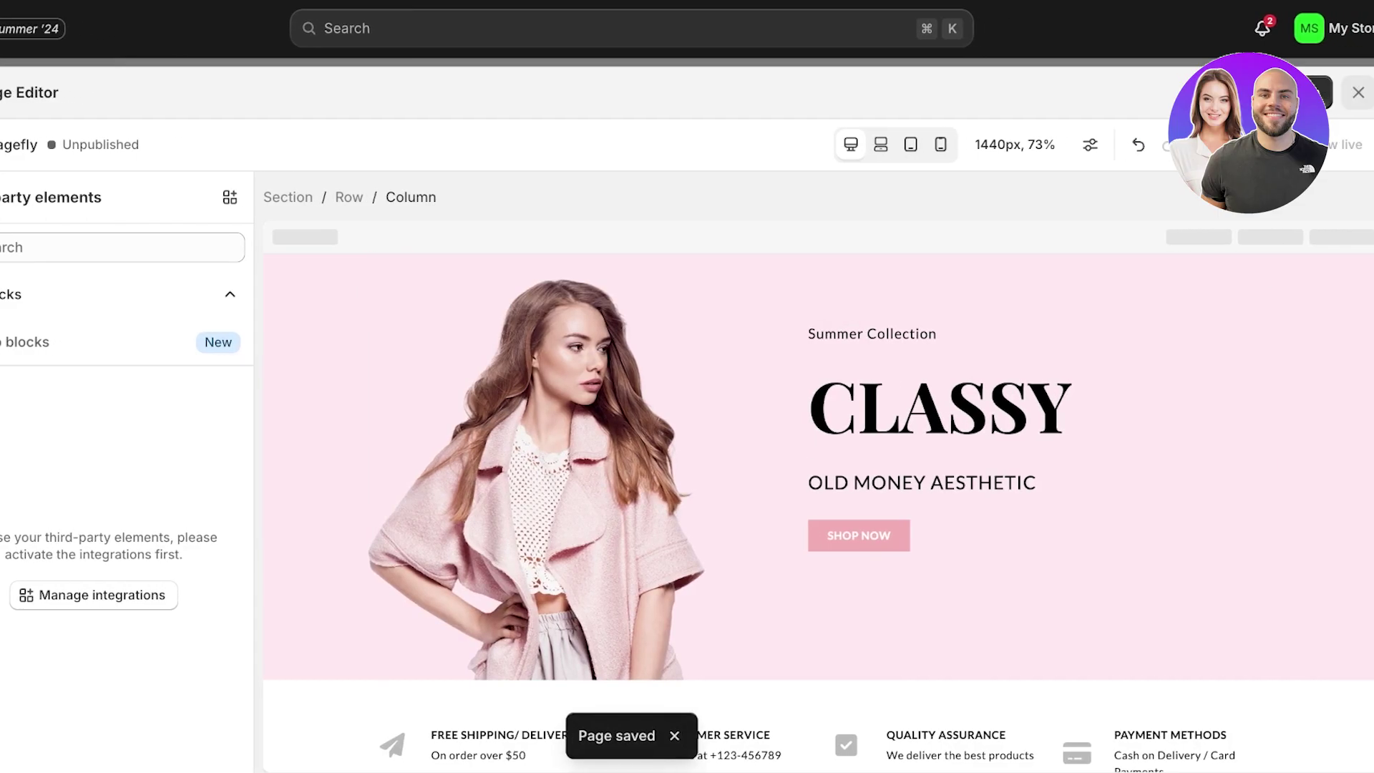
Publish Homepage Pagefly as the store's home page, using the free publishable slot.
left_click(1321, 91)
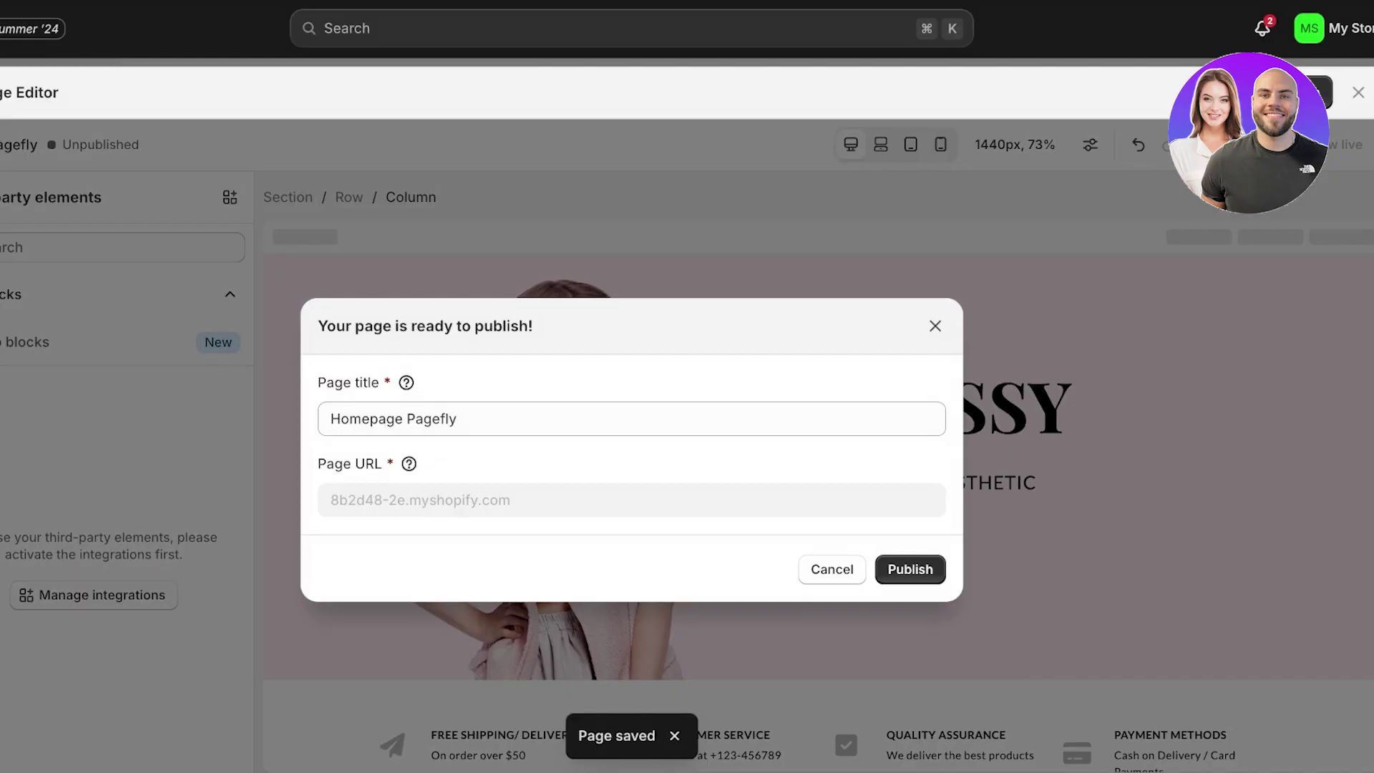
left_click(910, 569)
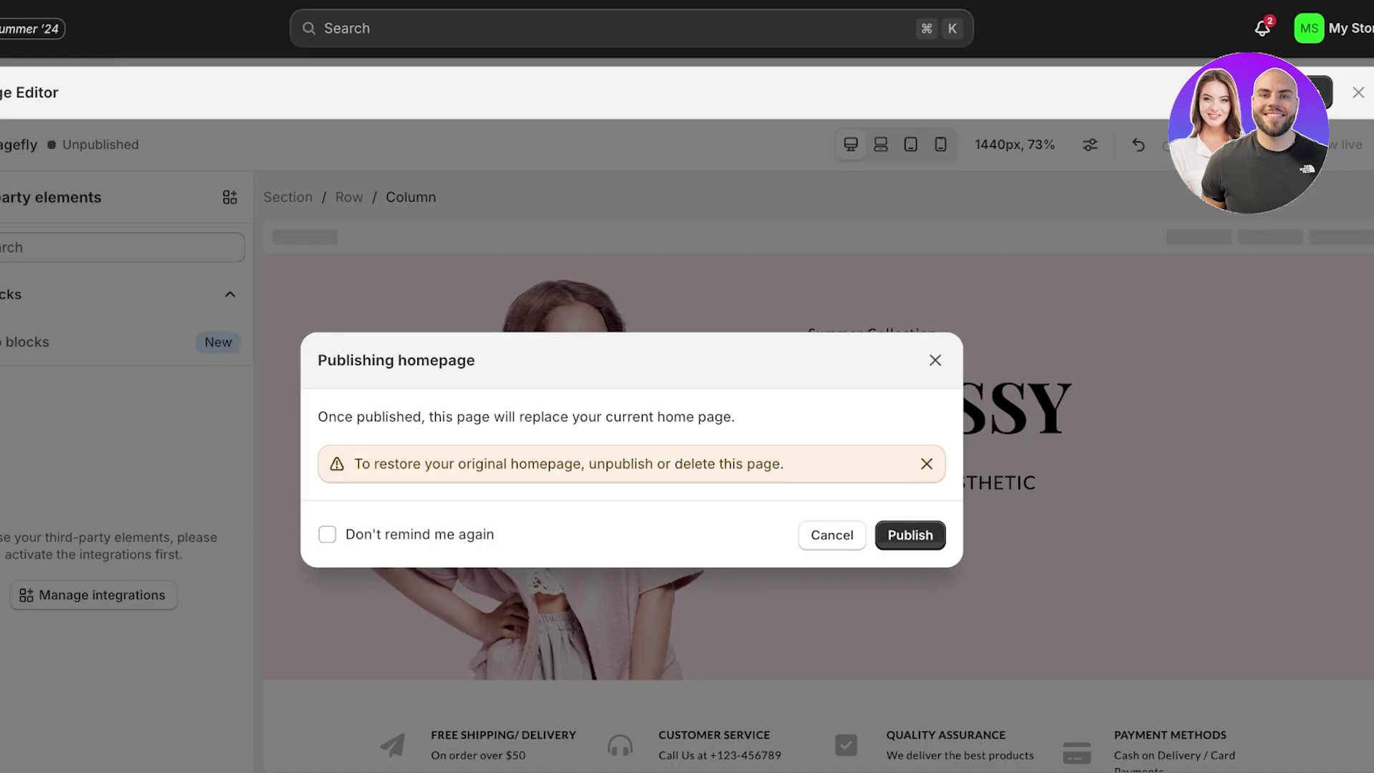
left_click_drag(362, 464, 785, 464)
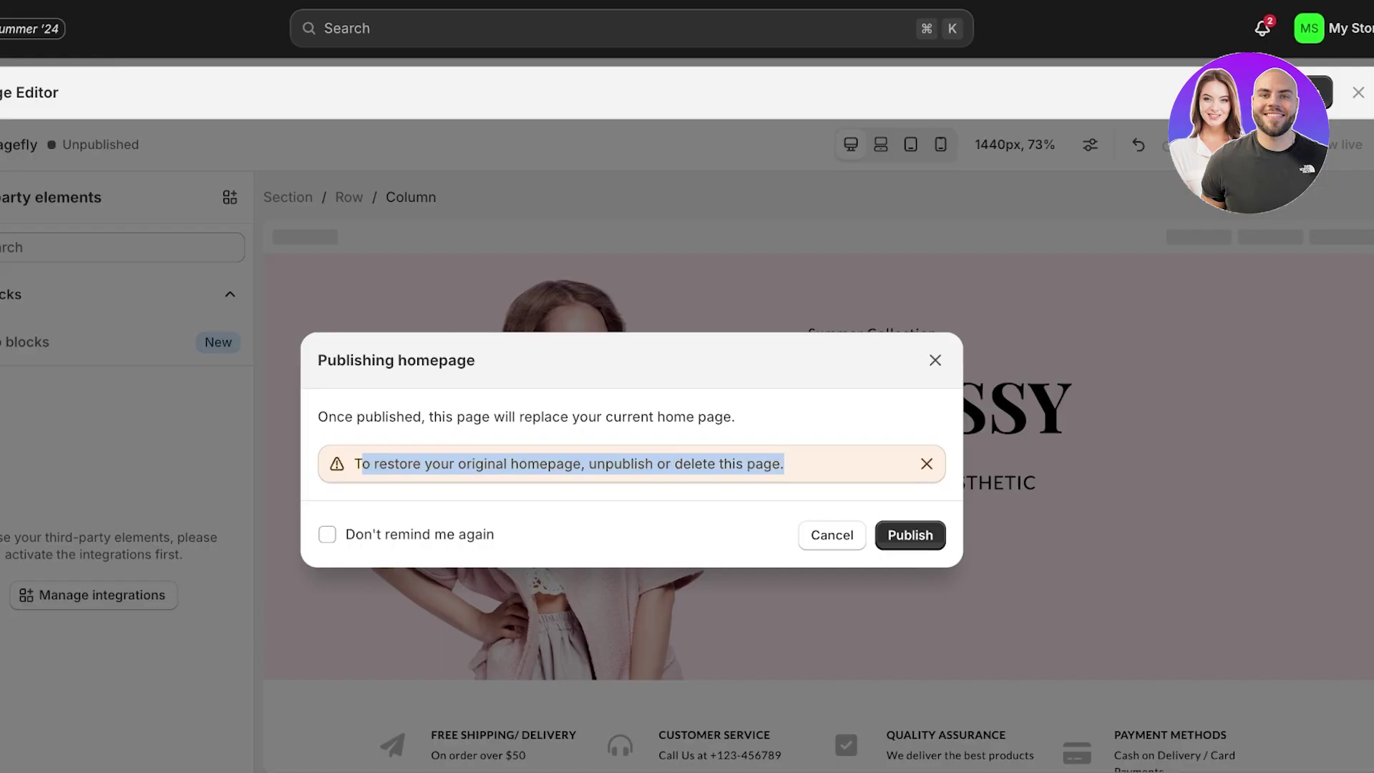
left_click(787, 466)
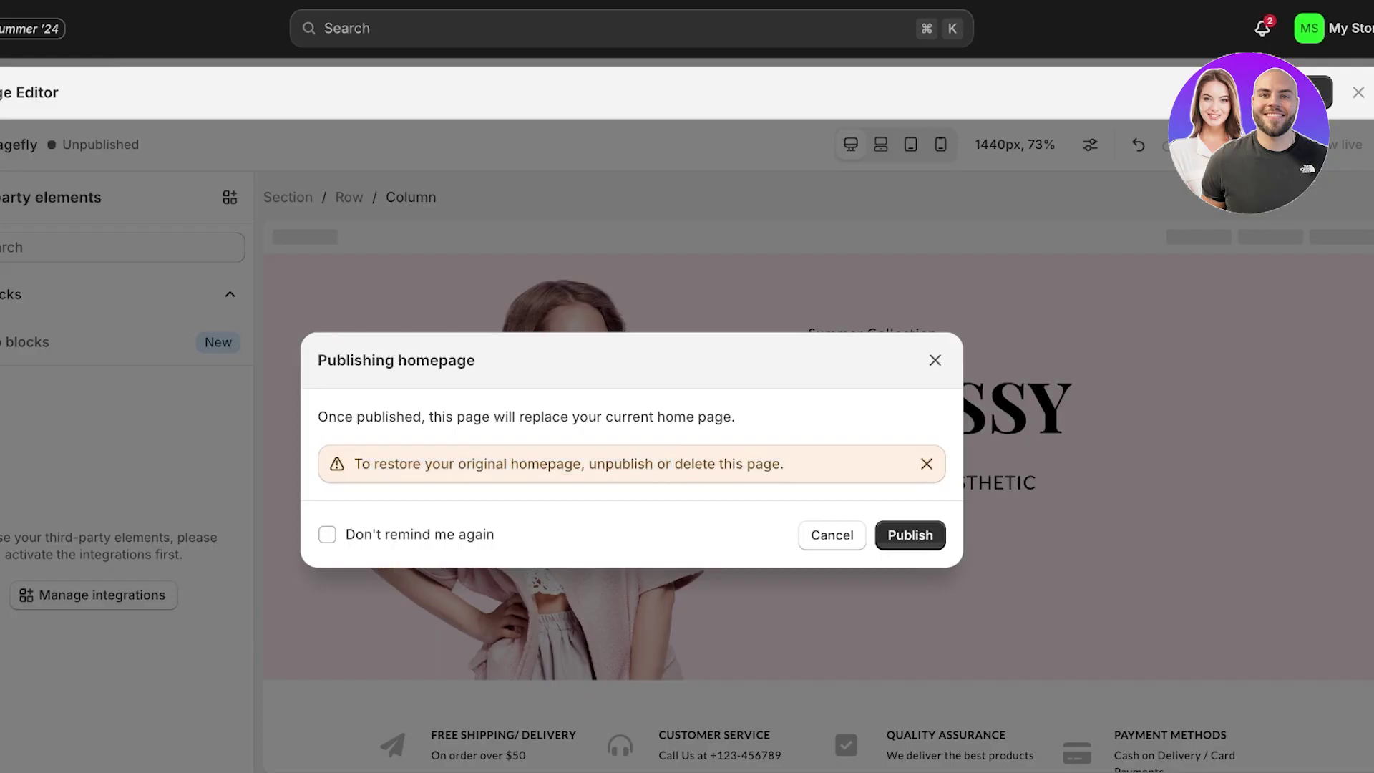
left_click(910, 535)
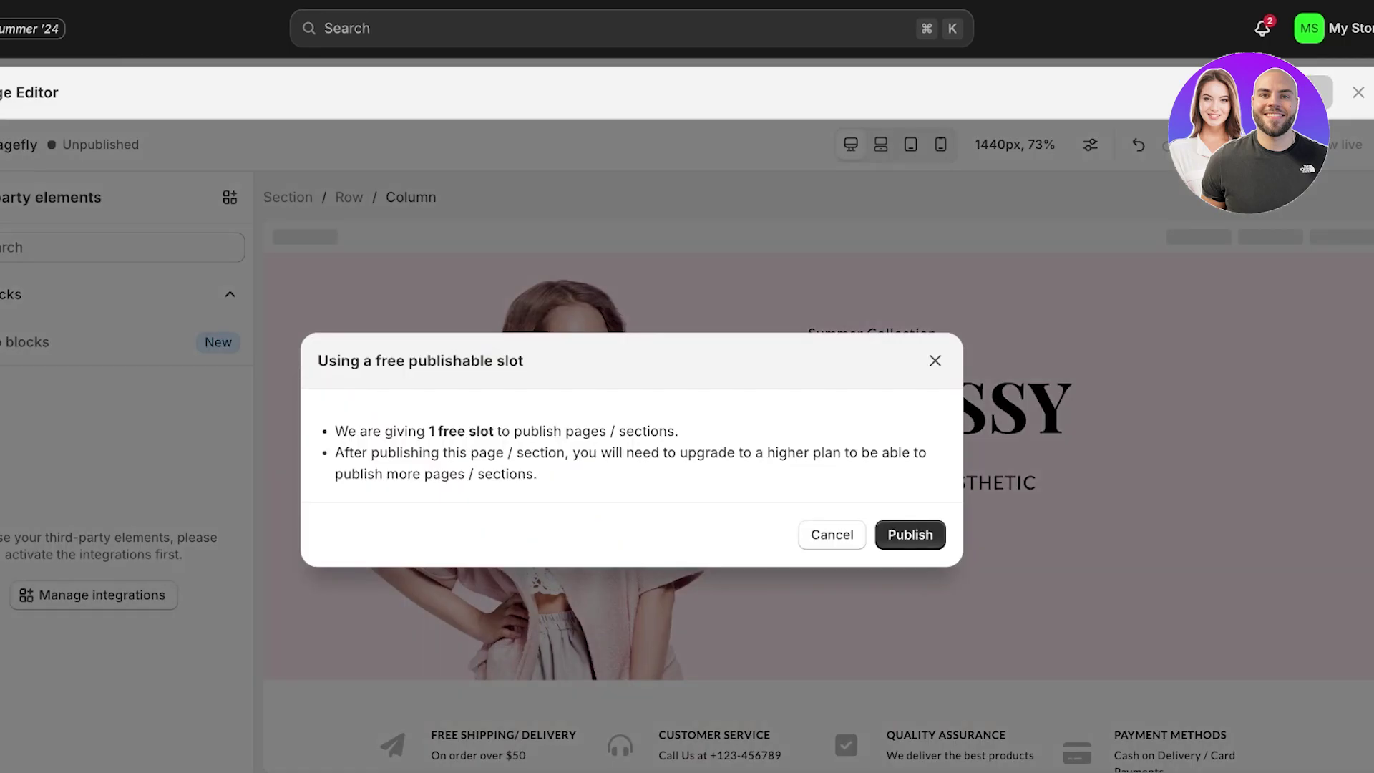
left_click(910, 534)
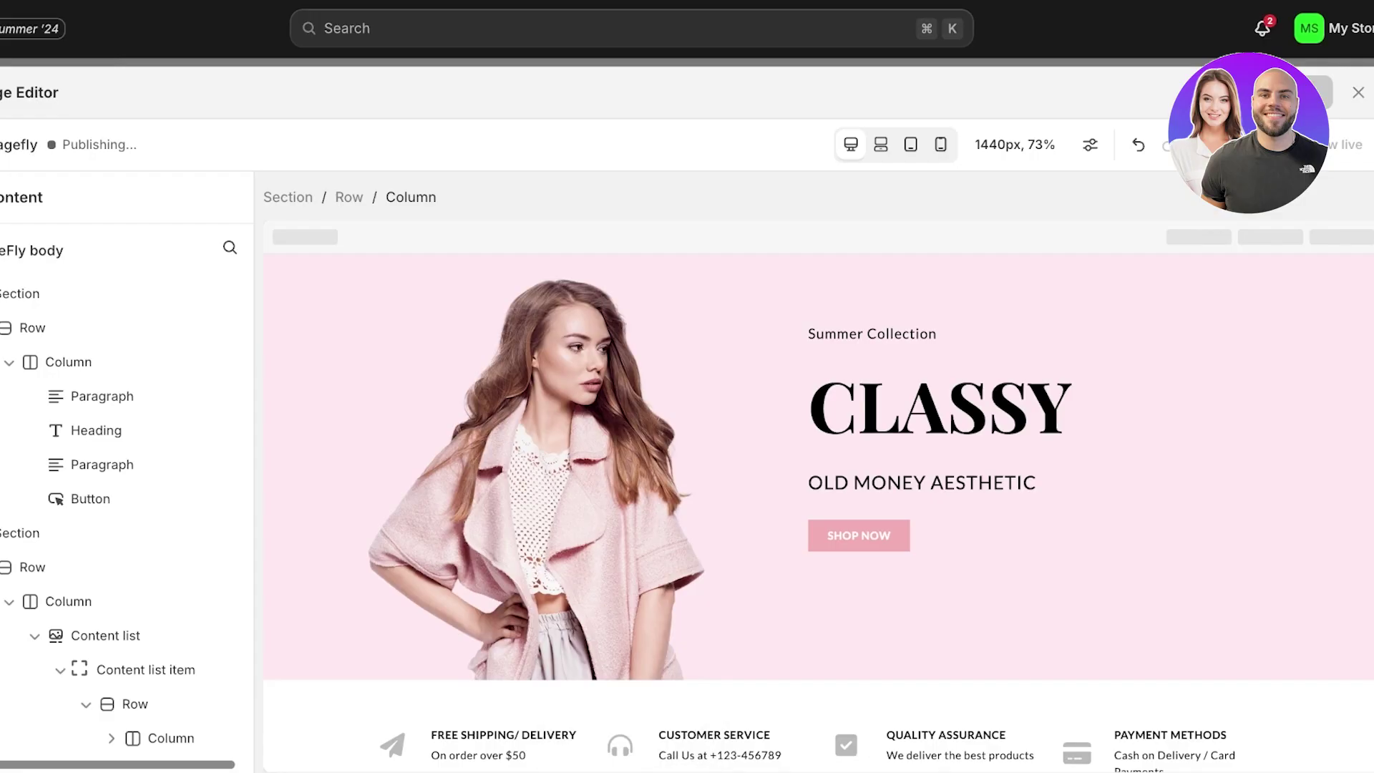
Close the page editor and return to the PageFly dashboard after viewing the online store's themes.
left_click(1359, 93)
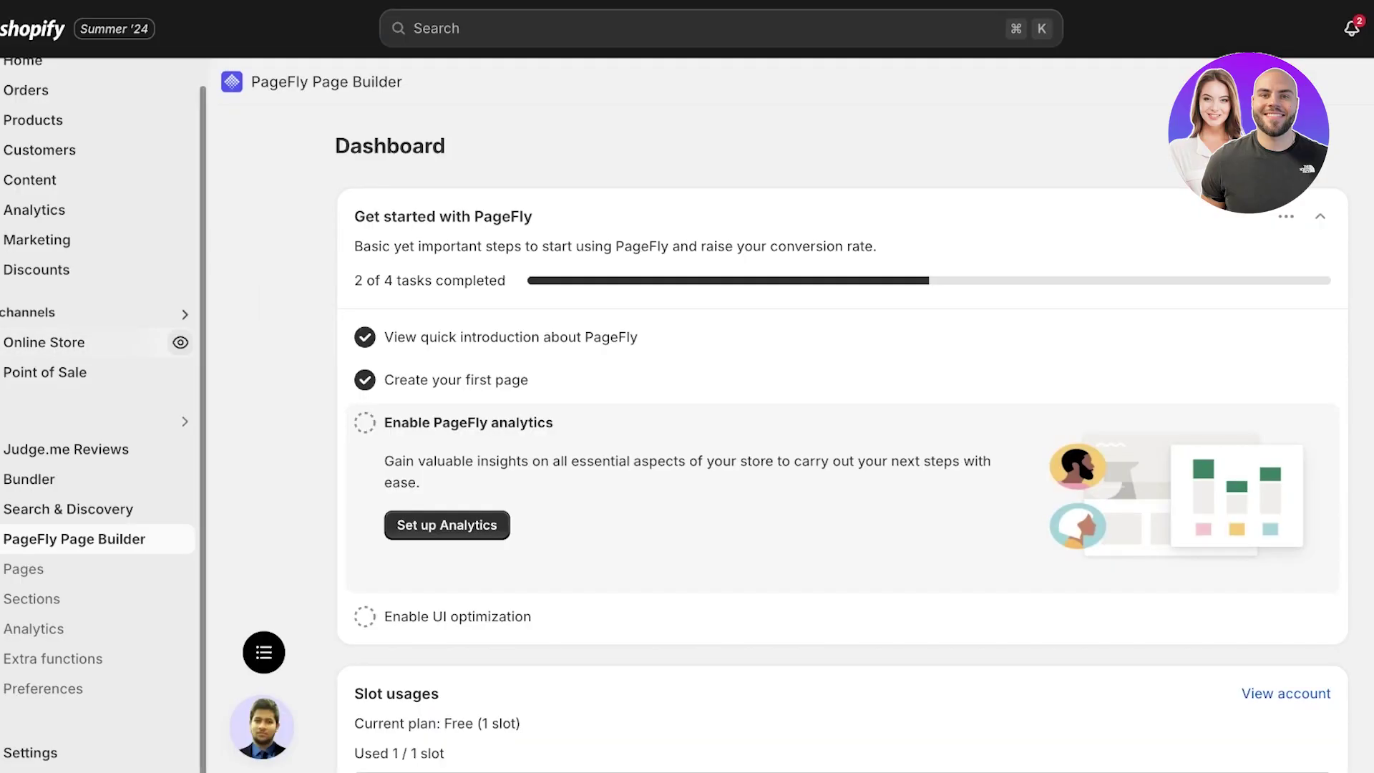
left_click(44, 337)
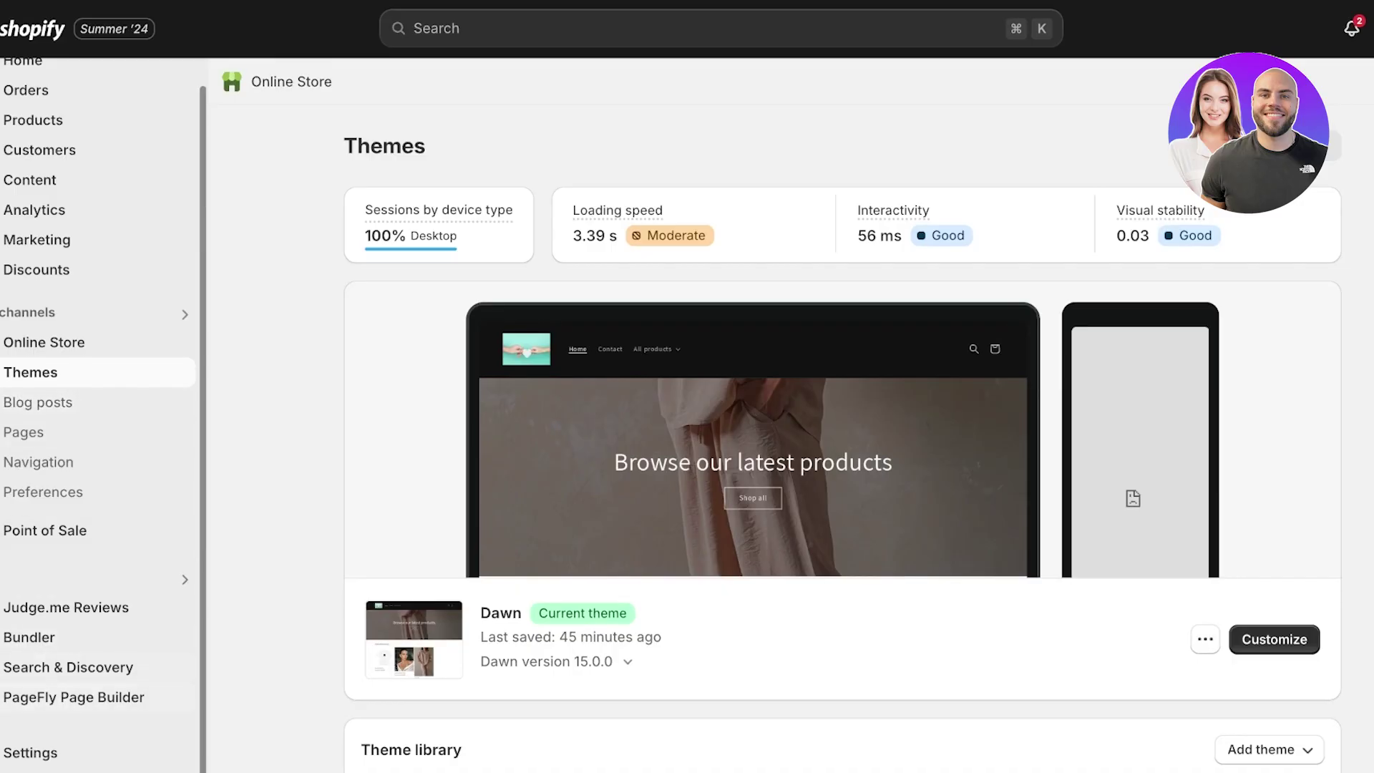
left_click(74, 697)
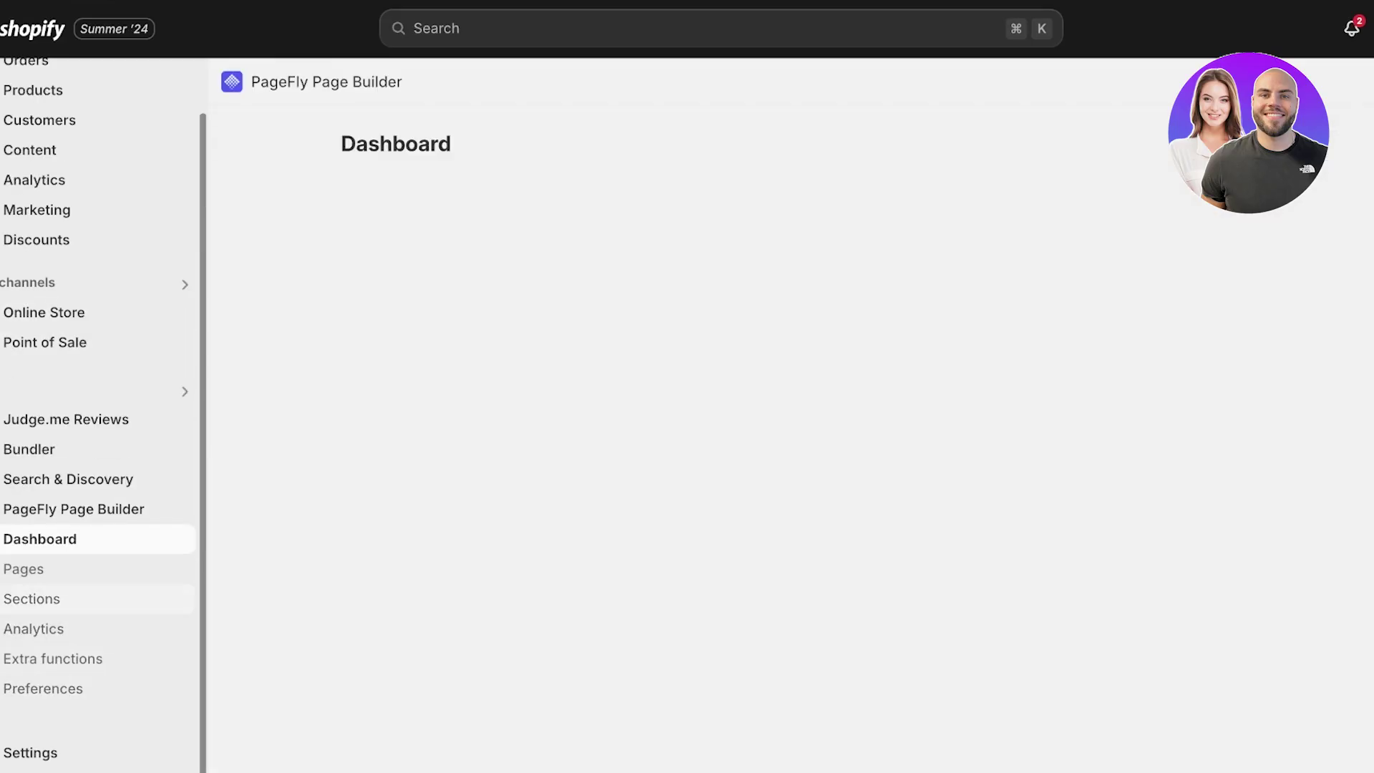
scroll(842, 429, "down", 3)
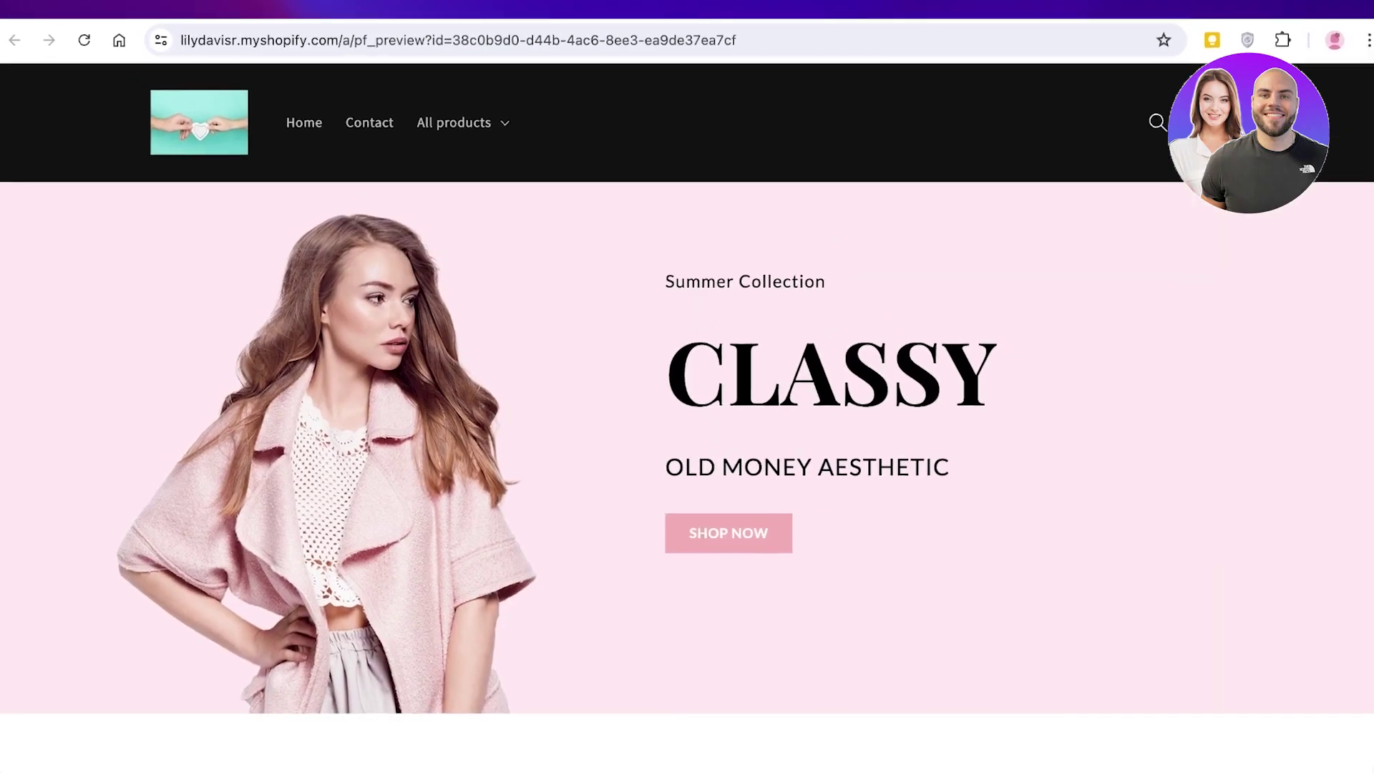
Review the Homepage Pagefly preview in the storefront, from the hero banner down to the newsletter sign-up.
scroll(680, 422, "down", 3)
scroll(680, 422, "up", 3)
scroll(687, 429, "down", 15)
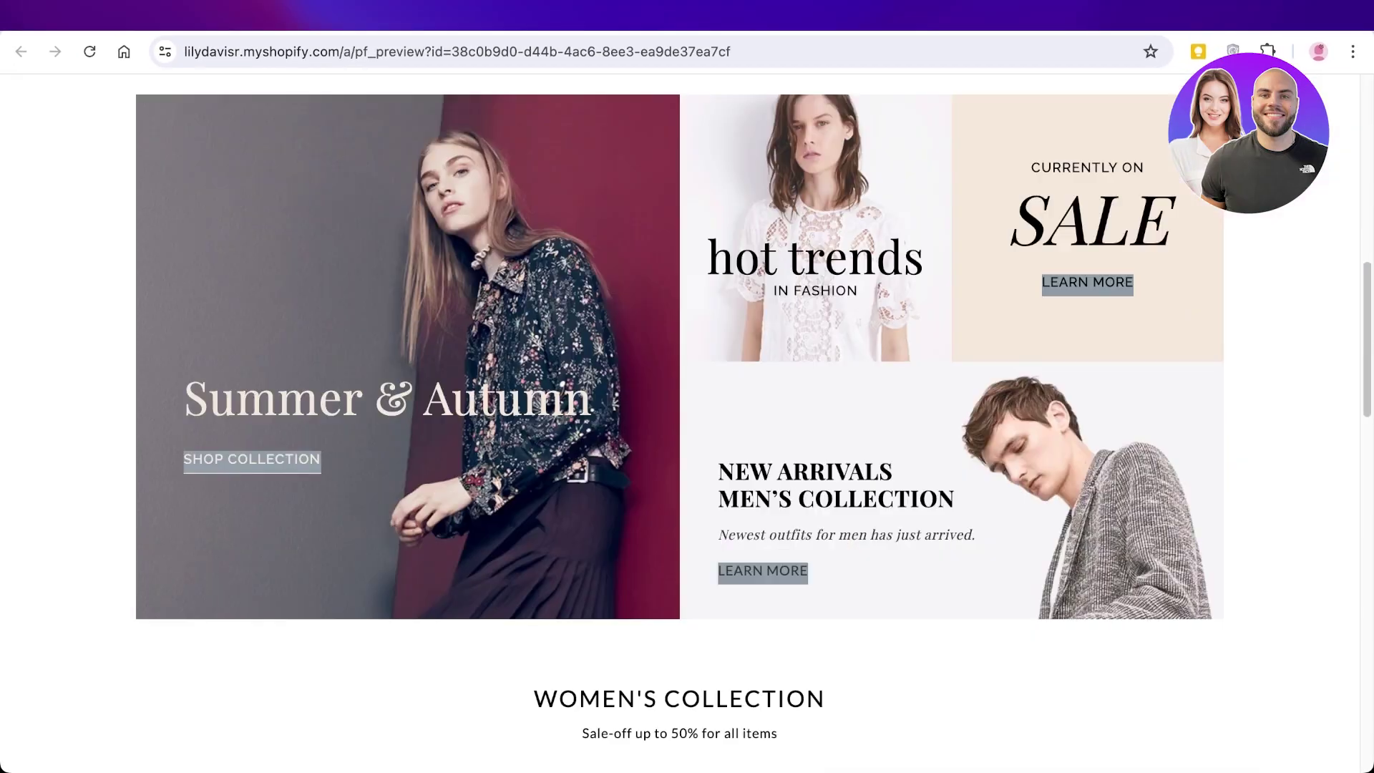
scroll(687, 430, "down", 10)
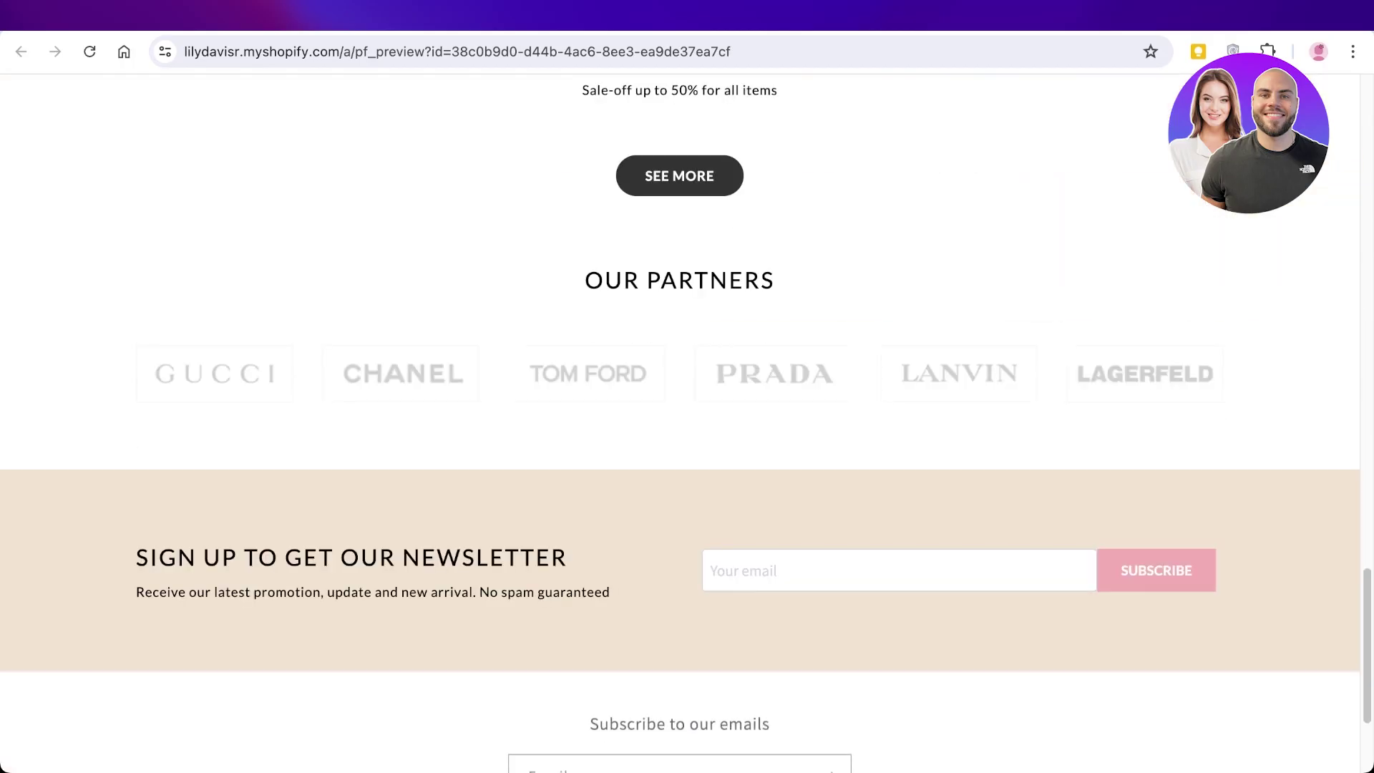
scroll(687, 430, "up", 12)
scroll(687, 430, "up", 15)
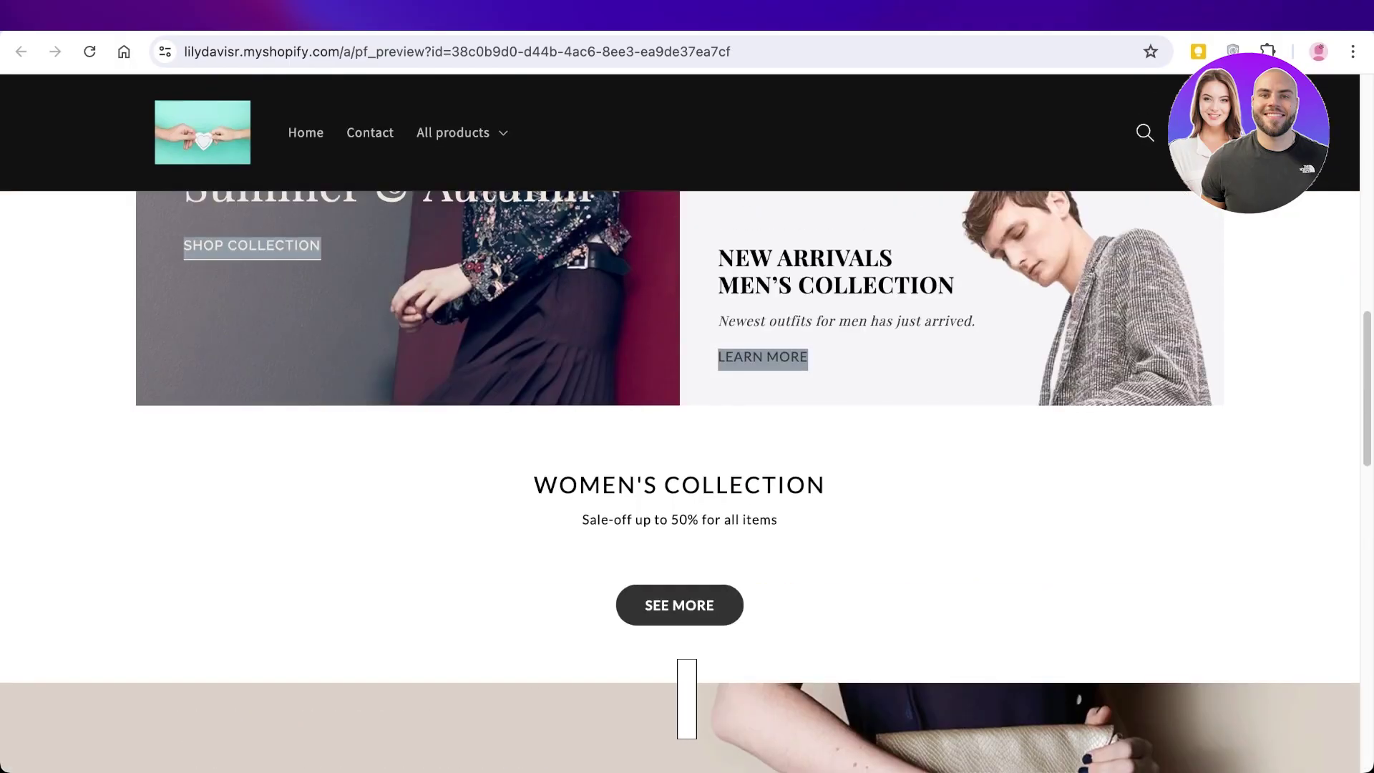